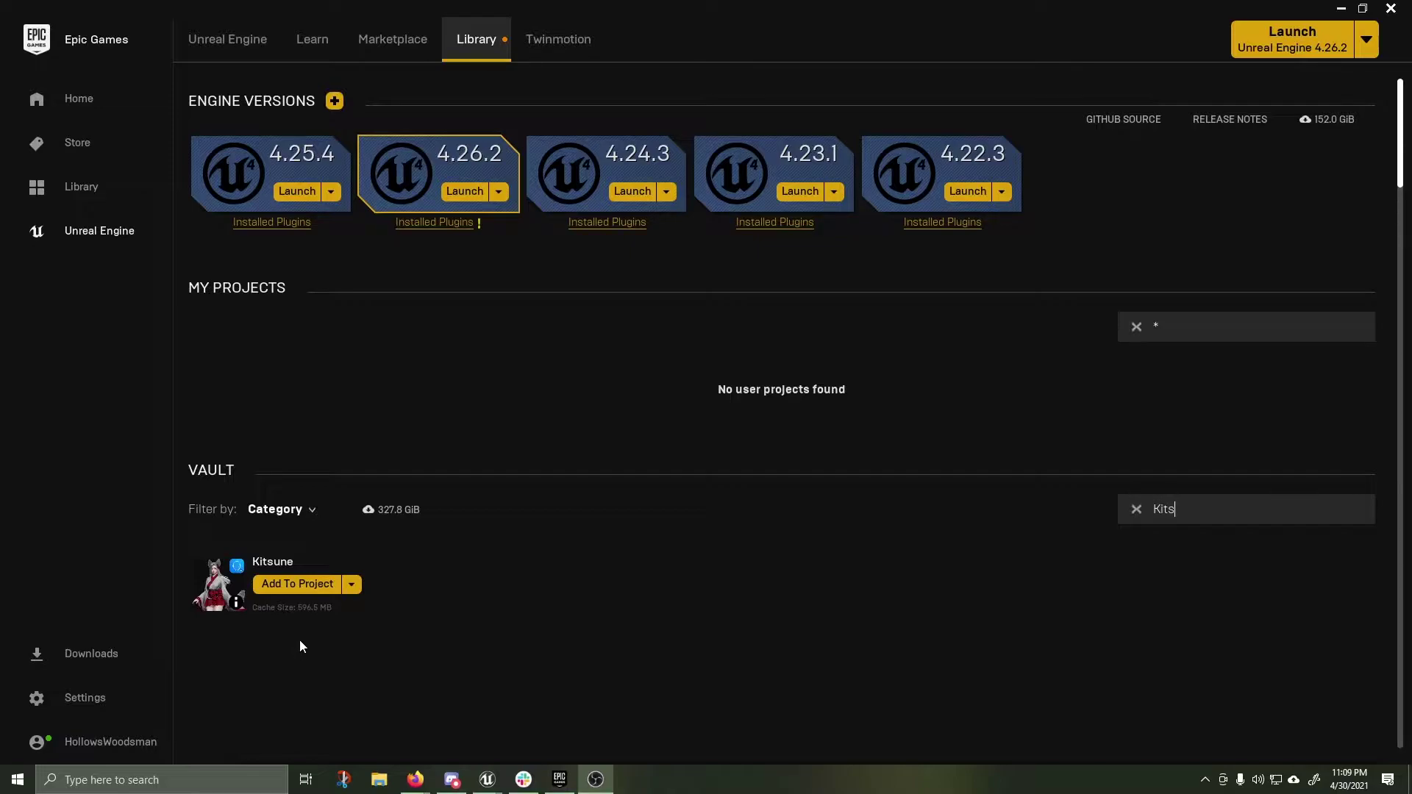
- View the Kitsune asset's marketplace page and enlarge its preview image, and return to the Unreal Engine library
click(272, 568)
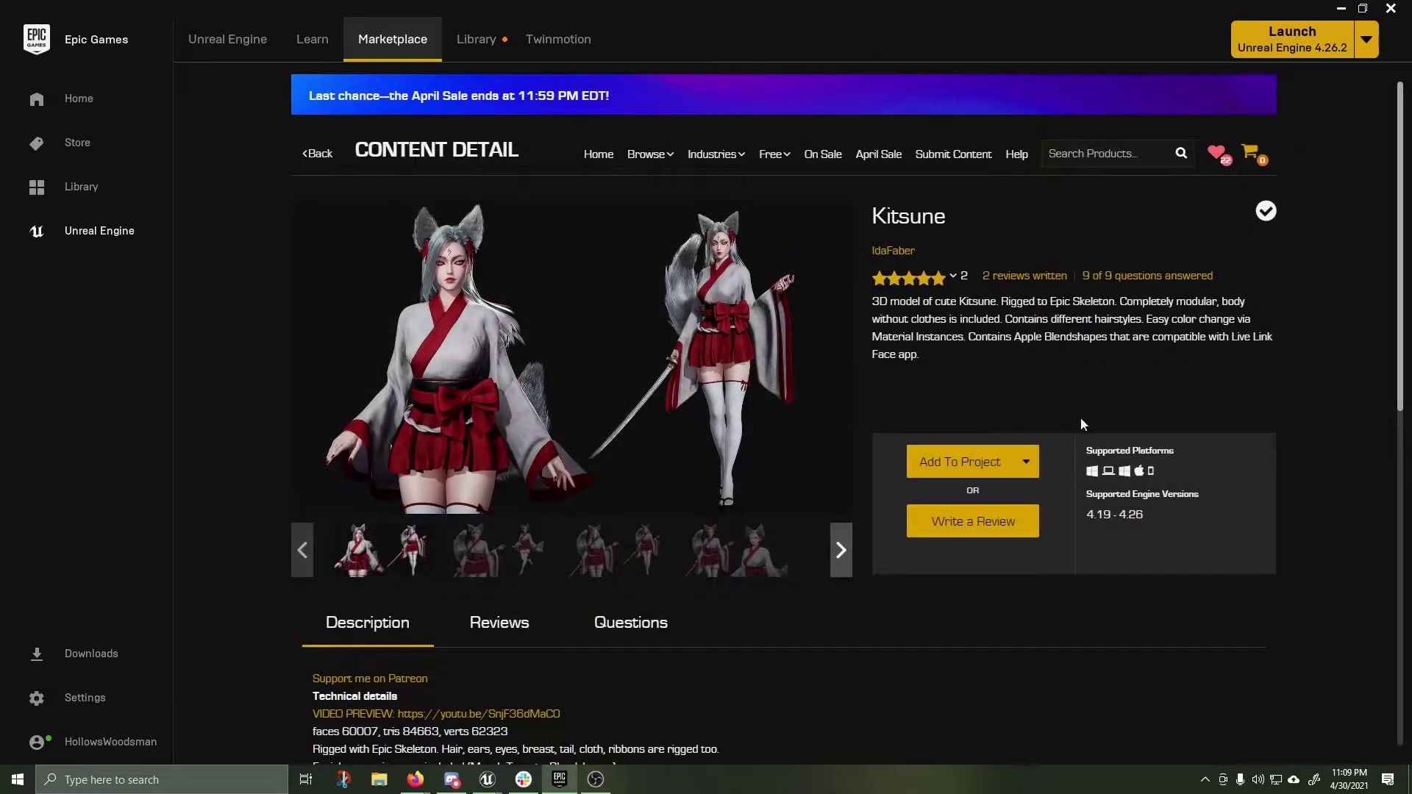
click(567, 360)
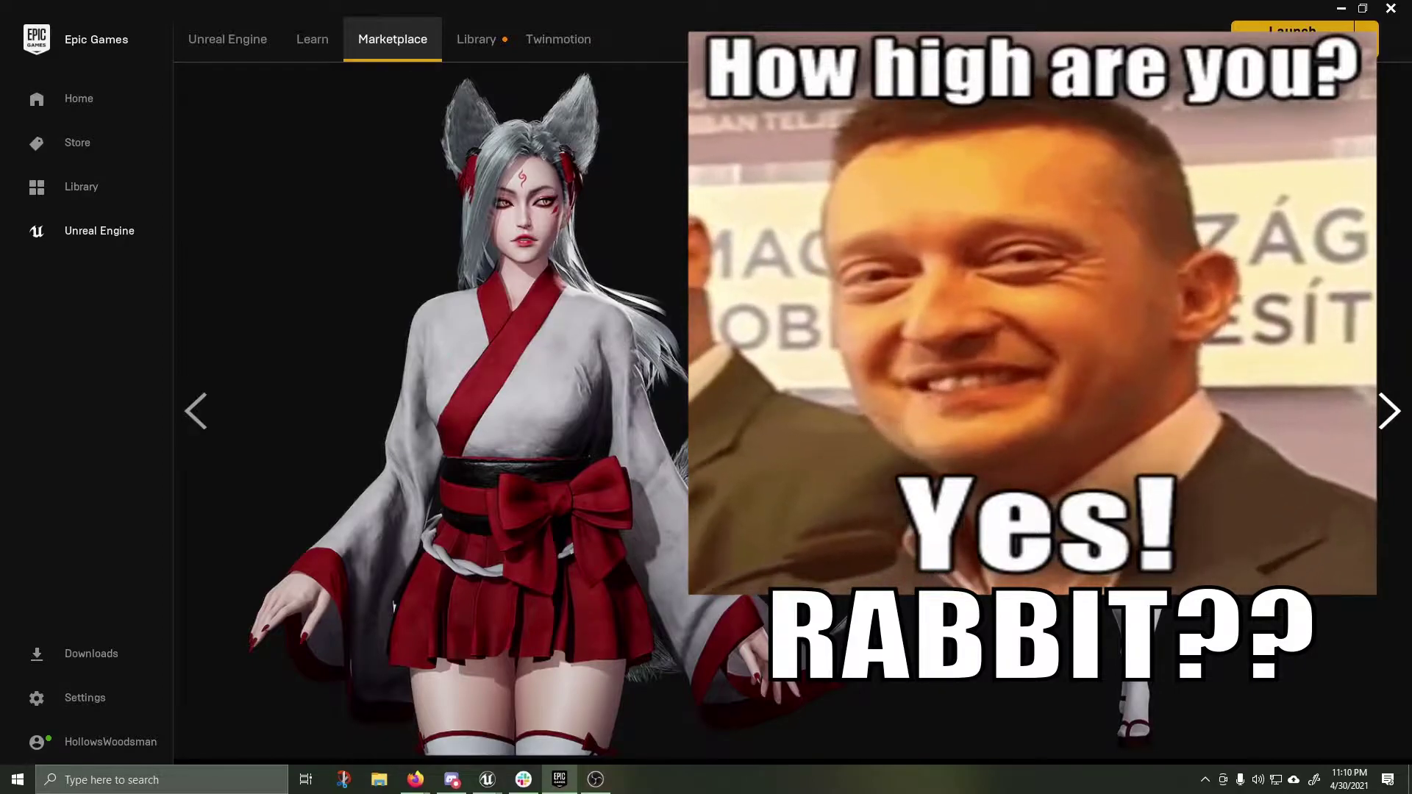
click(695, 405)
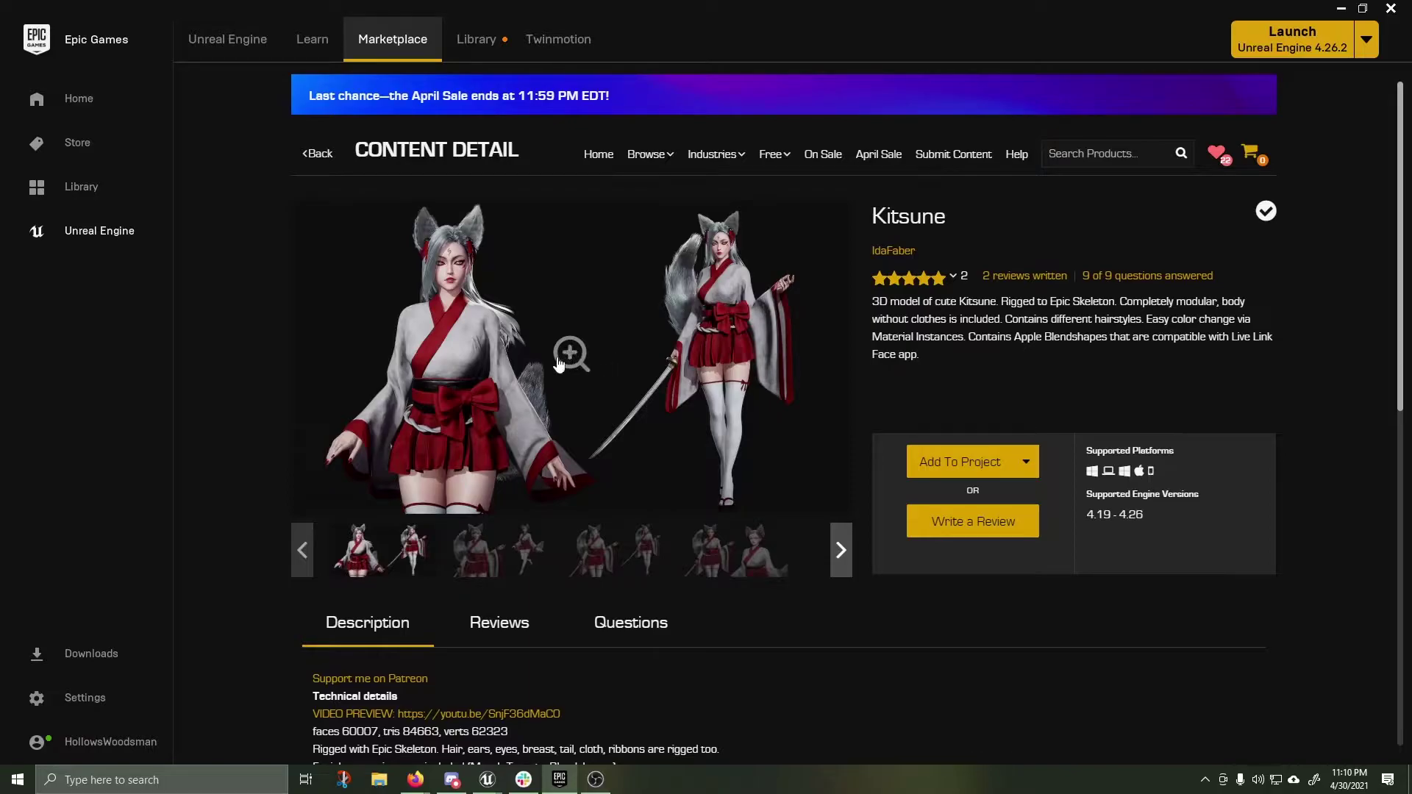
click(328, 159)
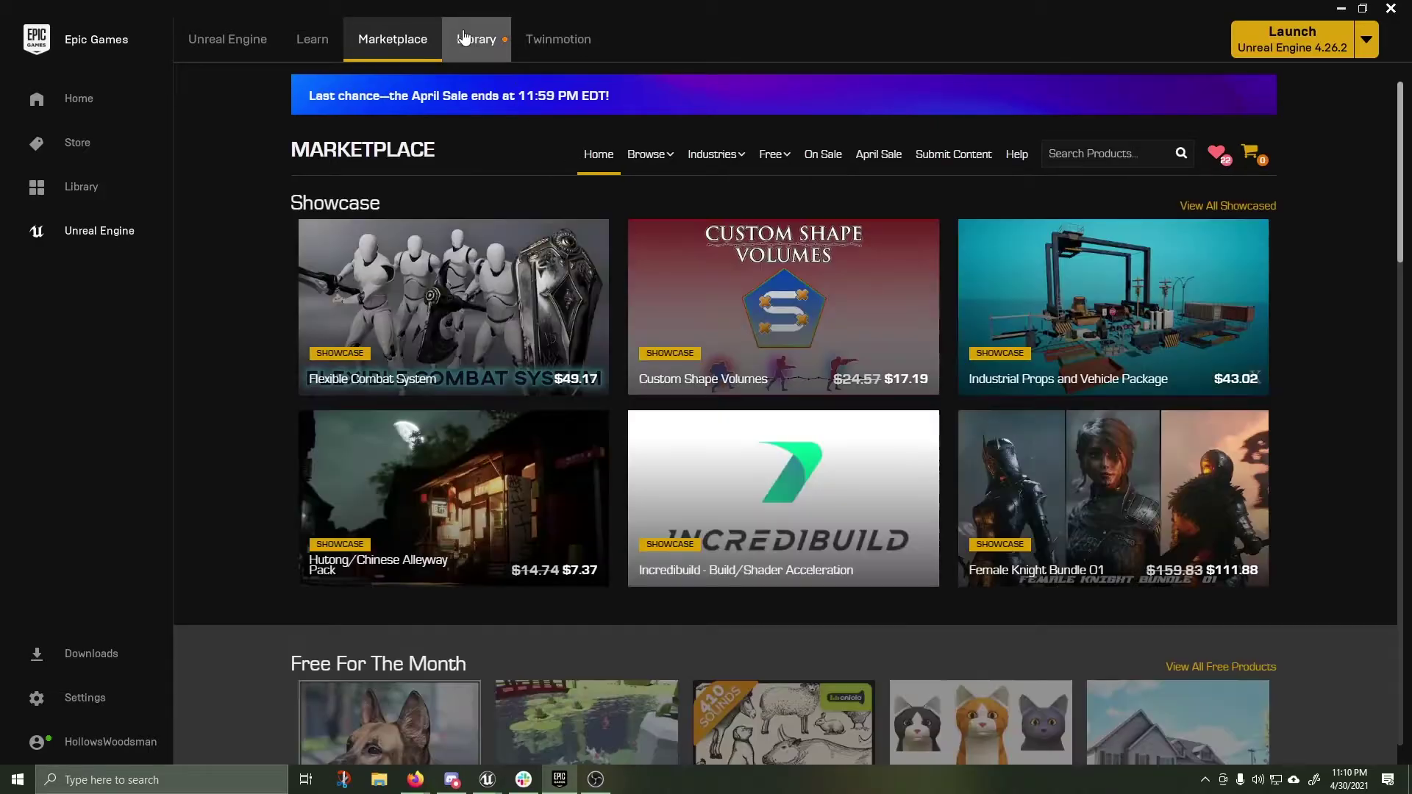
click(464, 38)
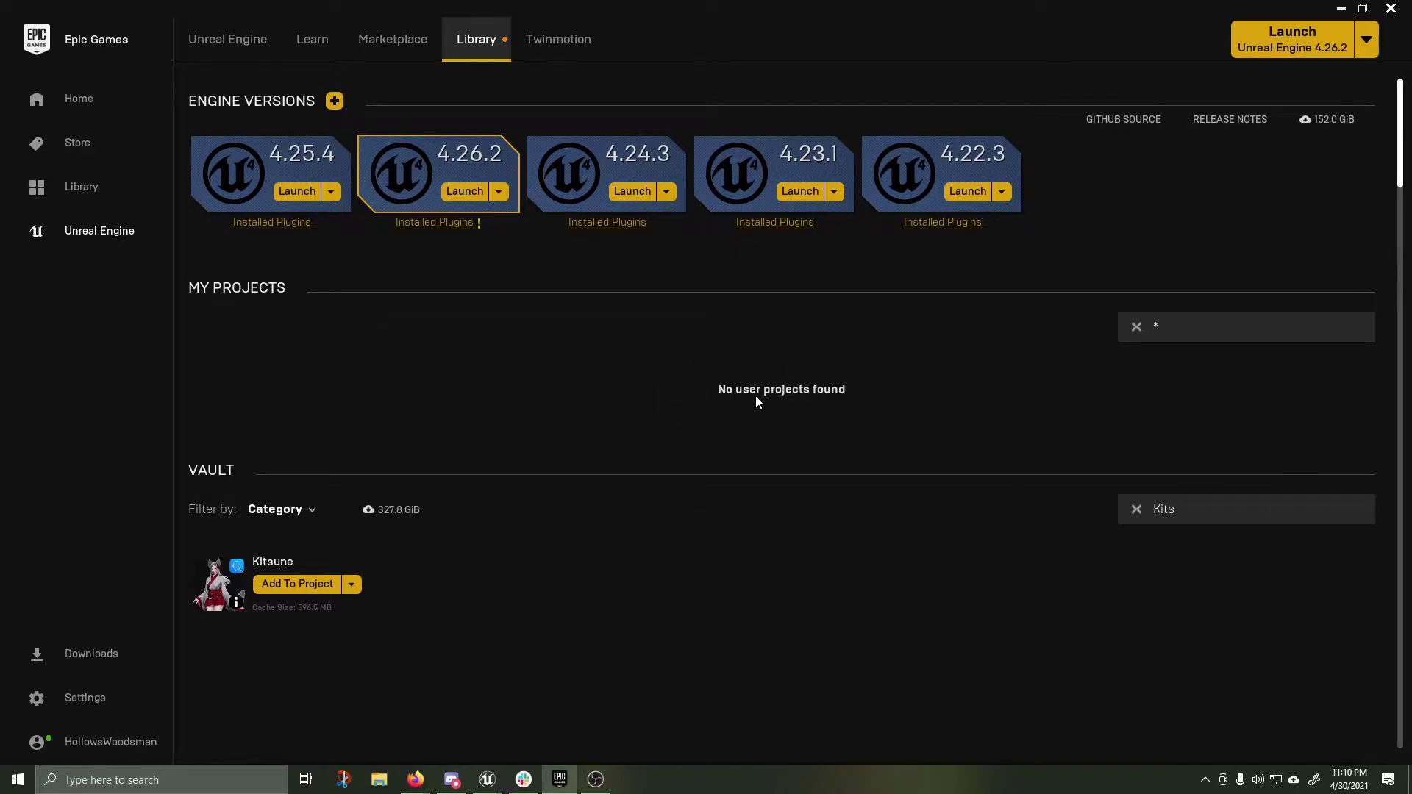
click(1189, 331)
double_click(1174, 511)
click(785, 613)
click(353, 586)
- Launch Unreal Engine 4.26.2 and set up a new Games project from the Third Person template
click(467, 192)
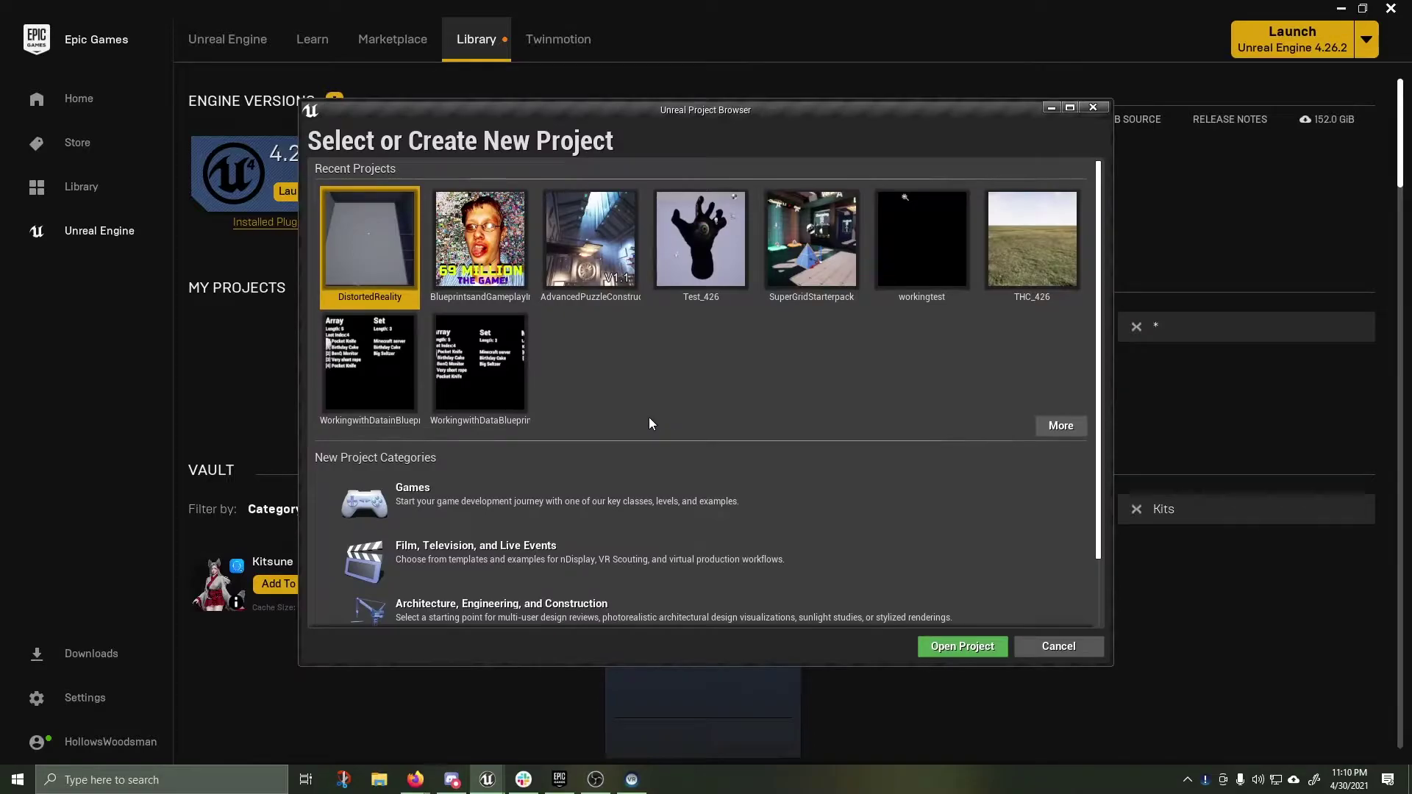
click(455, 508)
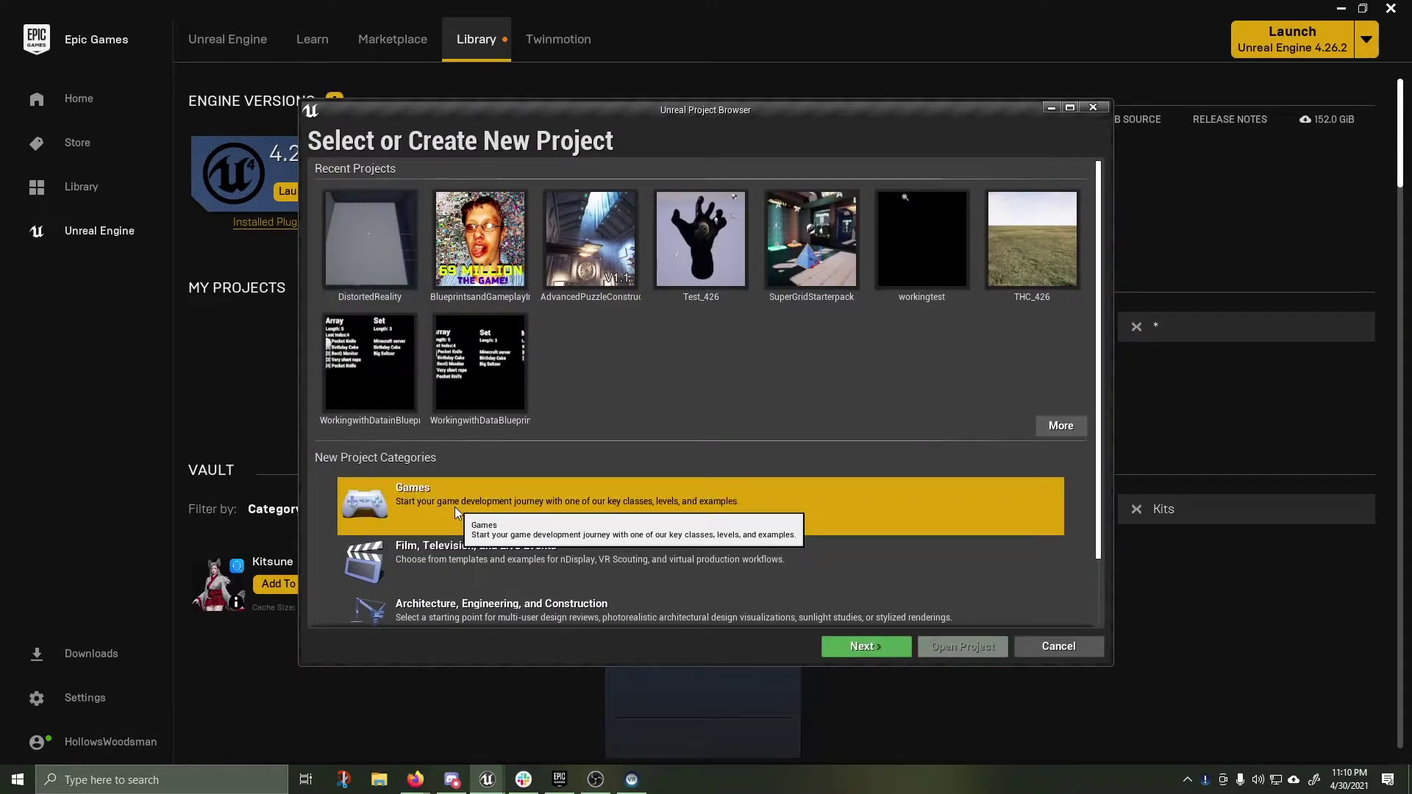
click(890, 646)
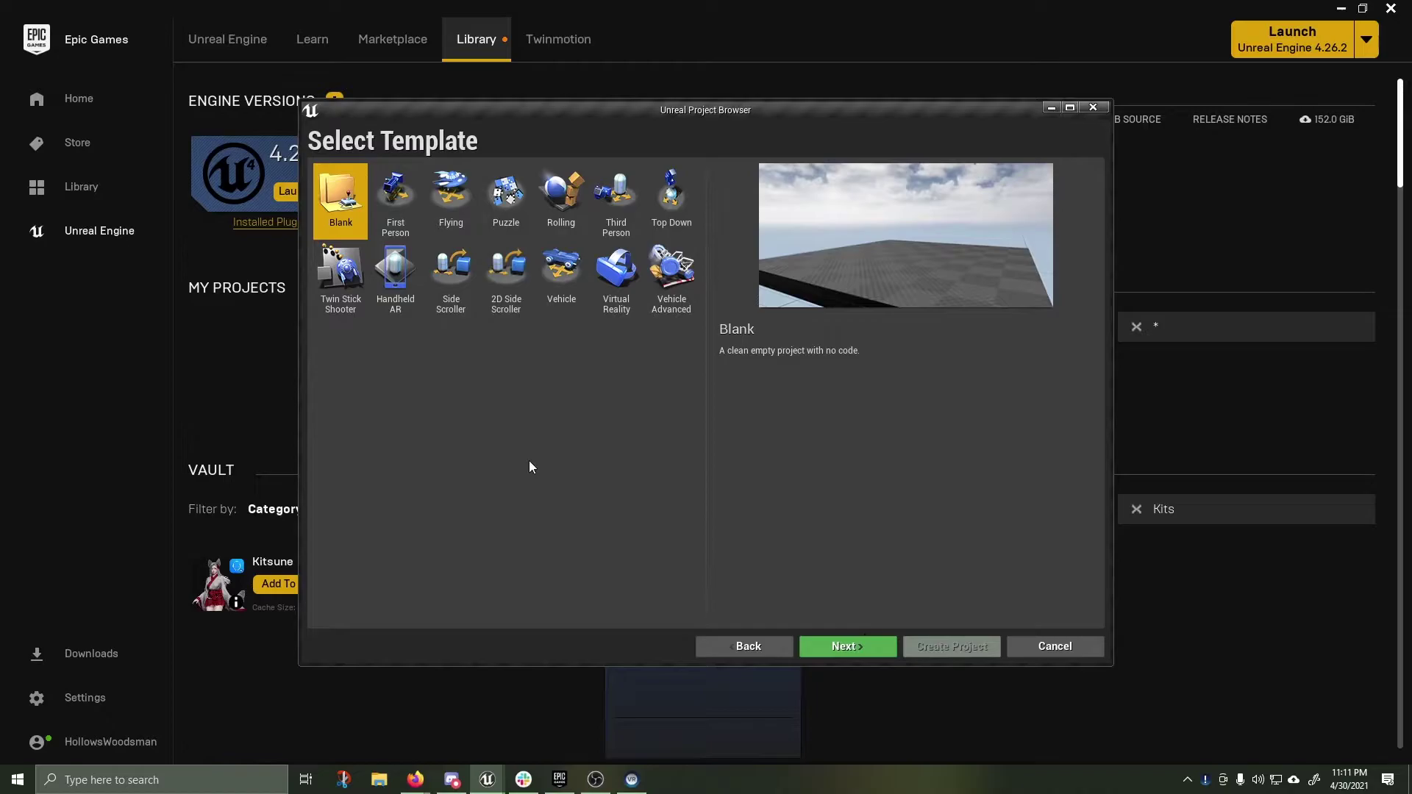
click(625, 192)
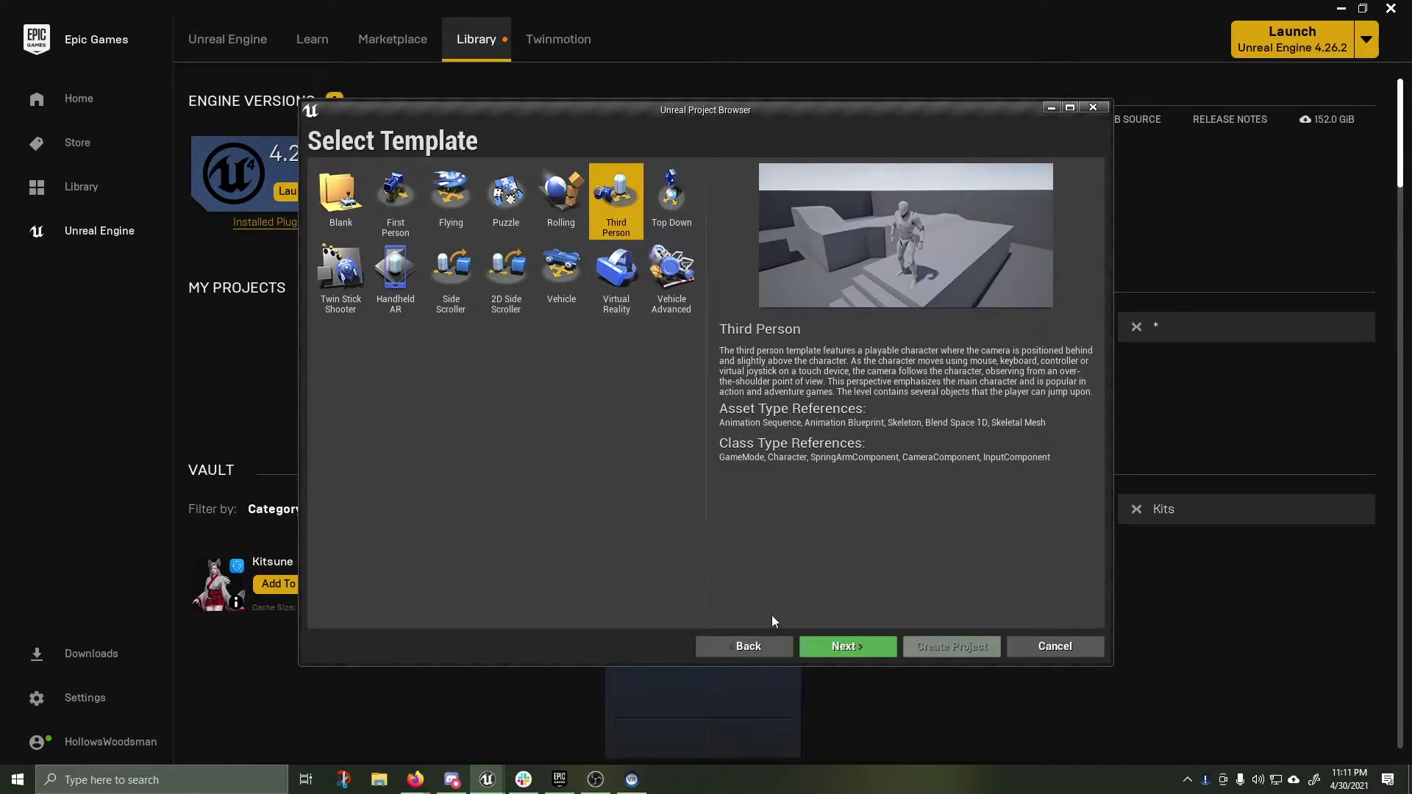
click(859, 646)
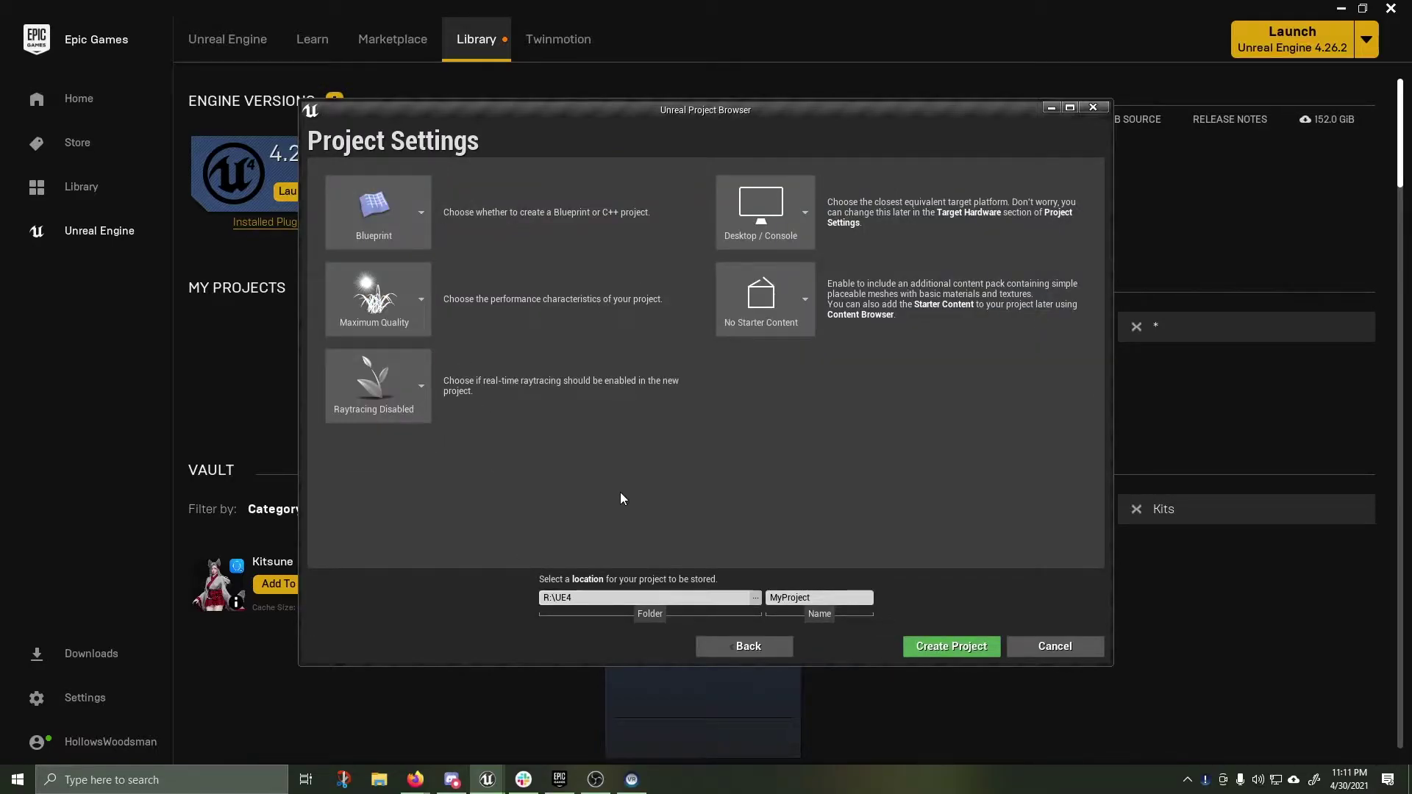
- Name the new project Kitsune and create it
click(767, 597)
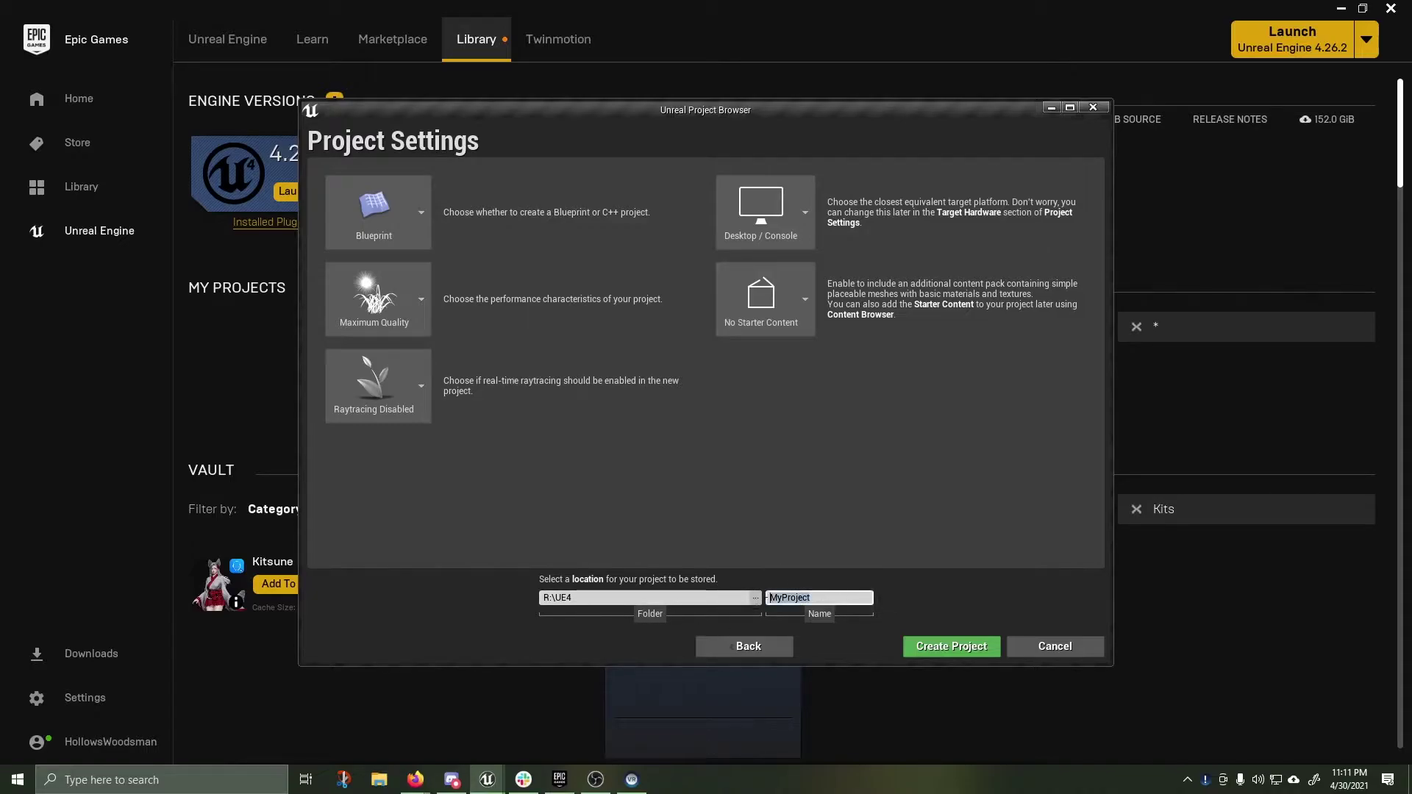
text(Kitsune)
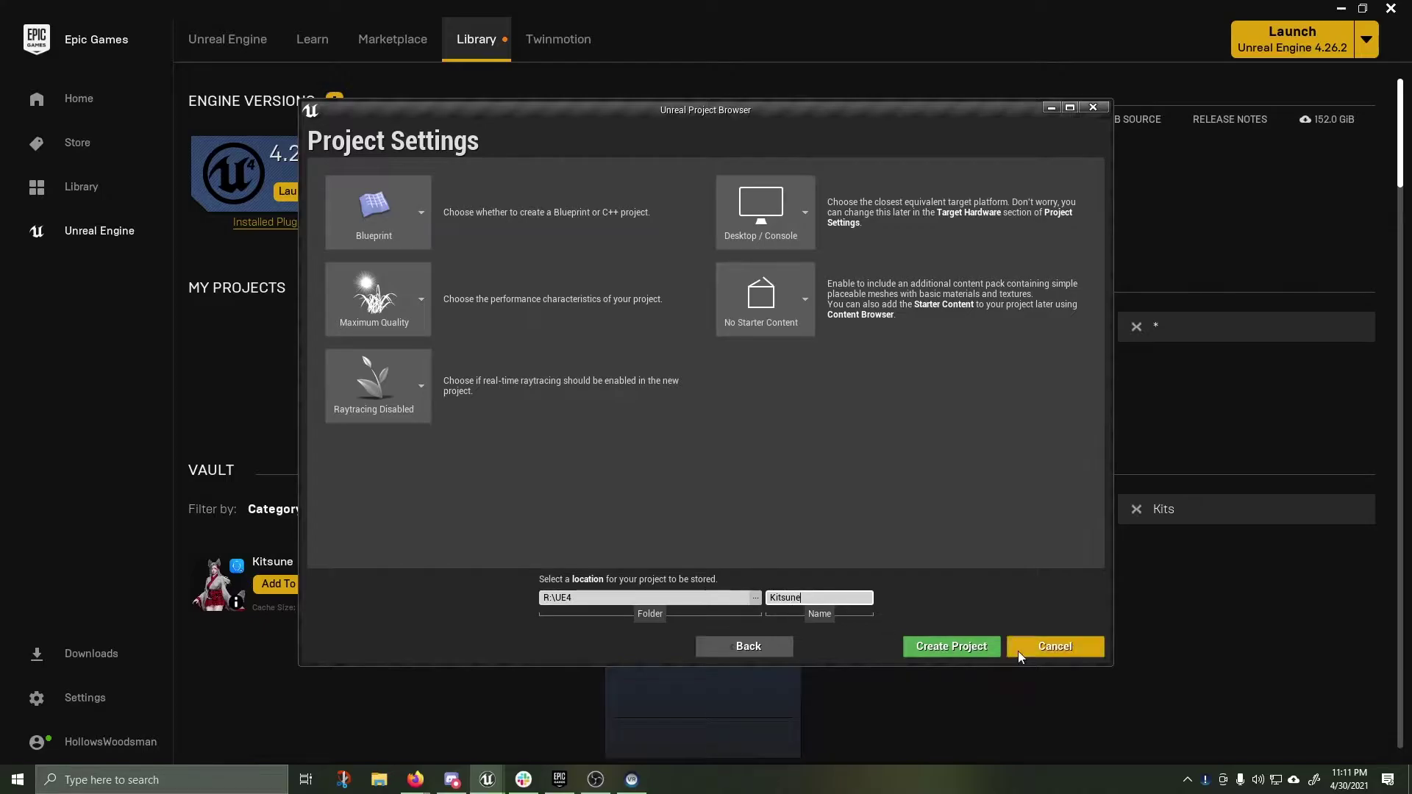
click(951, 647)
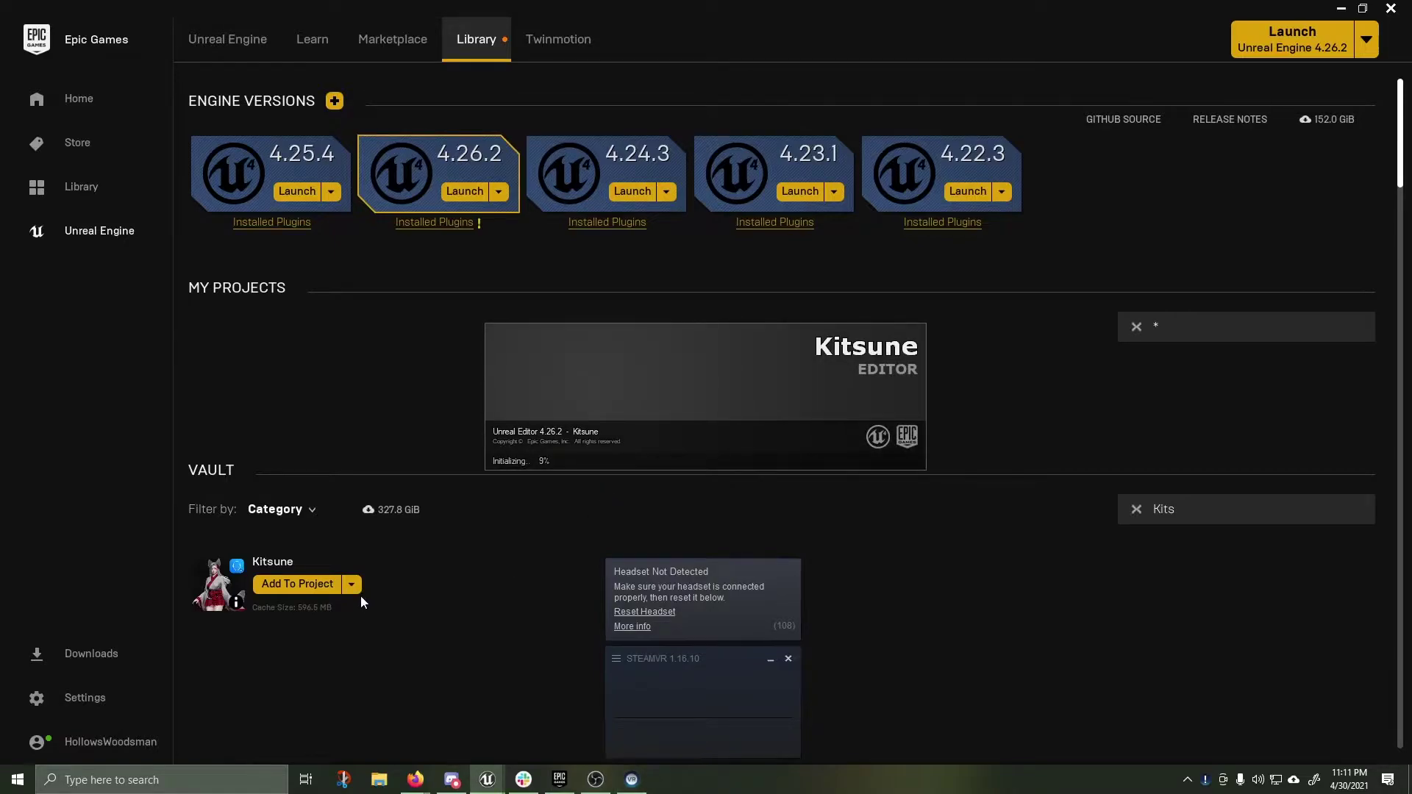
- Add the Kitsune vault asset to the Kitsune project, finding the project with the search "kits"
click(309, 586)
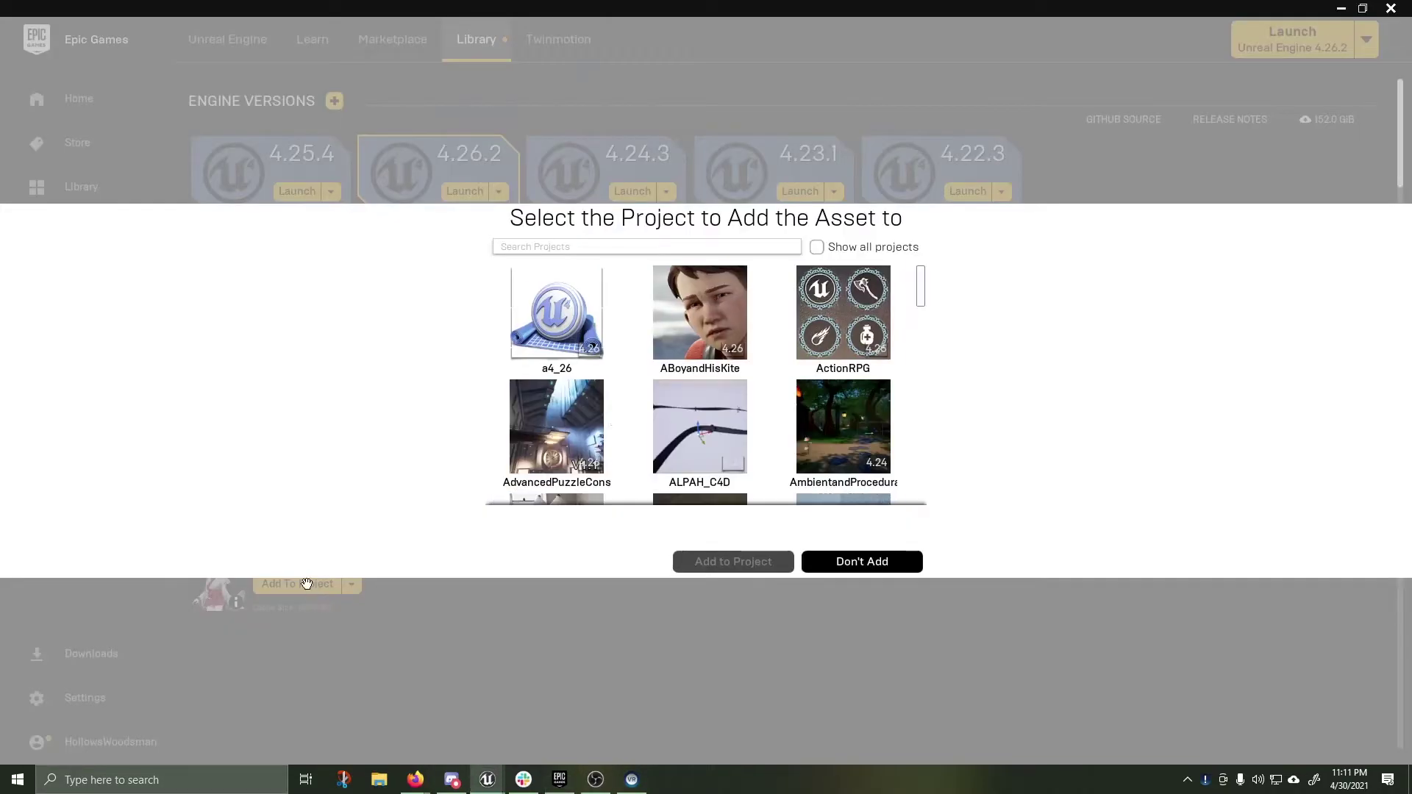
click(557, 782)
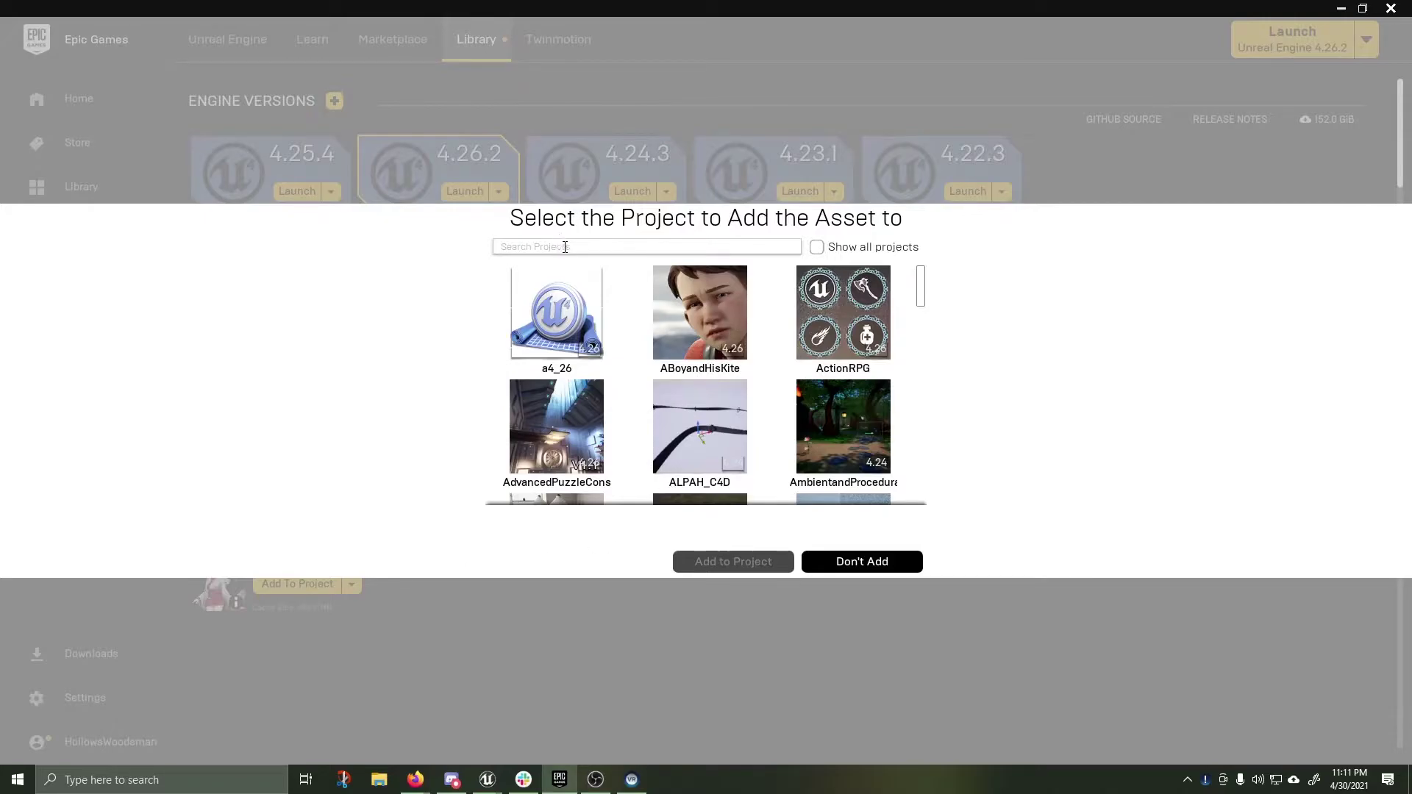
text(kits)
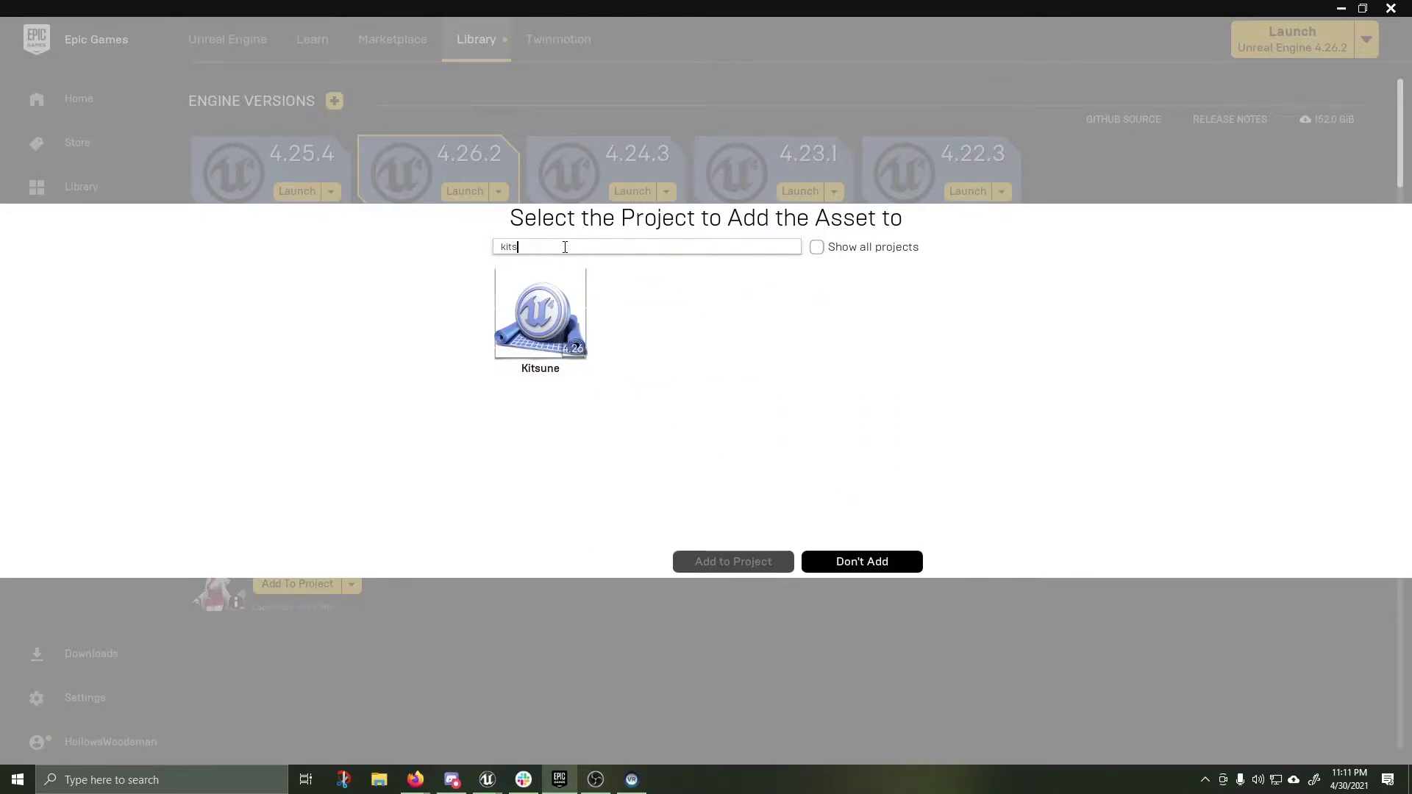
click(531, 311)
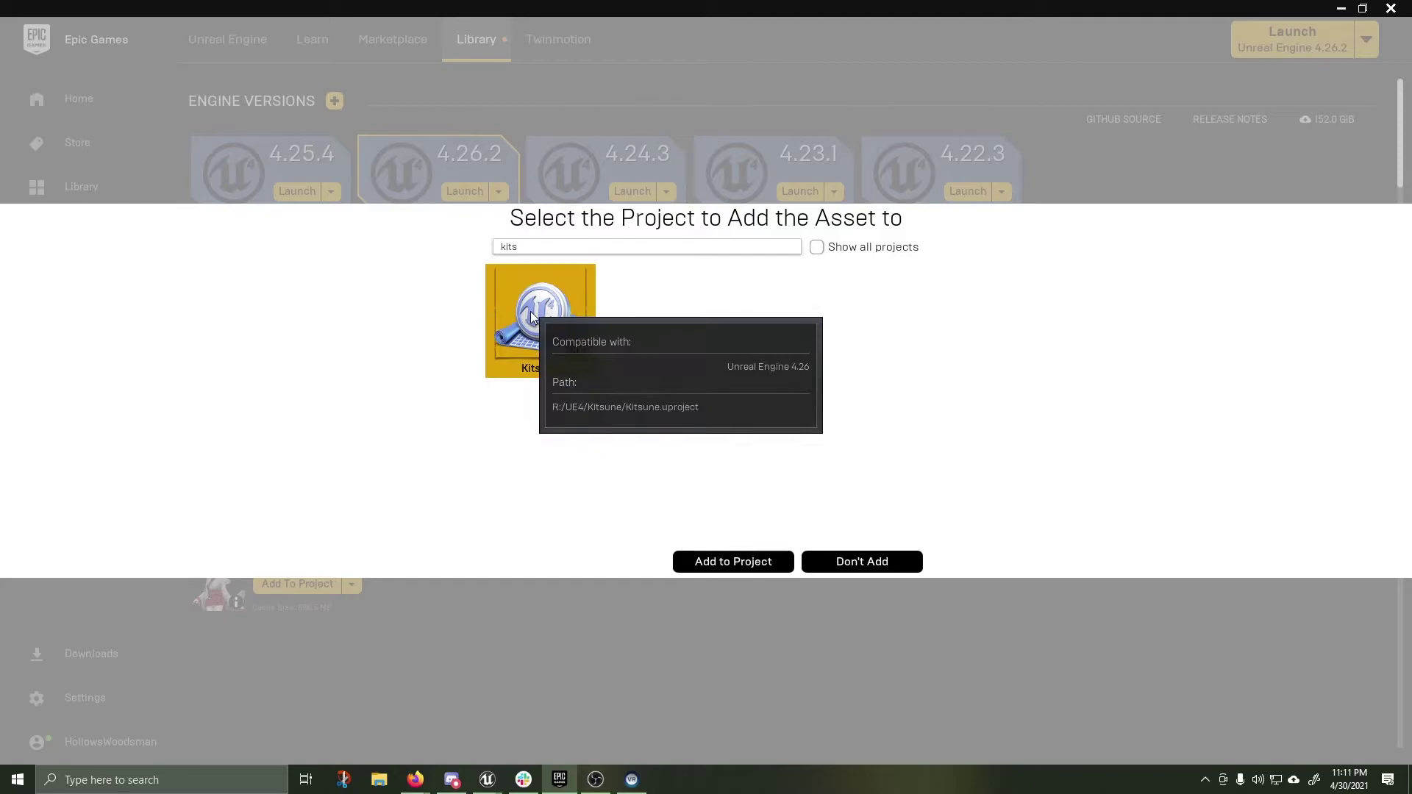
click(726, 564)
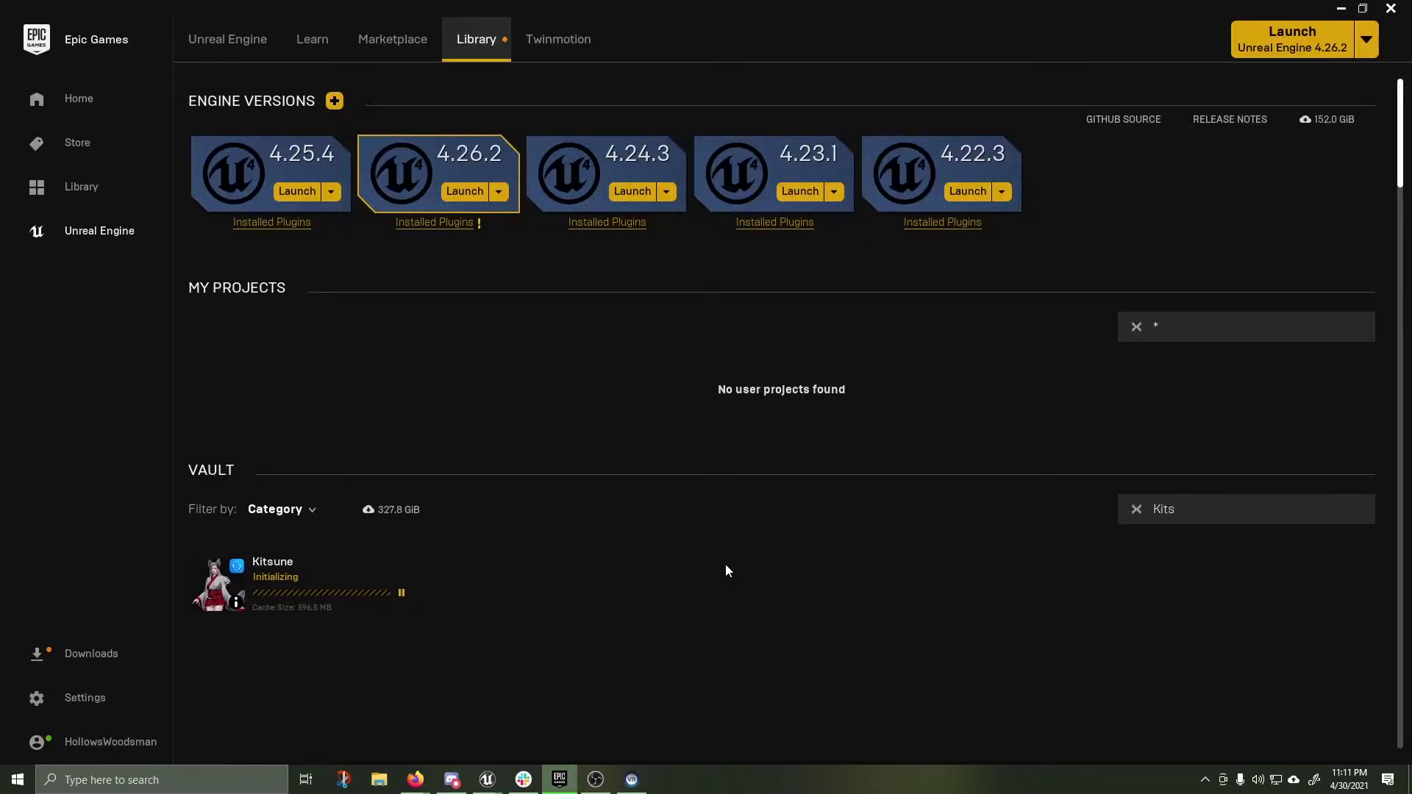
key(alt+F4)
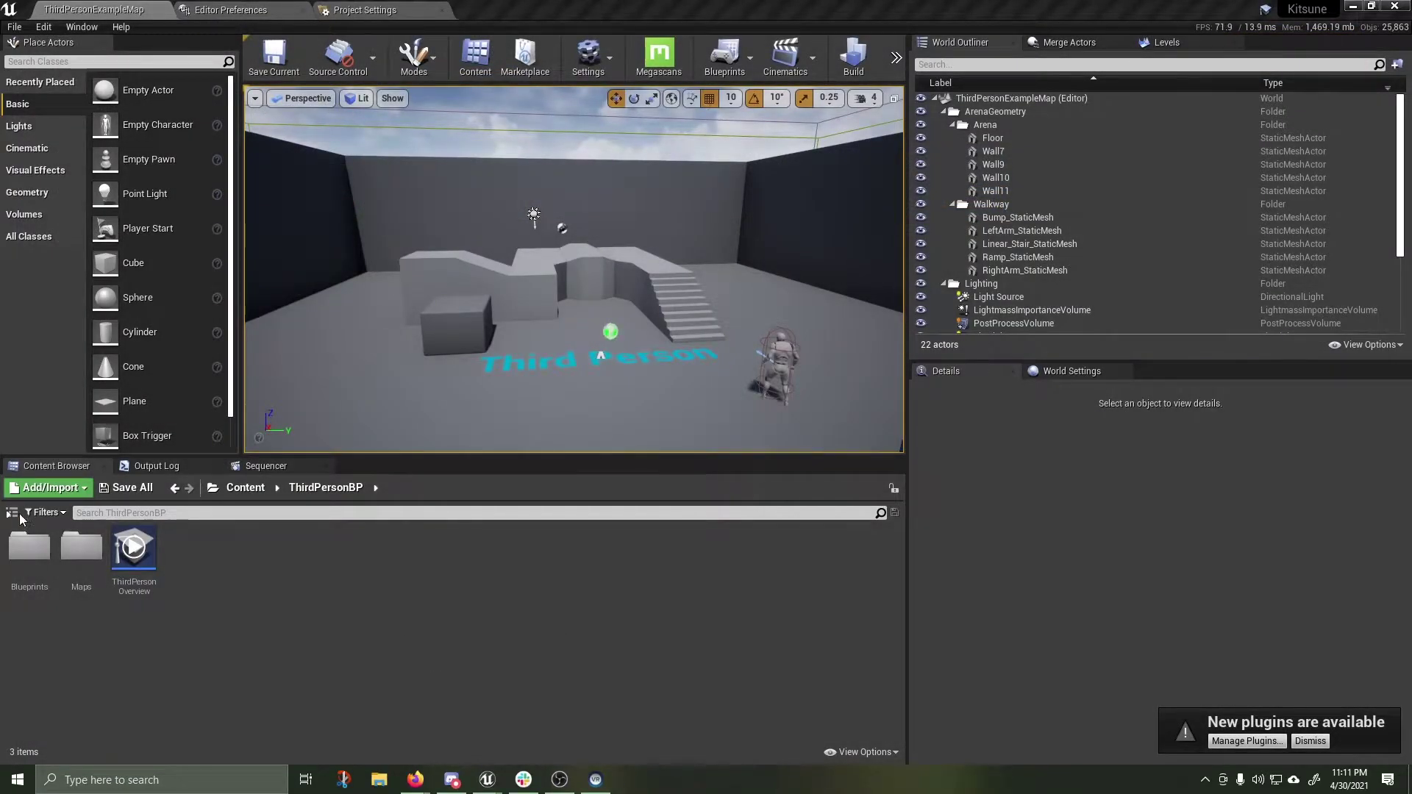
- Show the content folder tree and open the KitsunePreview level from the Kitsune Maps folder
click(12, 514)
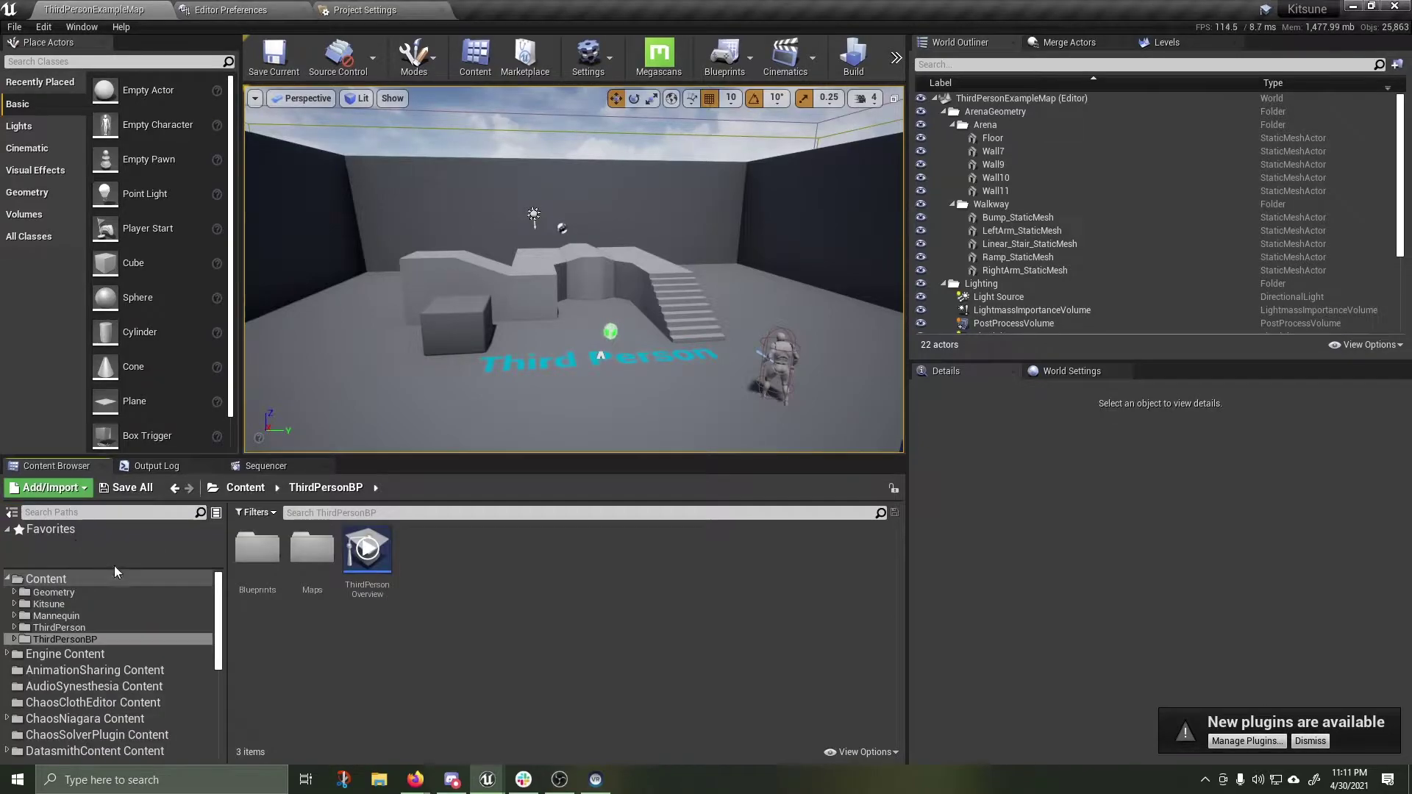
click(46, 579)
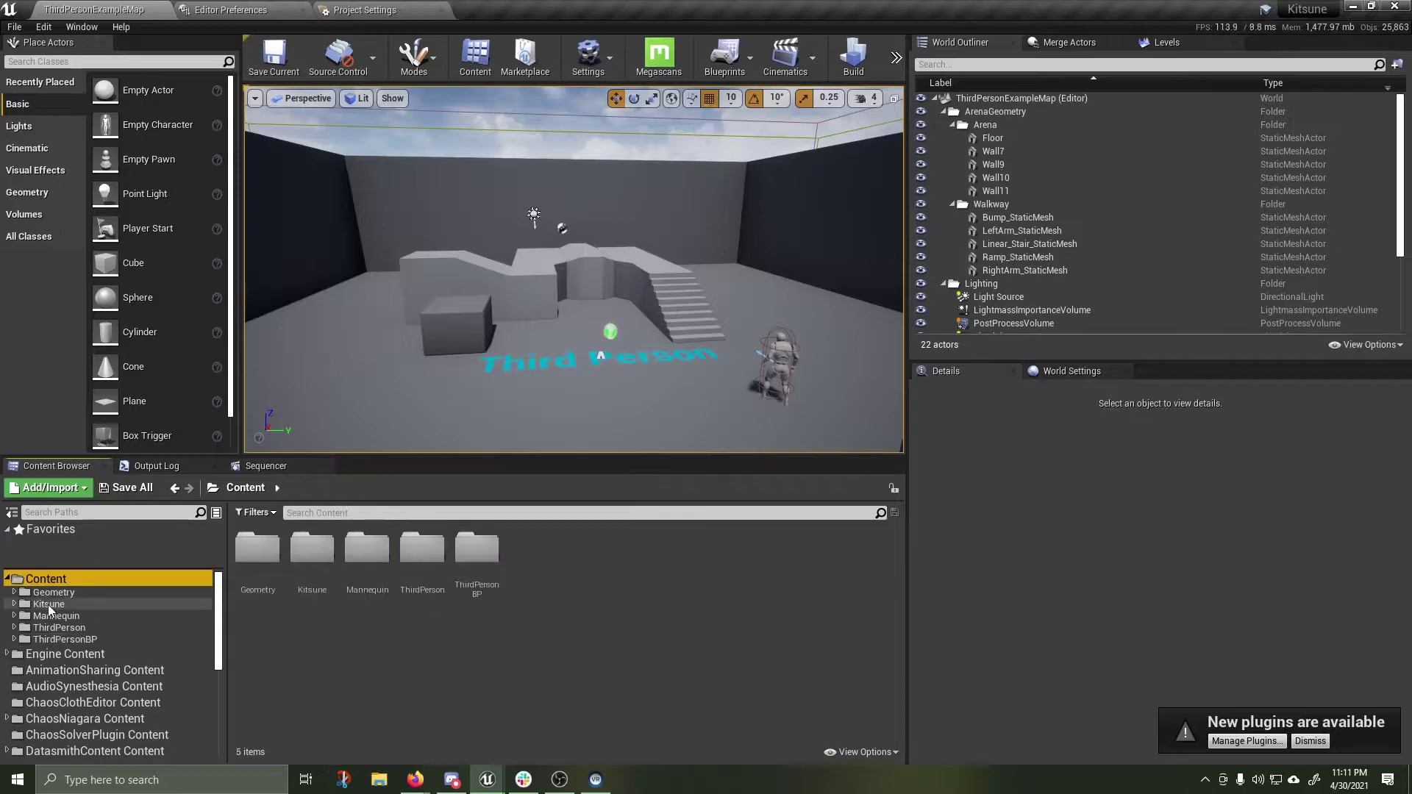
click(48, 604)
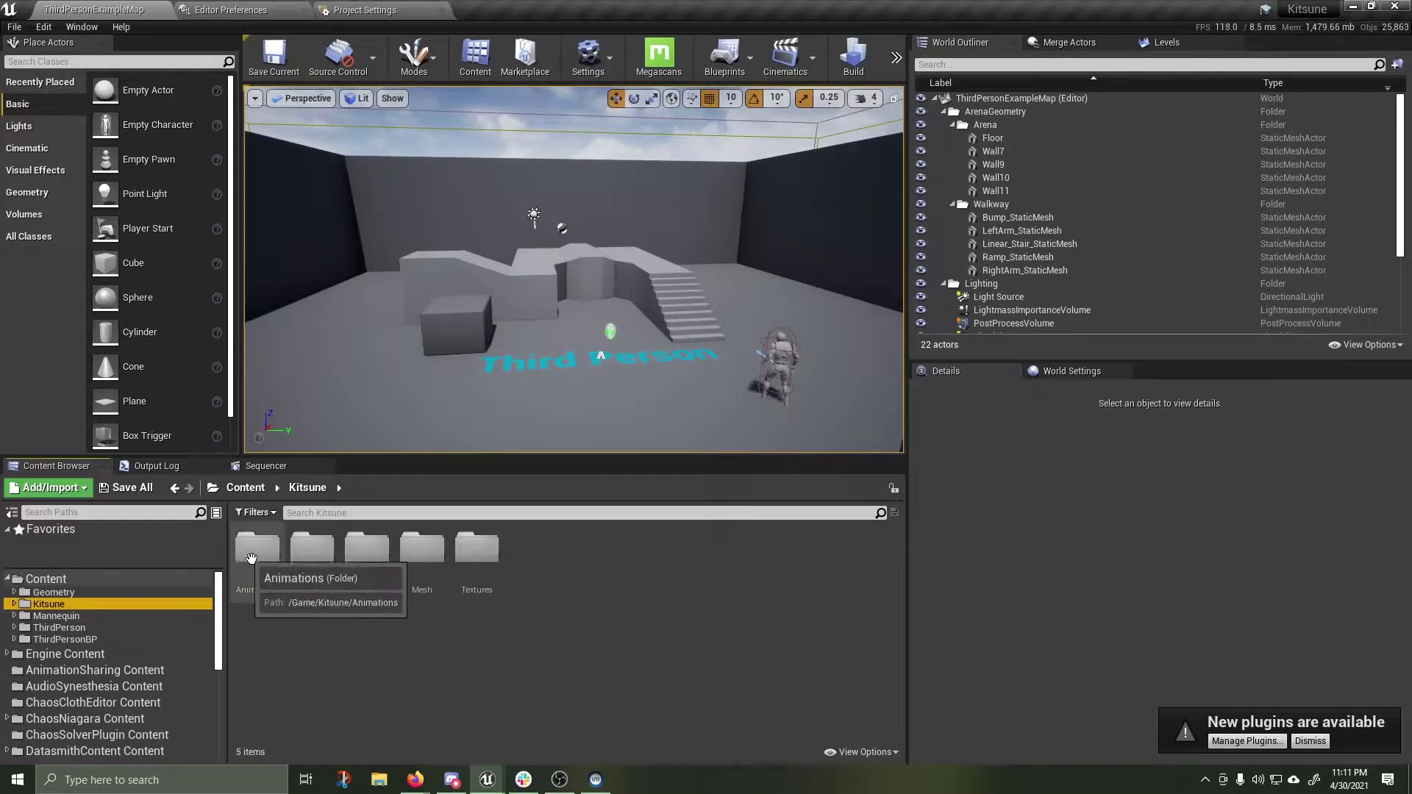
double_click(312, 551)
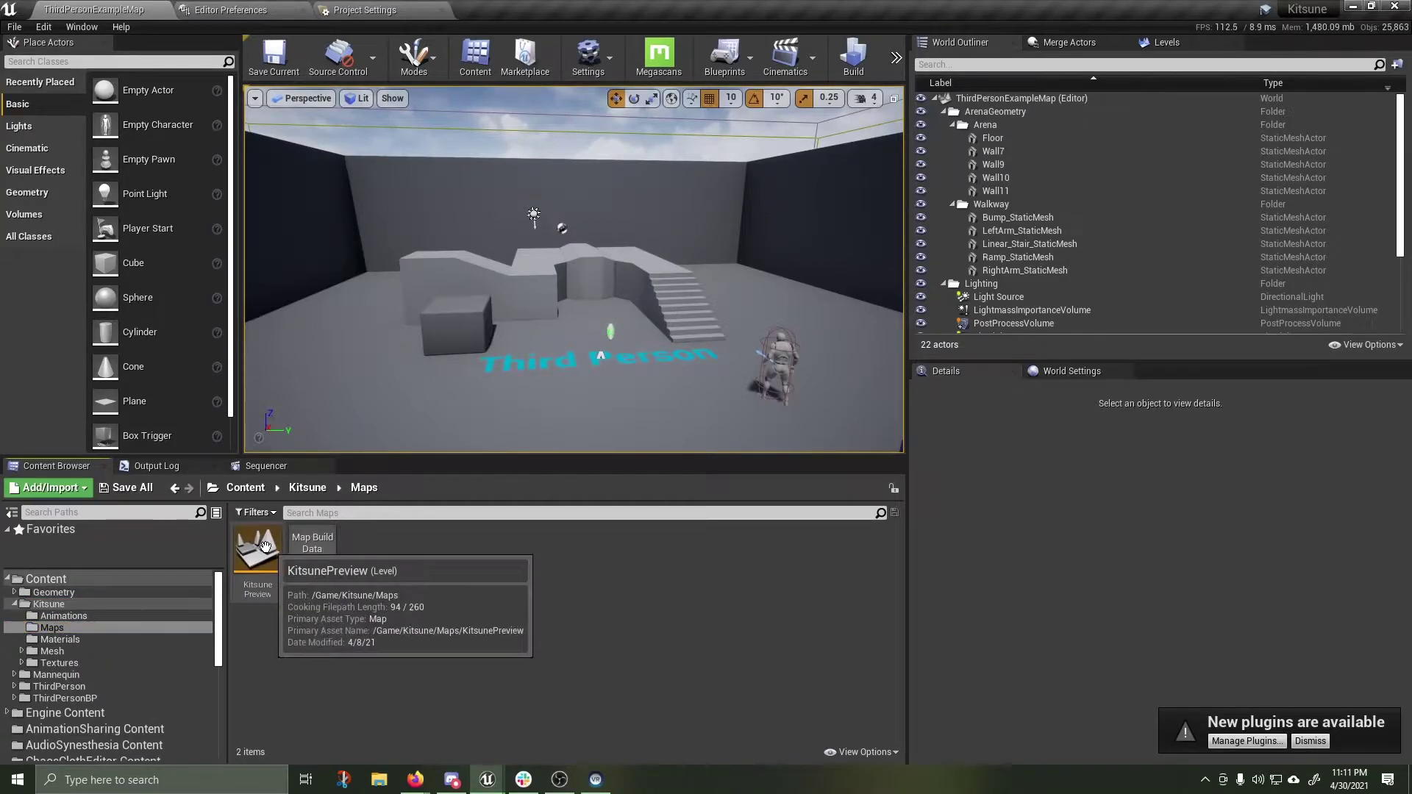
double_click(263, 551)
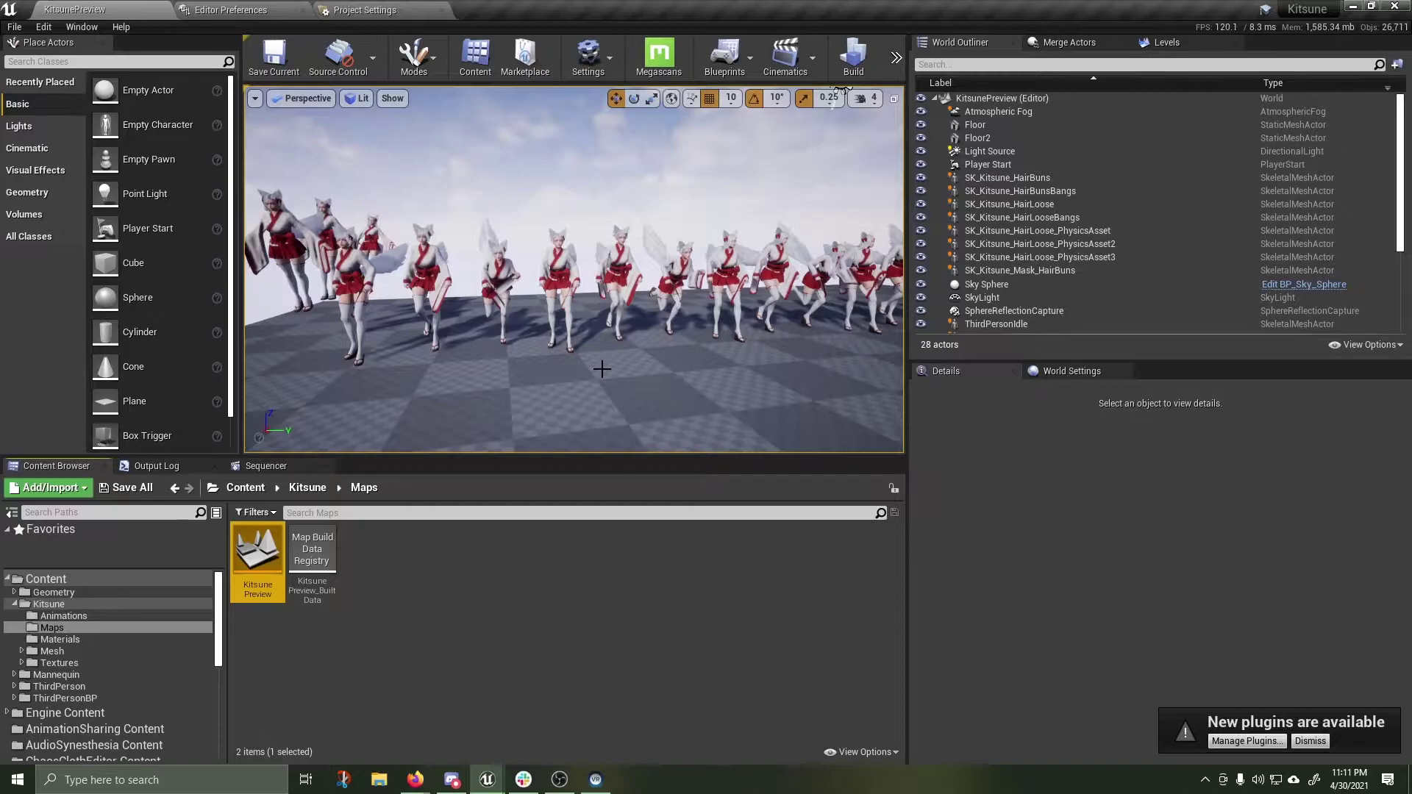
- Play the KitsunePreview level and run the mannequin around the displayed Kitsune characters, then stop the play session
key(alt+p)
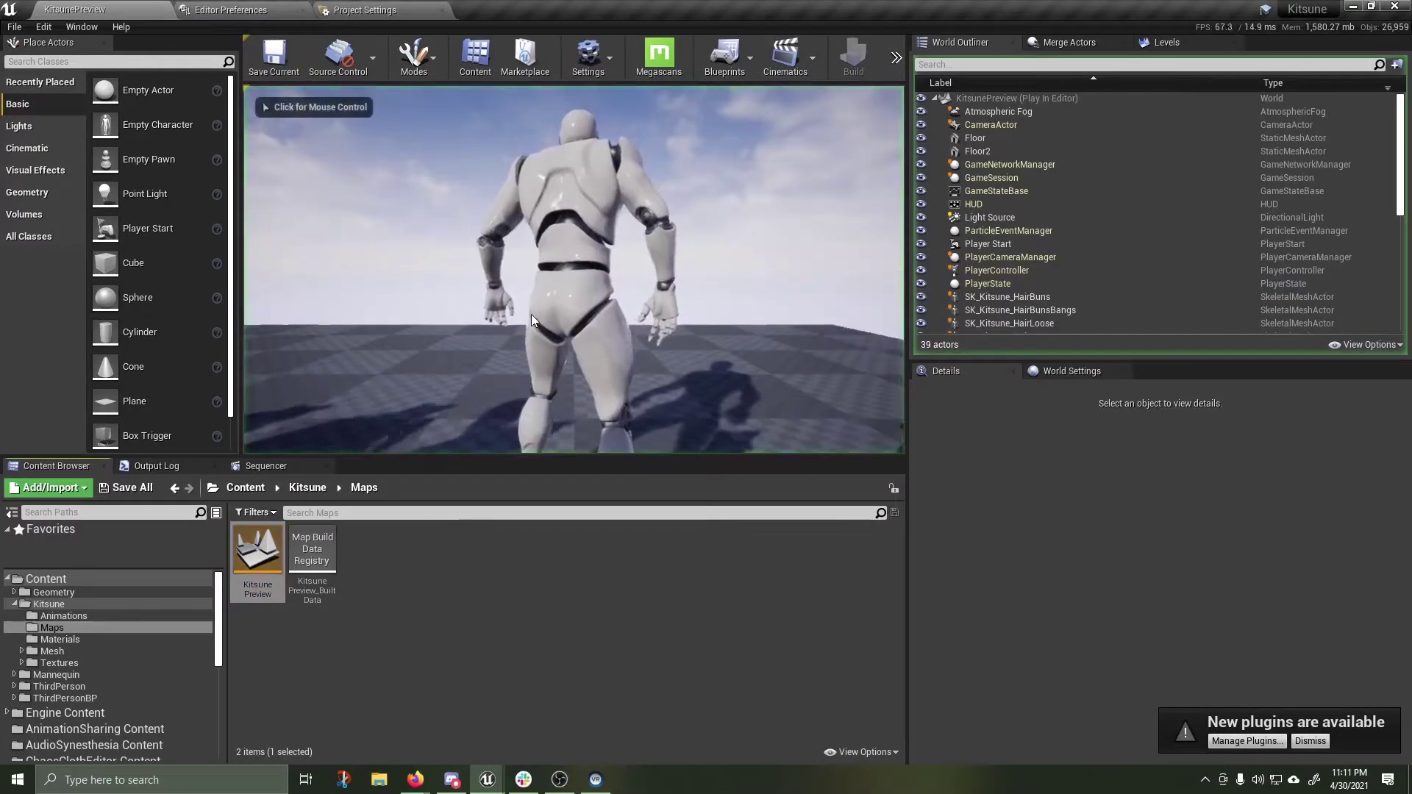
key(s)
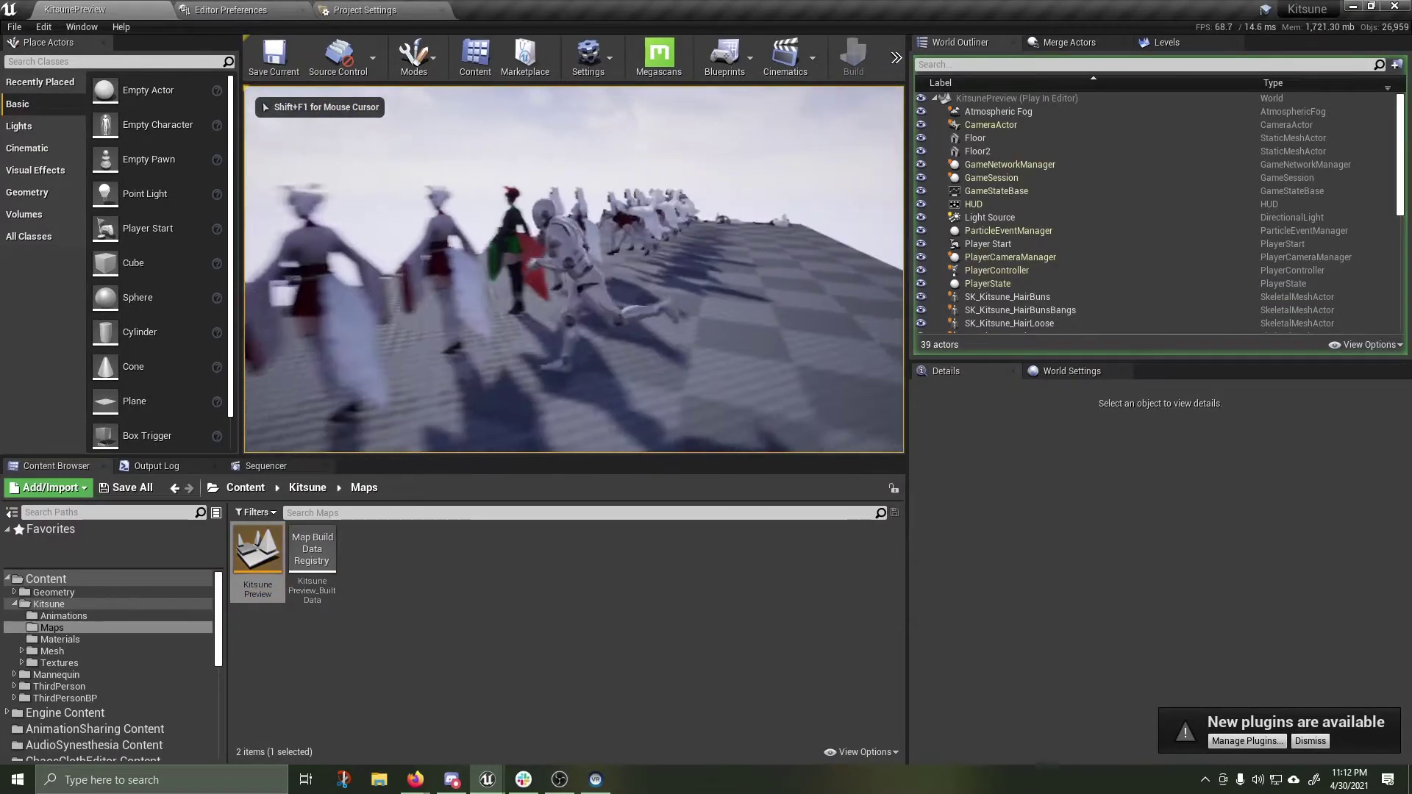
key(space)
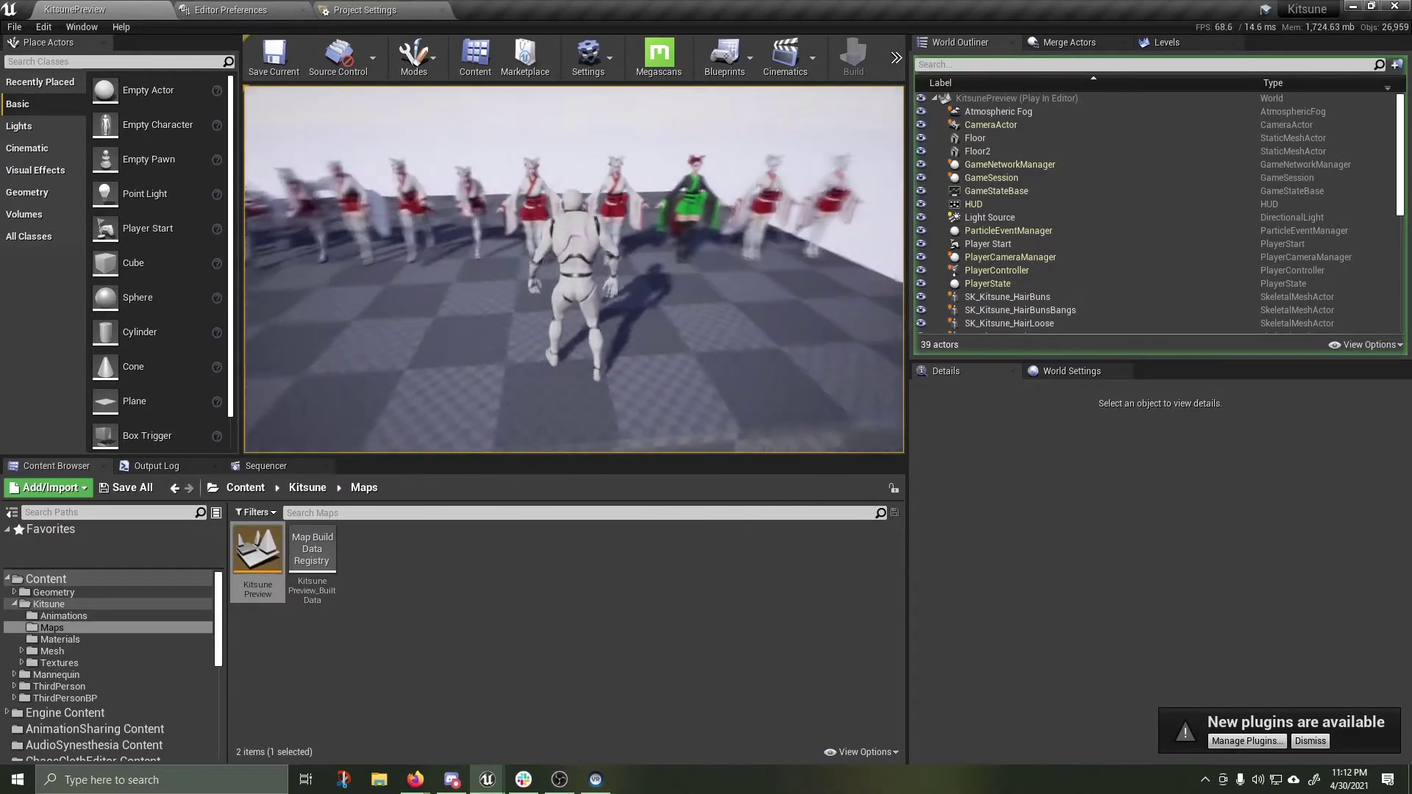
key(a)
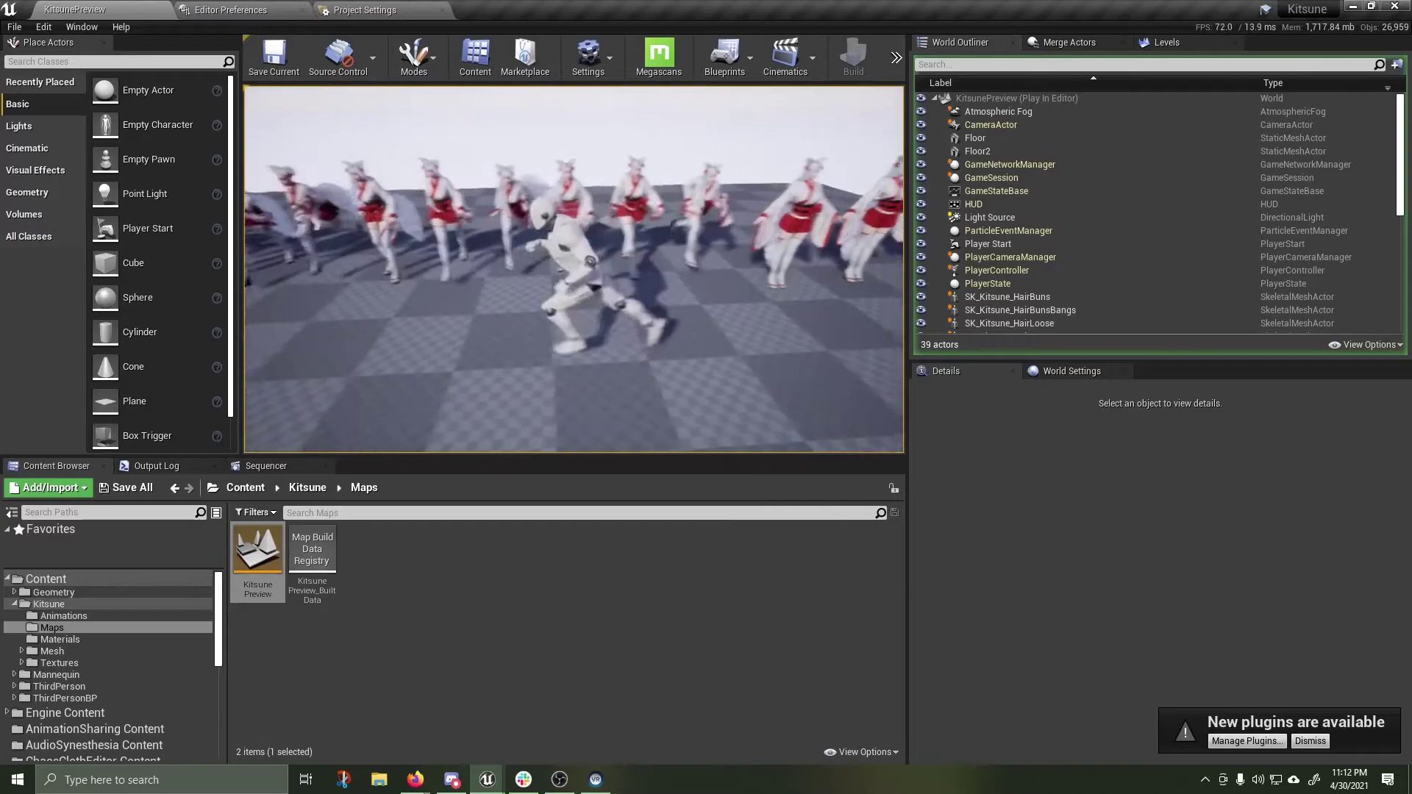
key(a)
key(a)
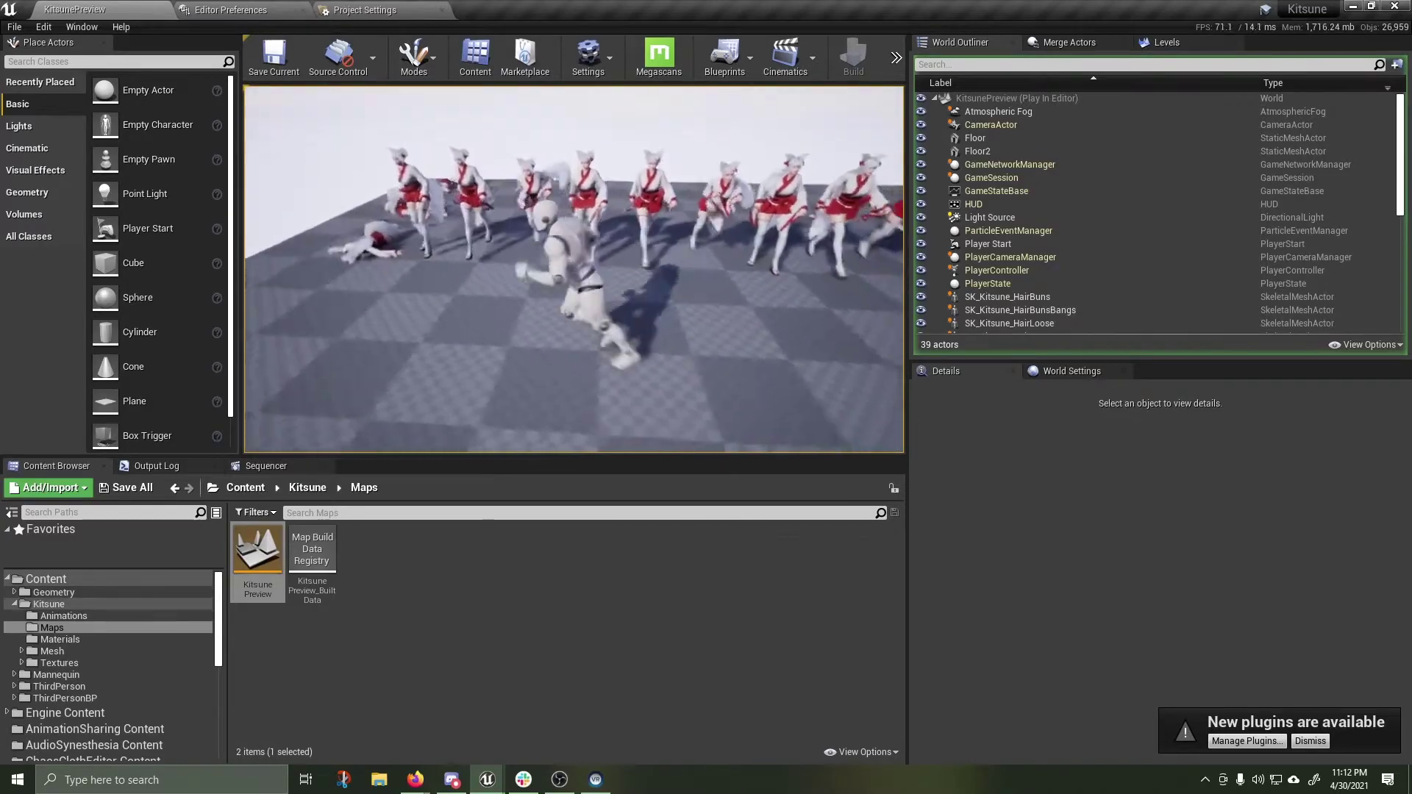
key(a)
key(w)
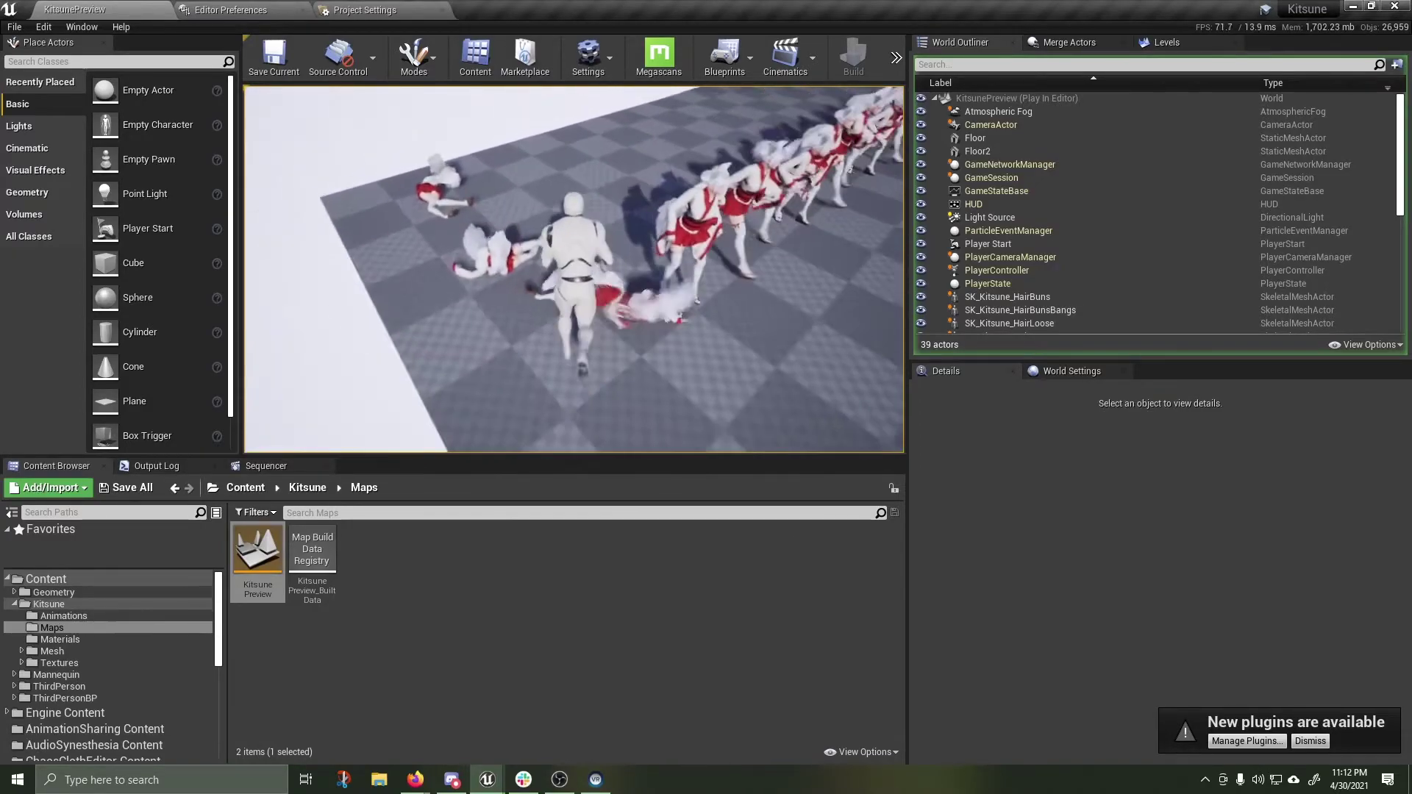
key(w)
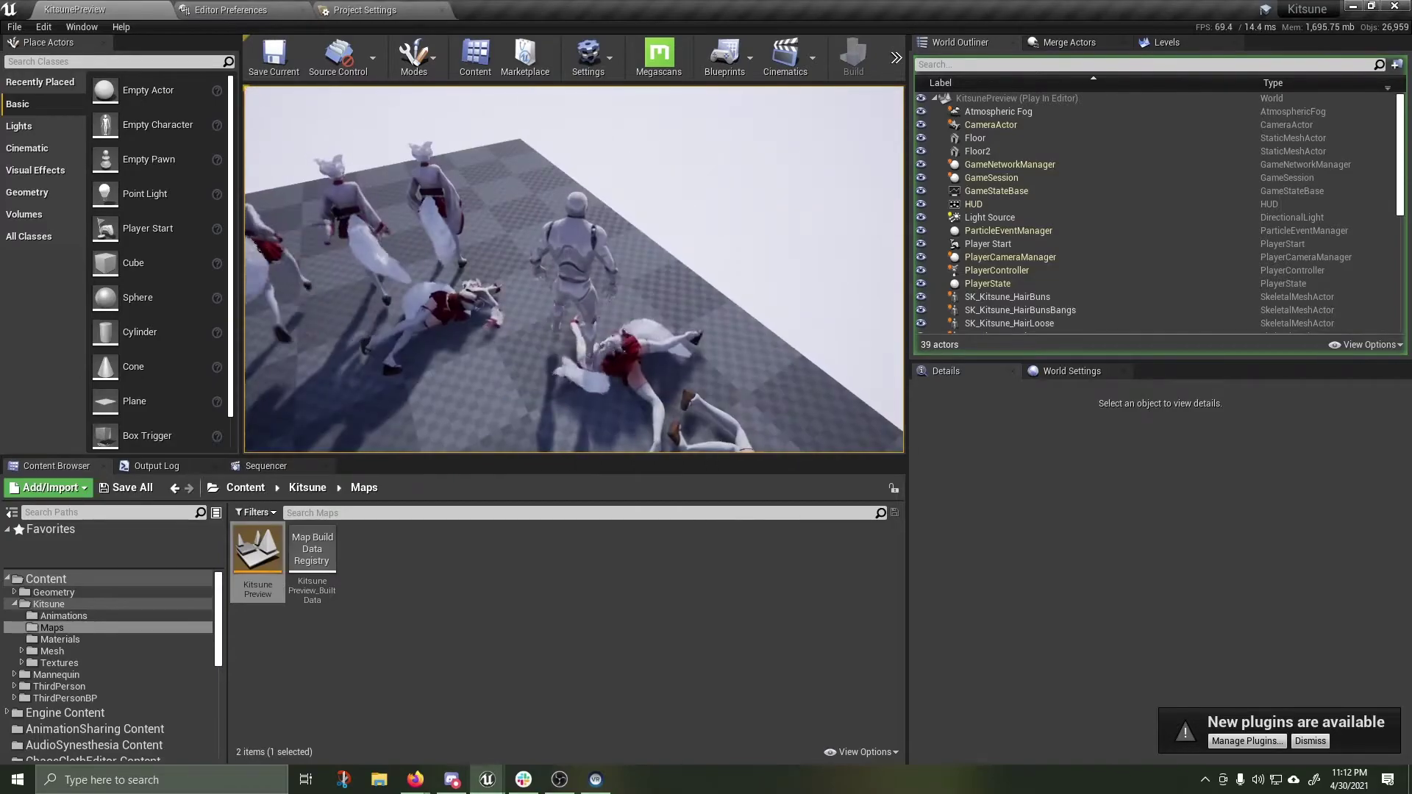
key(d)
key(w)
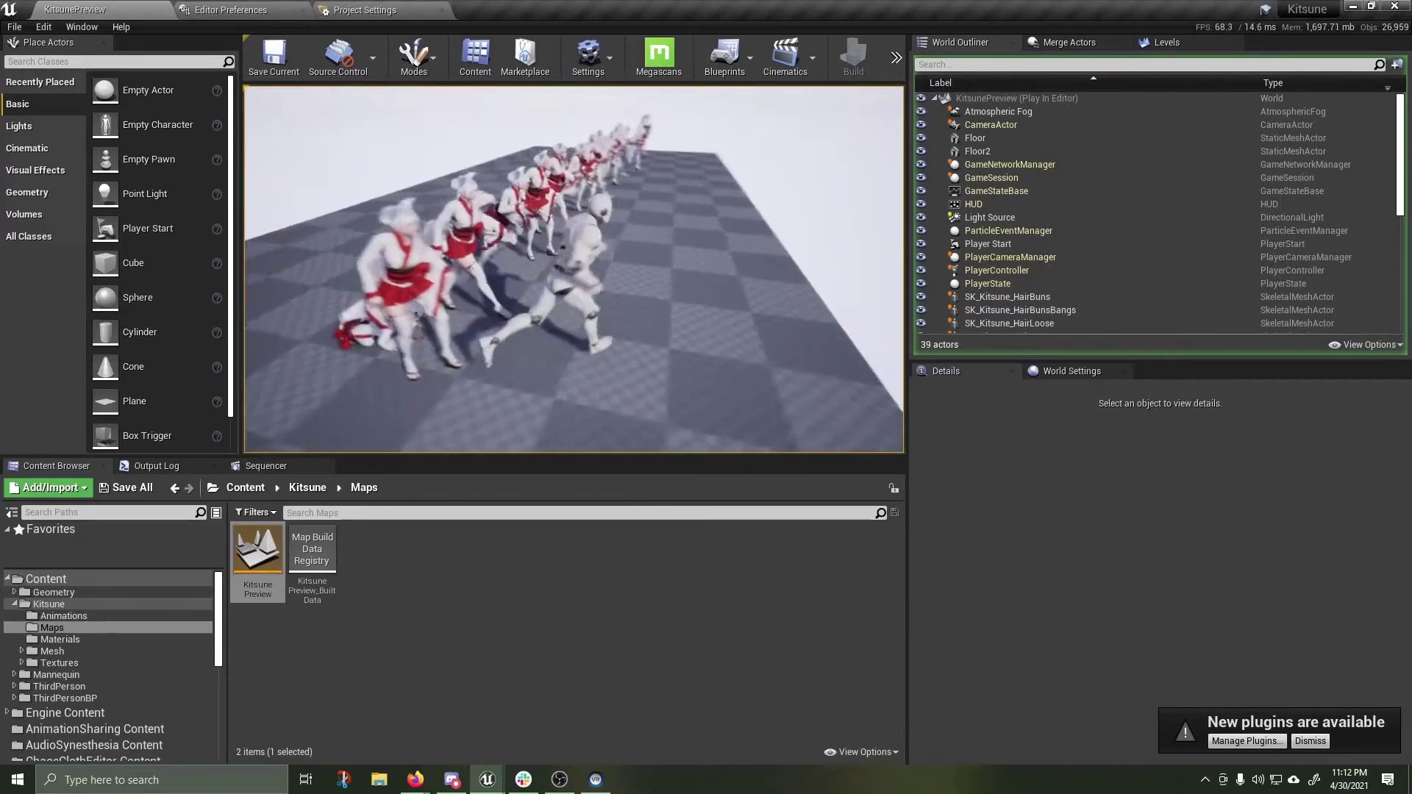
key(d)
key(s)
key(w)
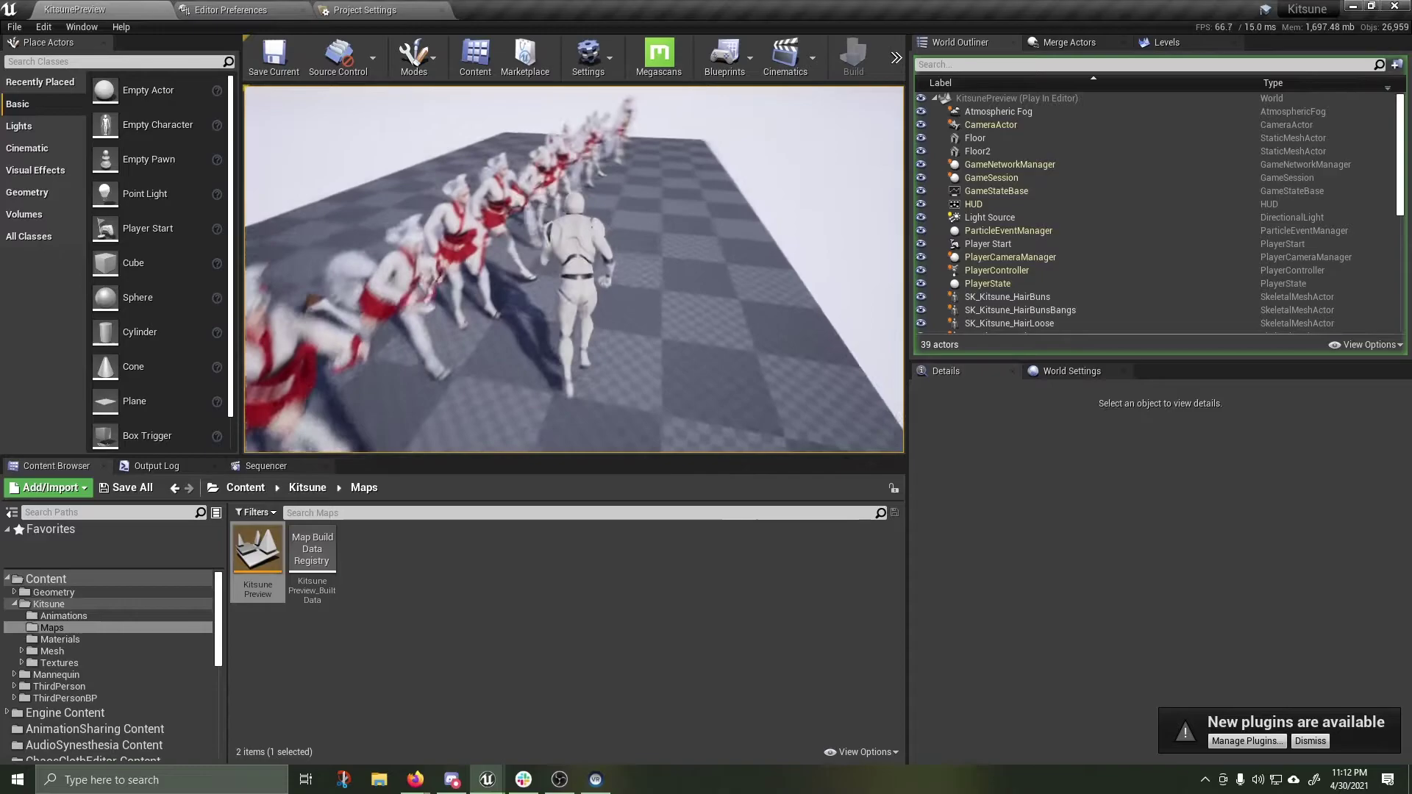
key(d)
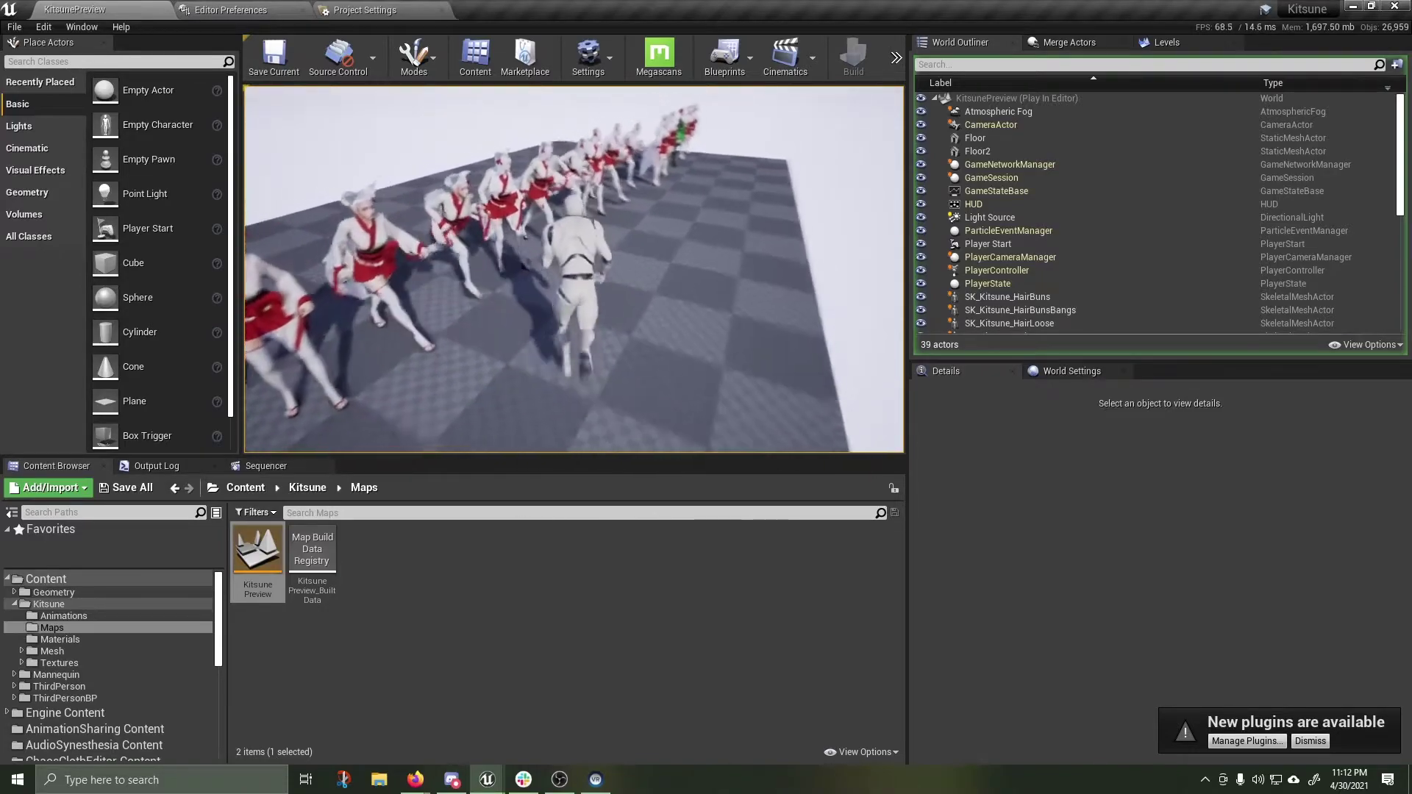
key(a)
key(s)
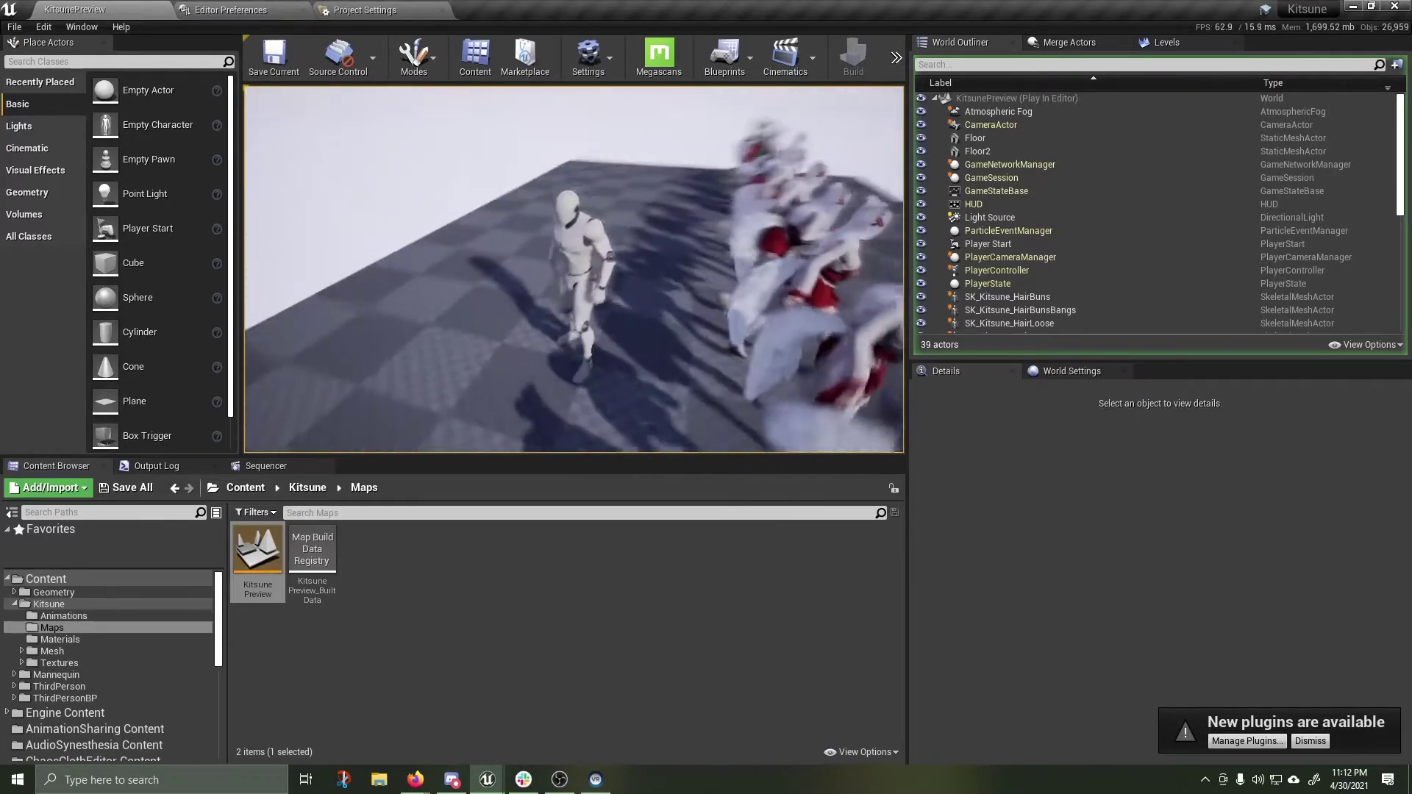
key(d)
key(w)
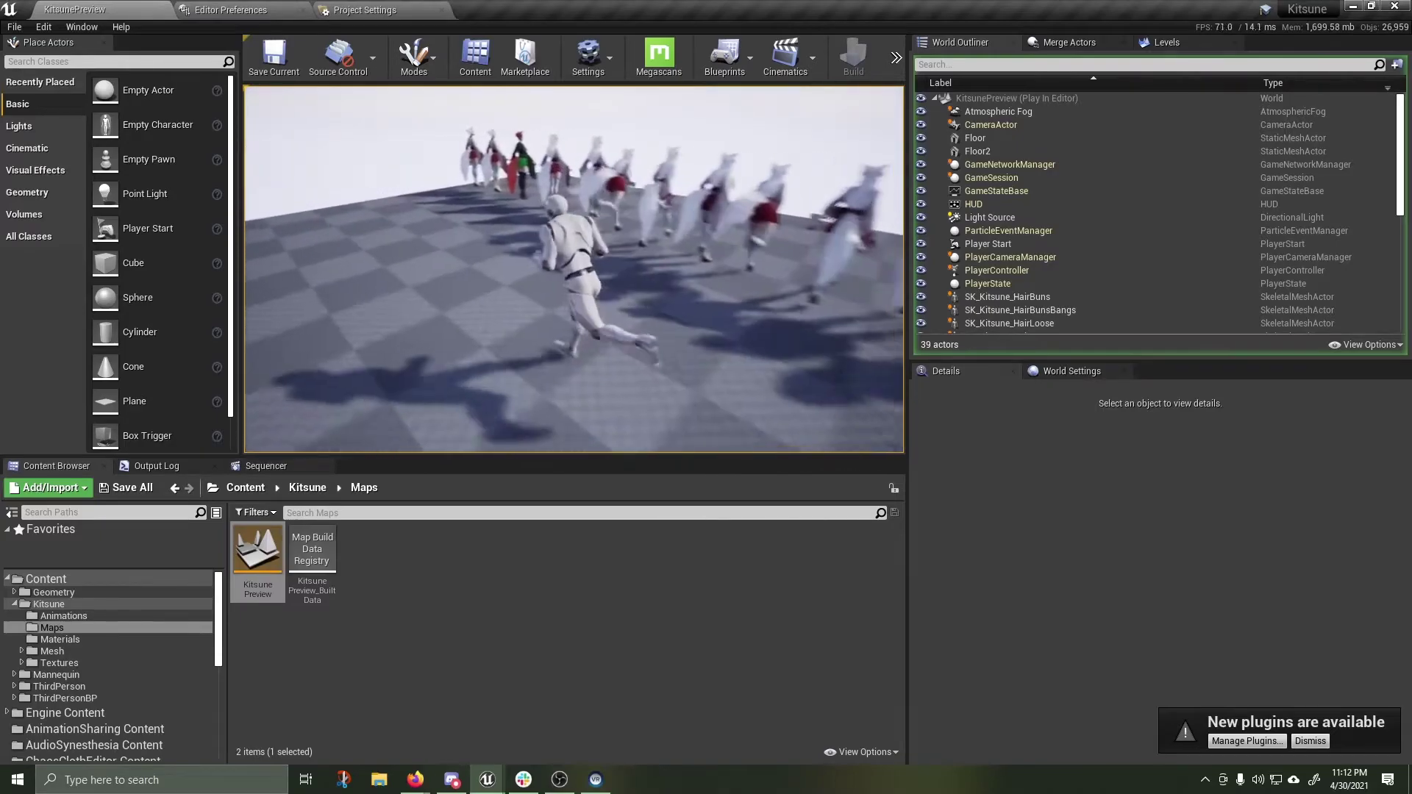
key(Escape)
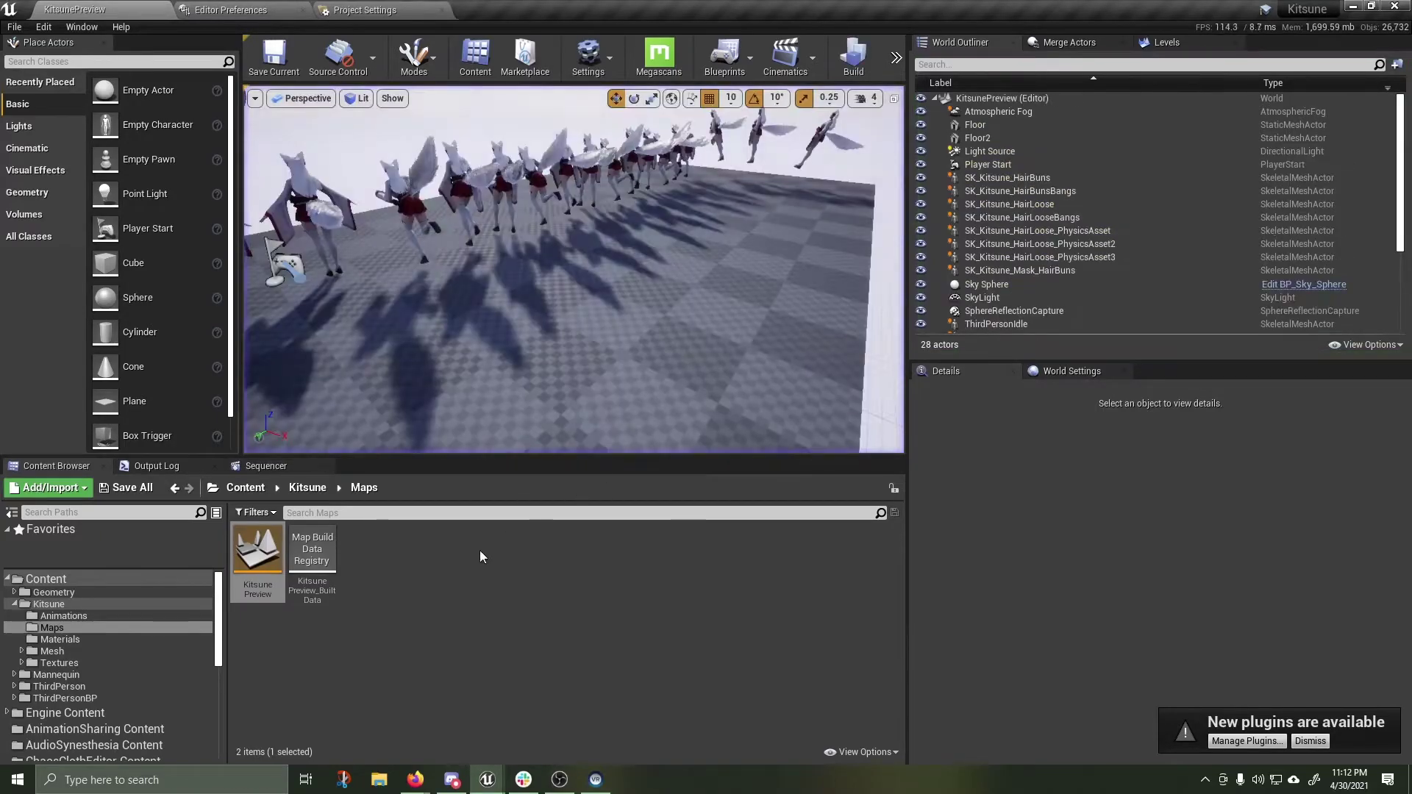
- Duplicate the ThirdPersonCharacter blueprint in the ThirdPersonBP Blueprints folder, keep the suggested name, and open the copy
click(15, 605)
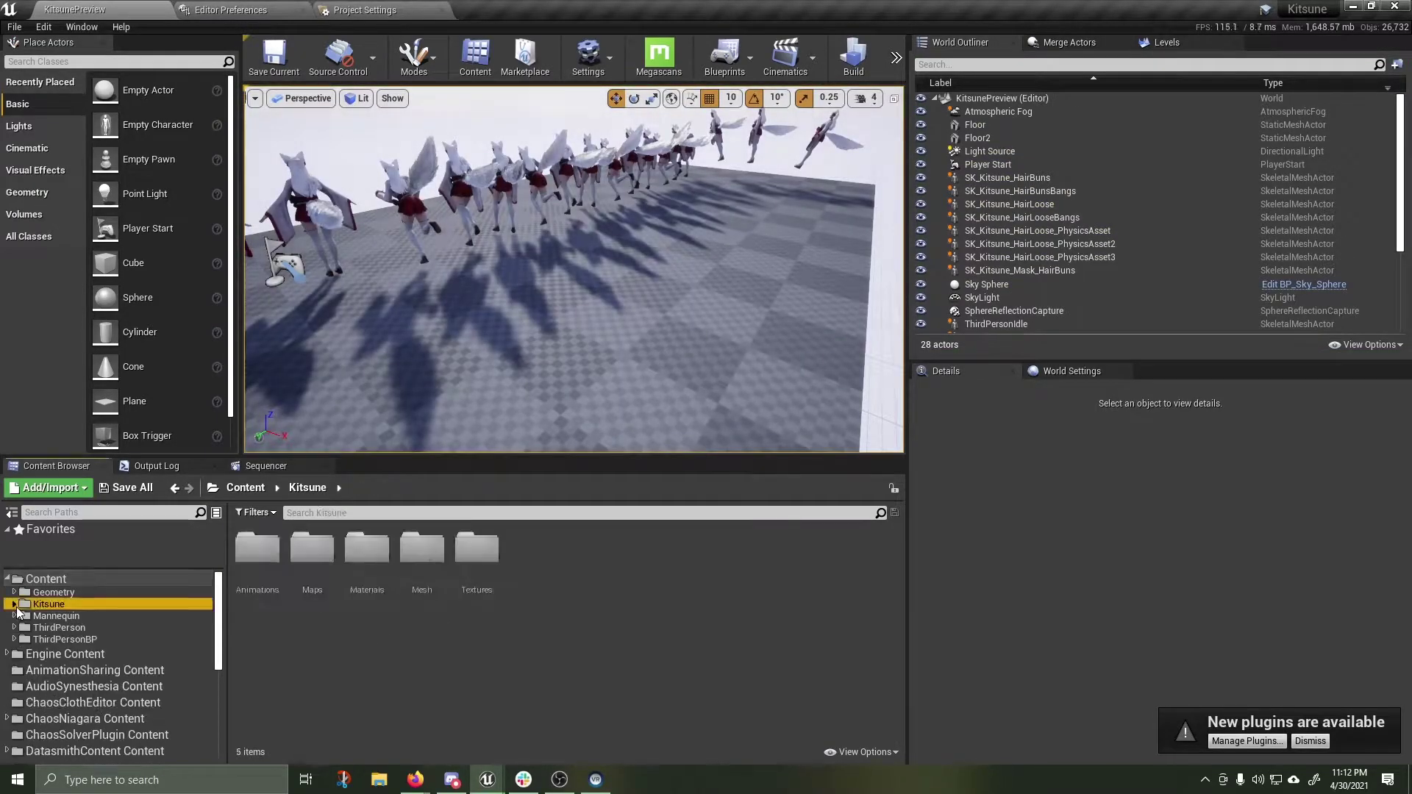
click(68, 631)
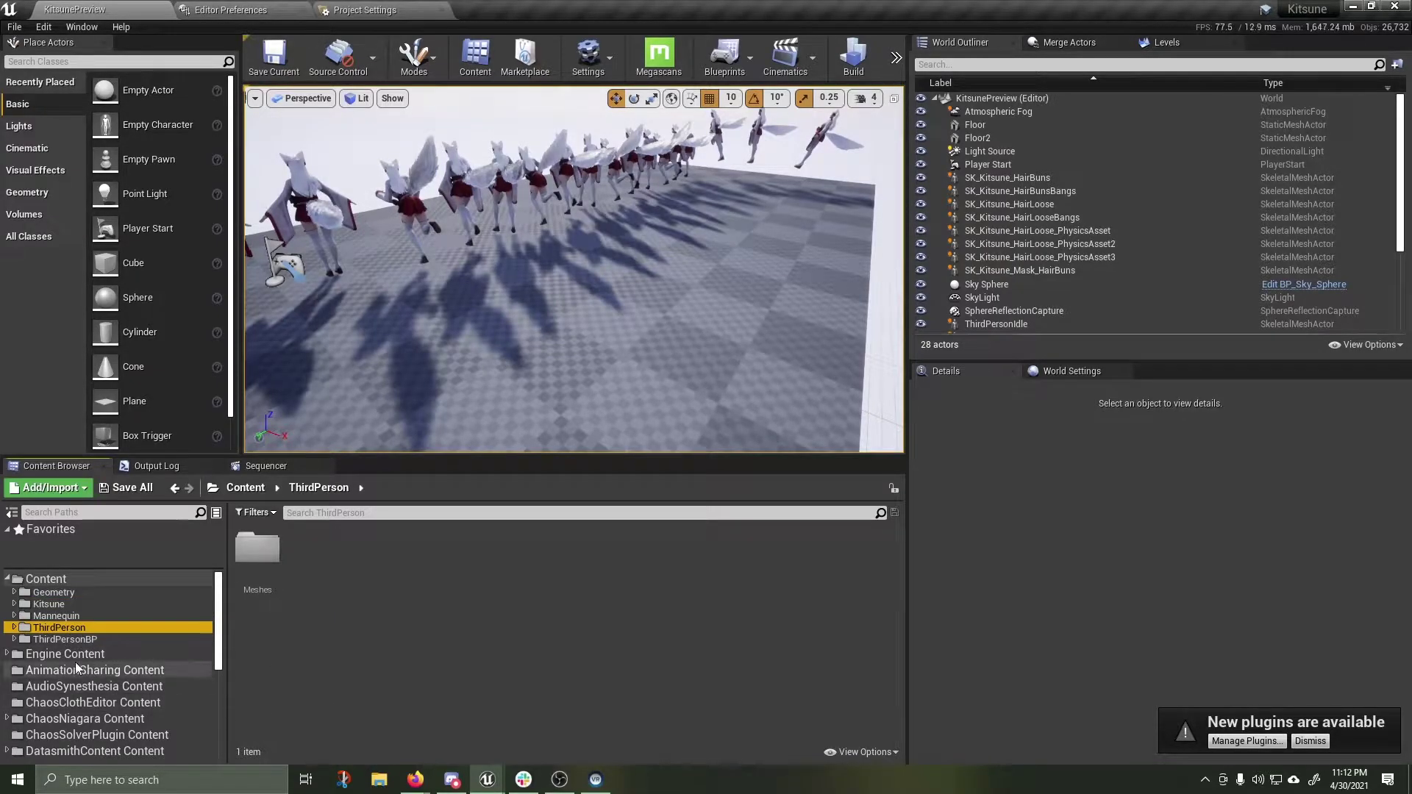
click(65, 639)
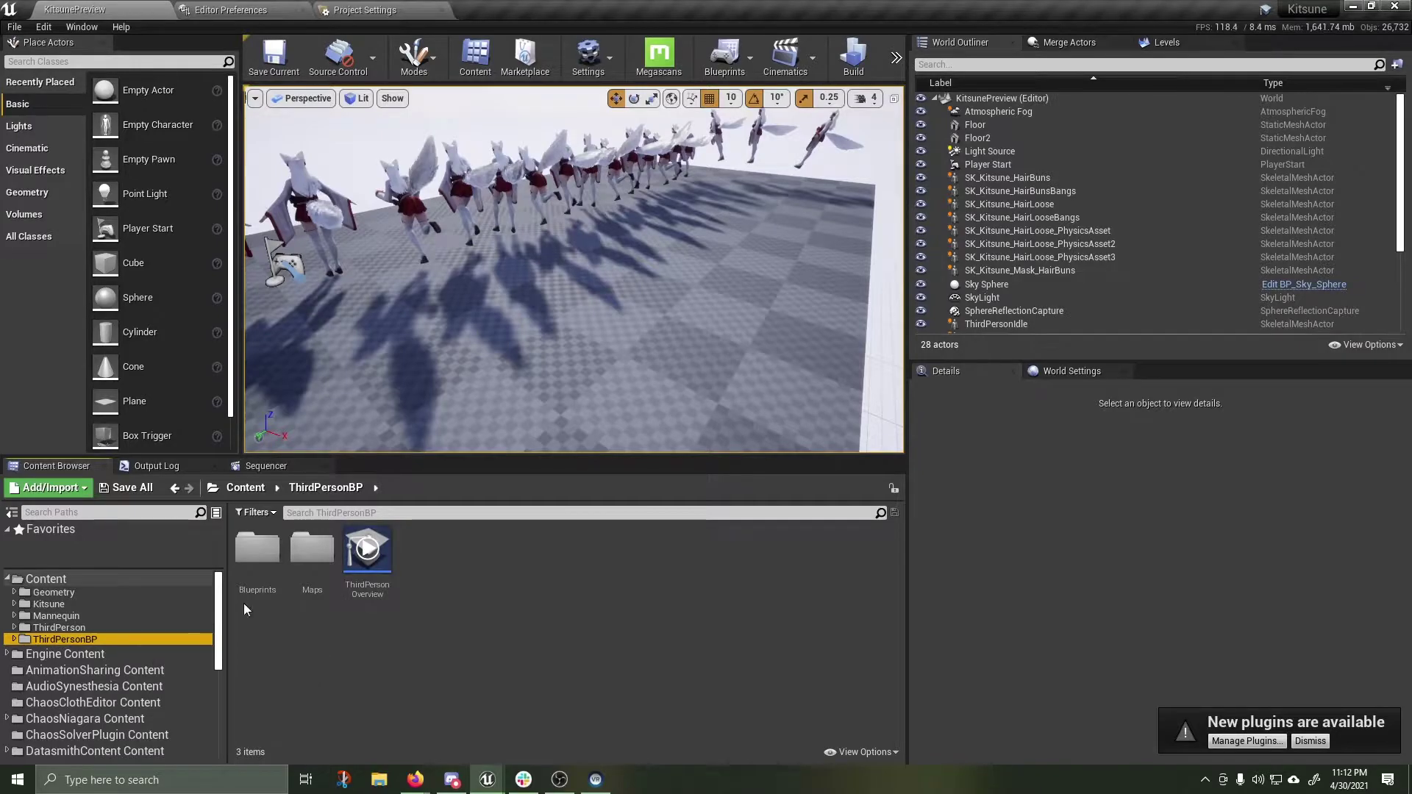
double_click(257, 550)
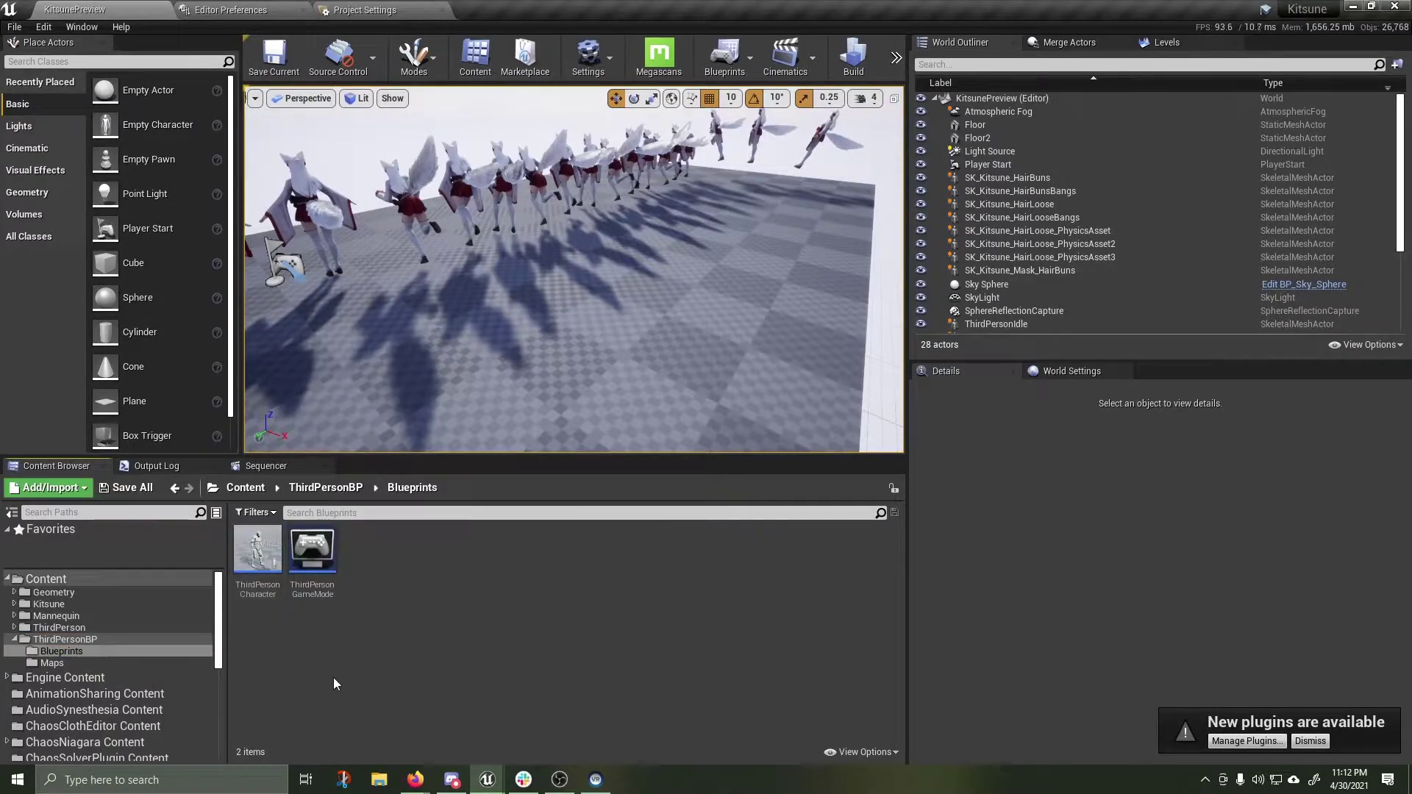
right_click(255, 557)
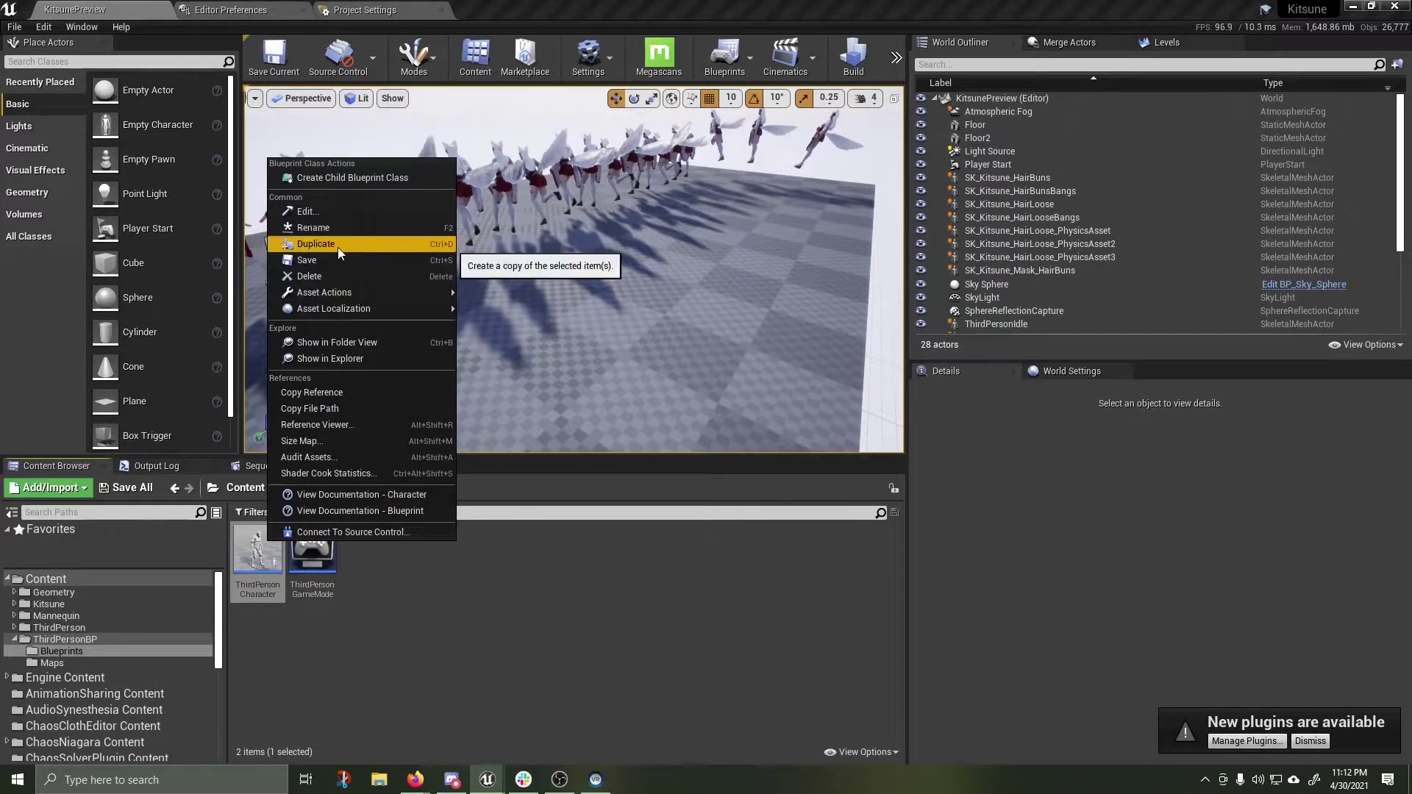
click(337, 244)
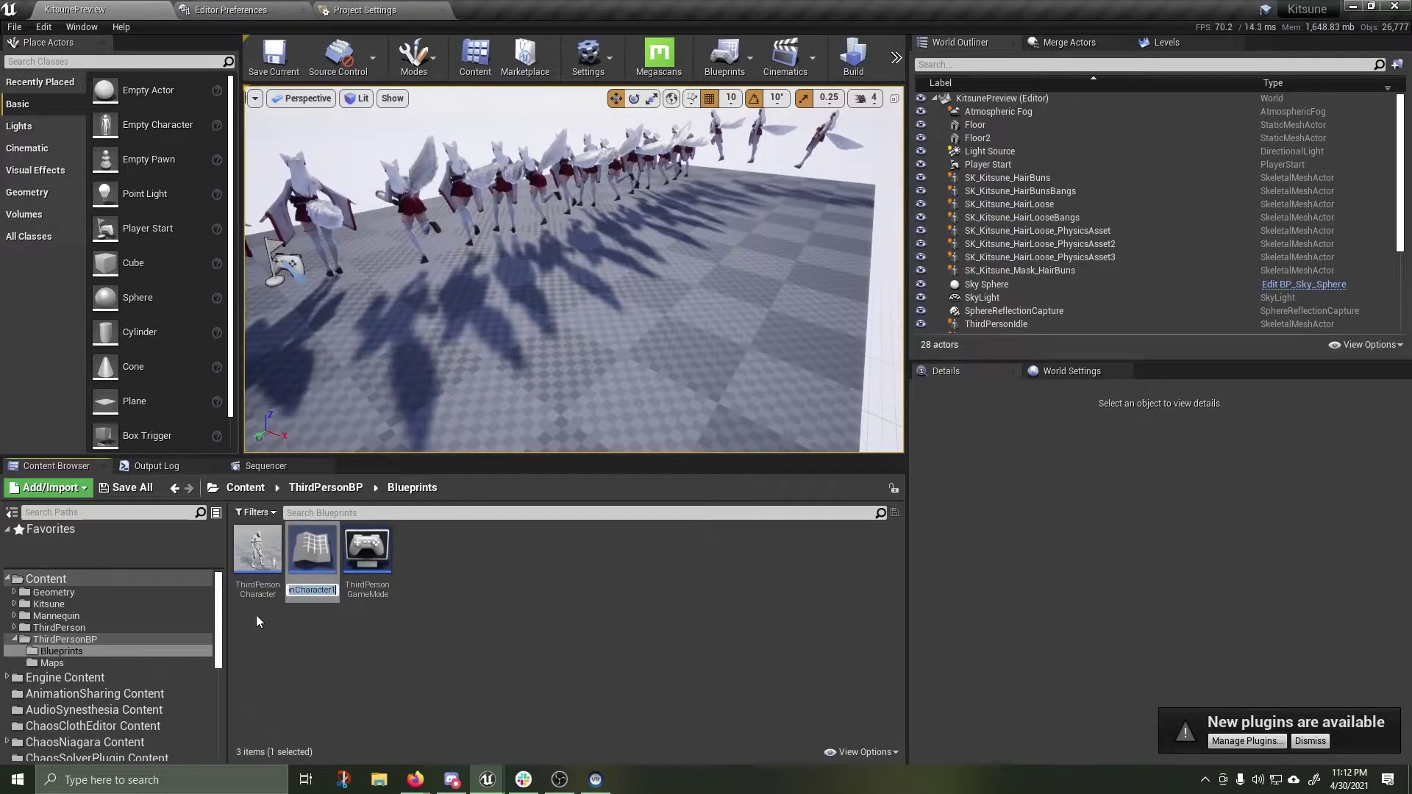
key(Return)
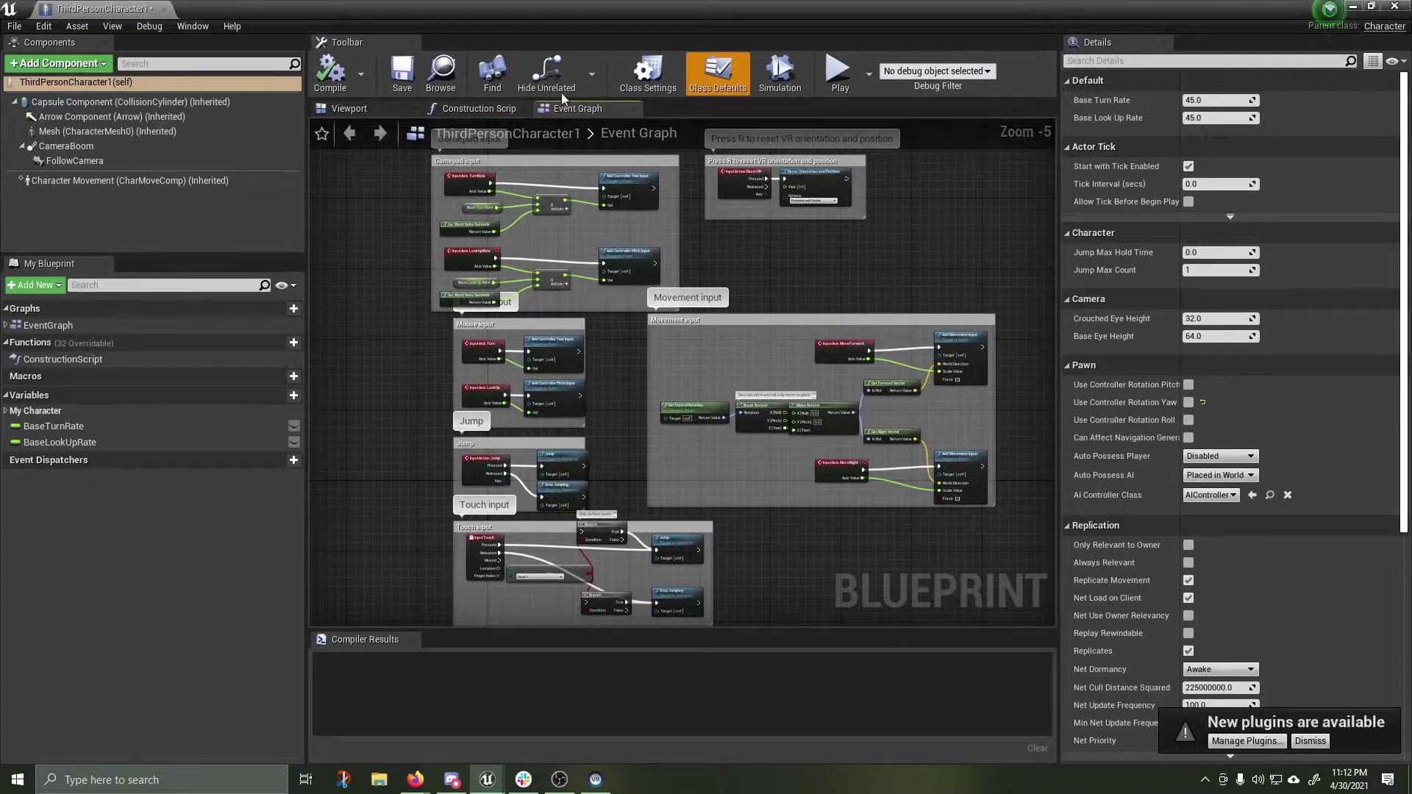
- Show the duplicated character in its blueprint viewport and select its Mesh component
click(350, 110)
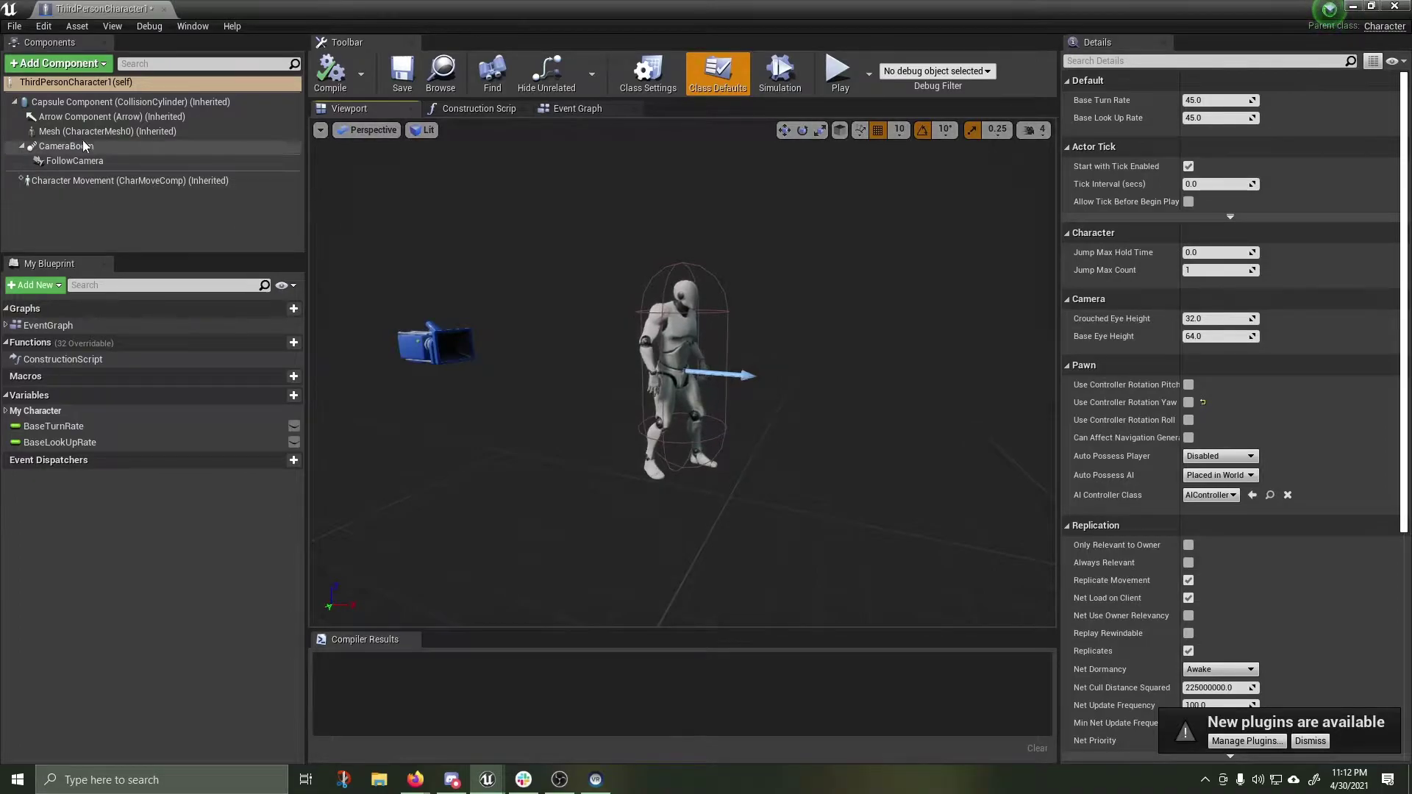
click(59, 132)
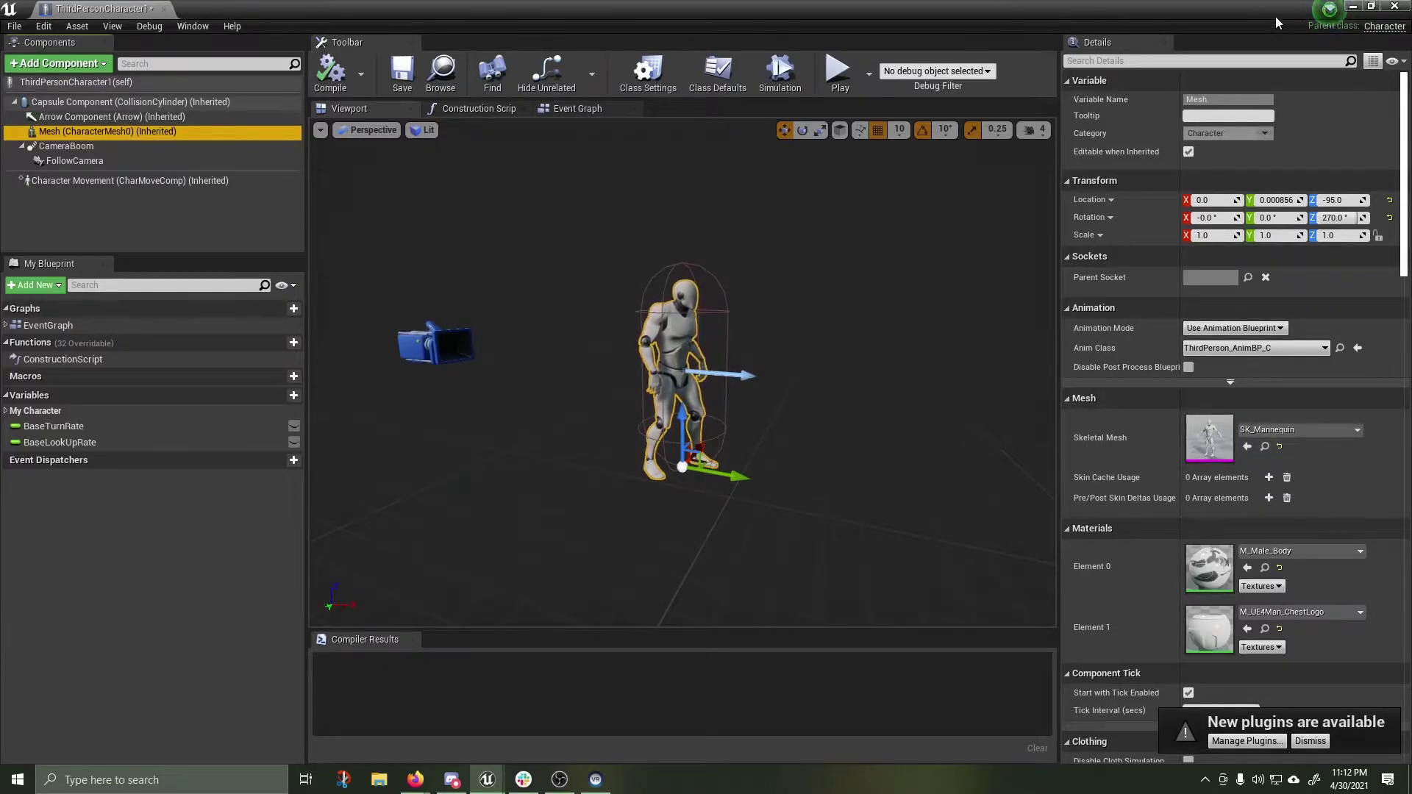
click(1352, 6)
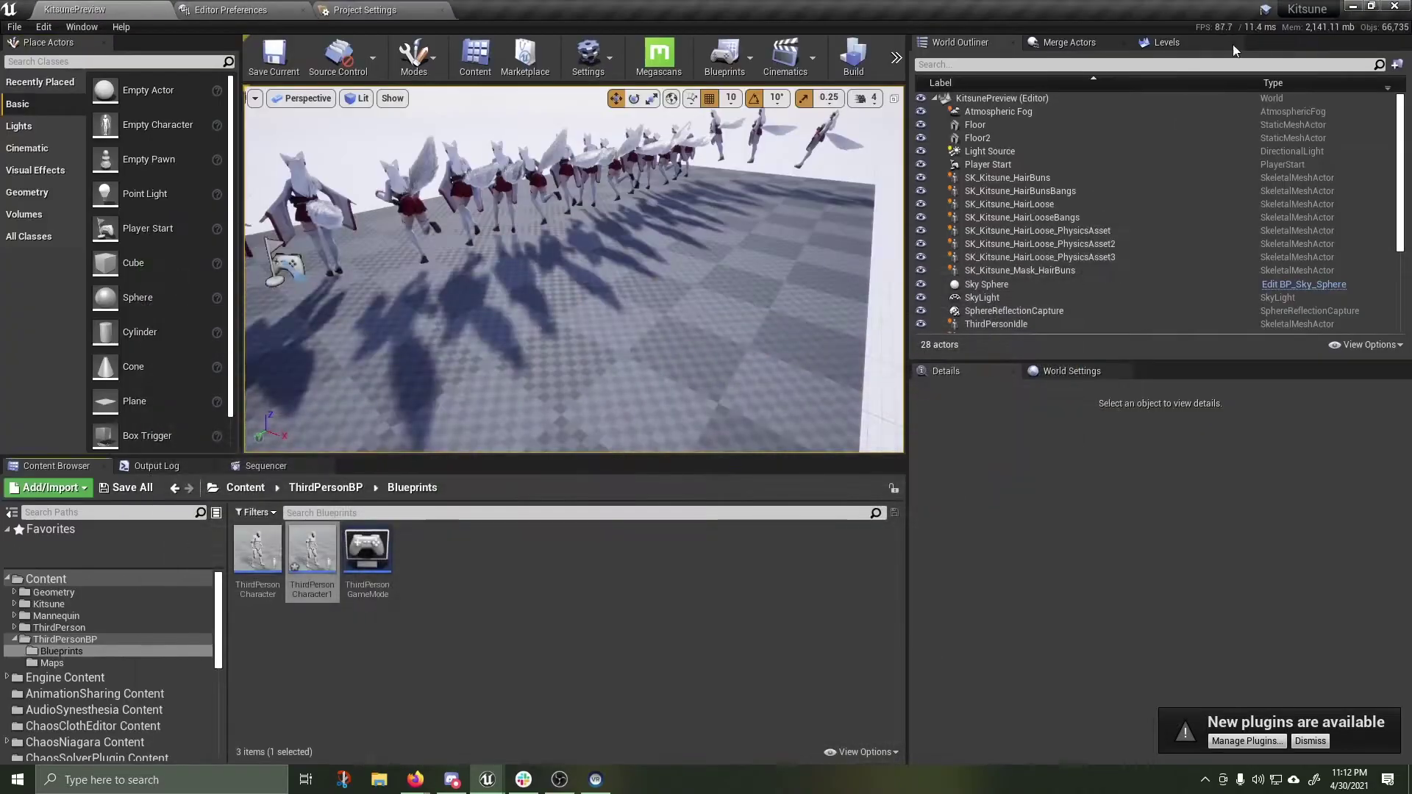
- Locate the SK_Kitsune_HairLoose asset through the Kitsune actor in the level and assign it as the duplicated character's skeletal mesh
click(306, 192)
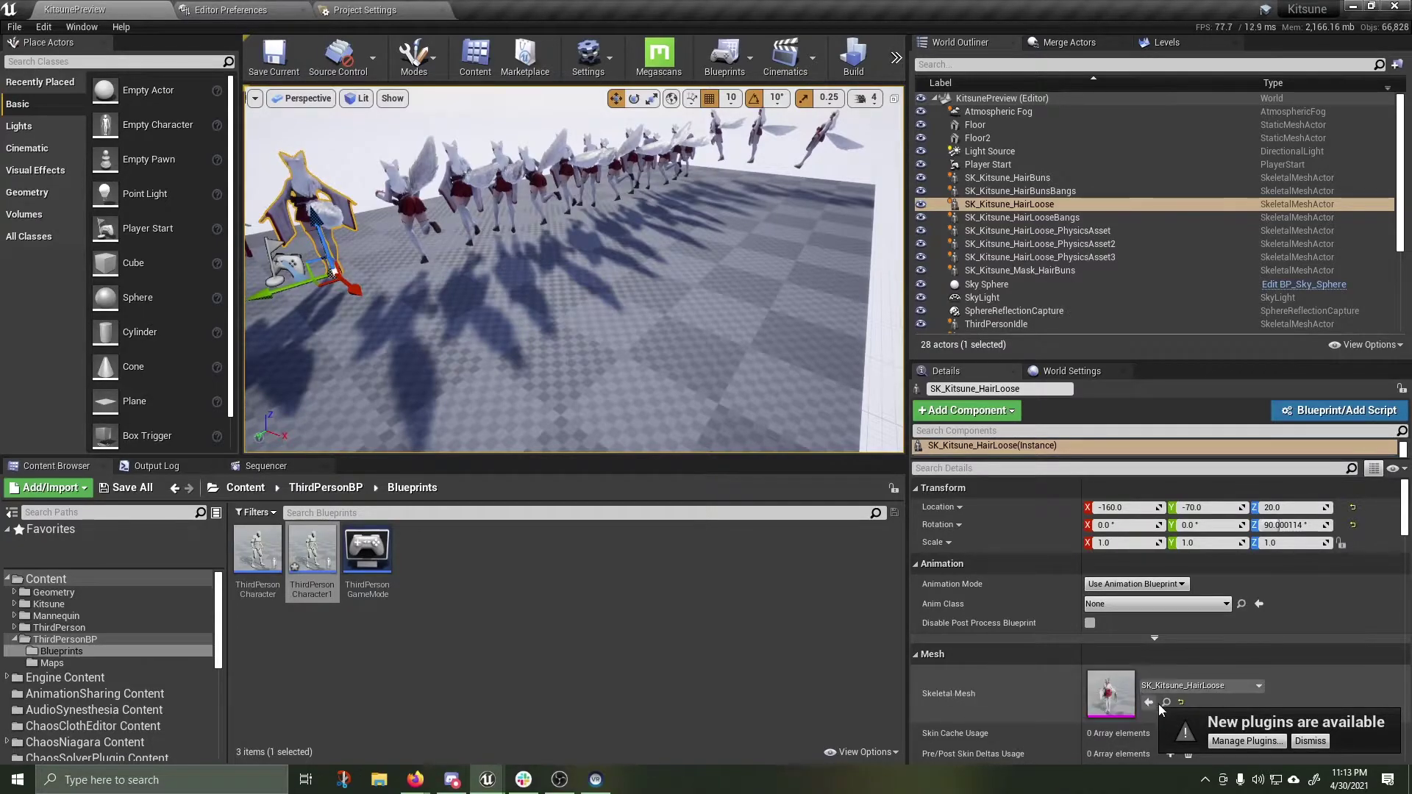
click(1311, 741)
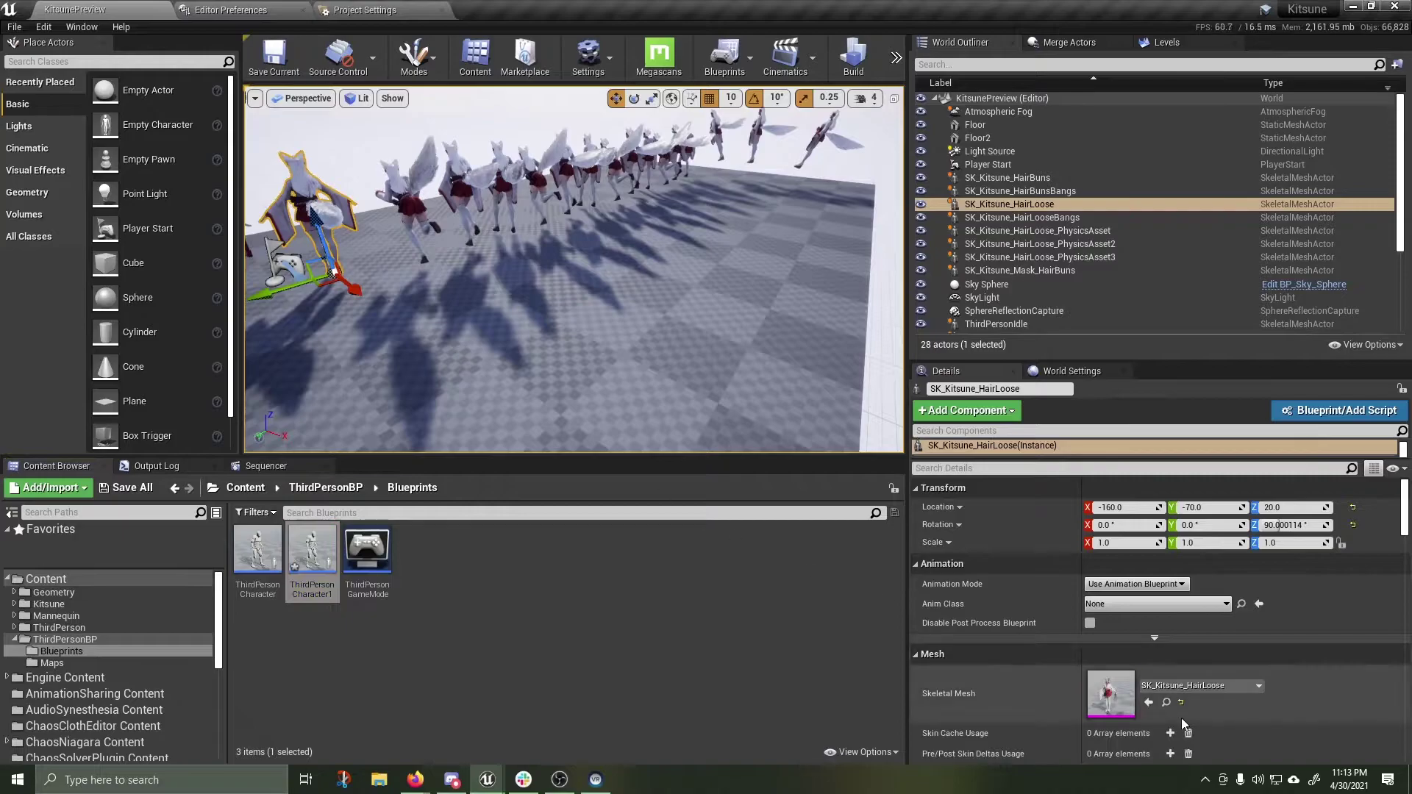
click(1166, 702)
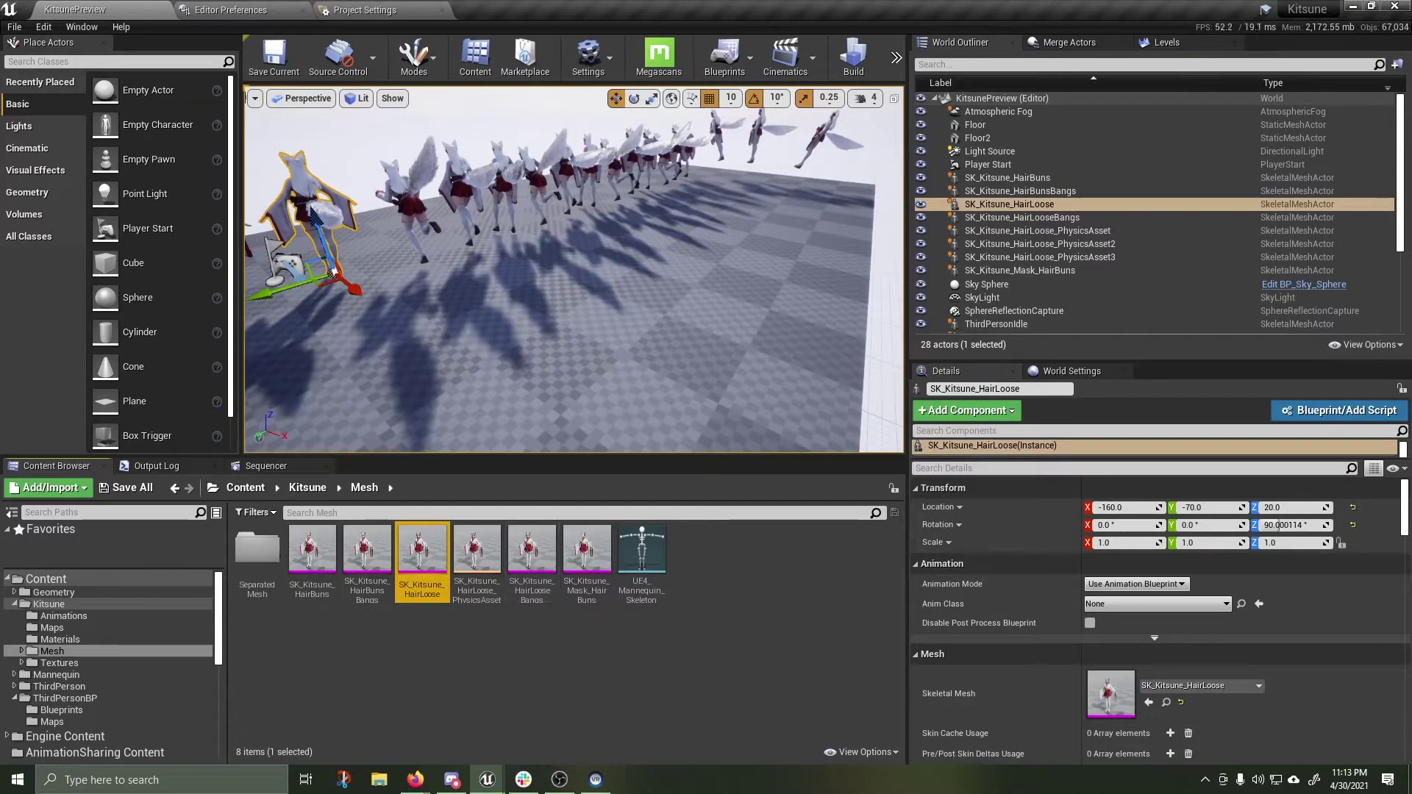
mouse_move(489, 782)
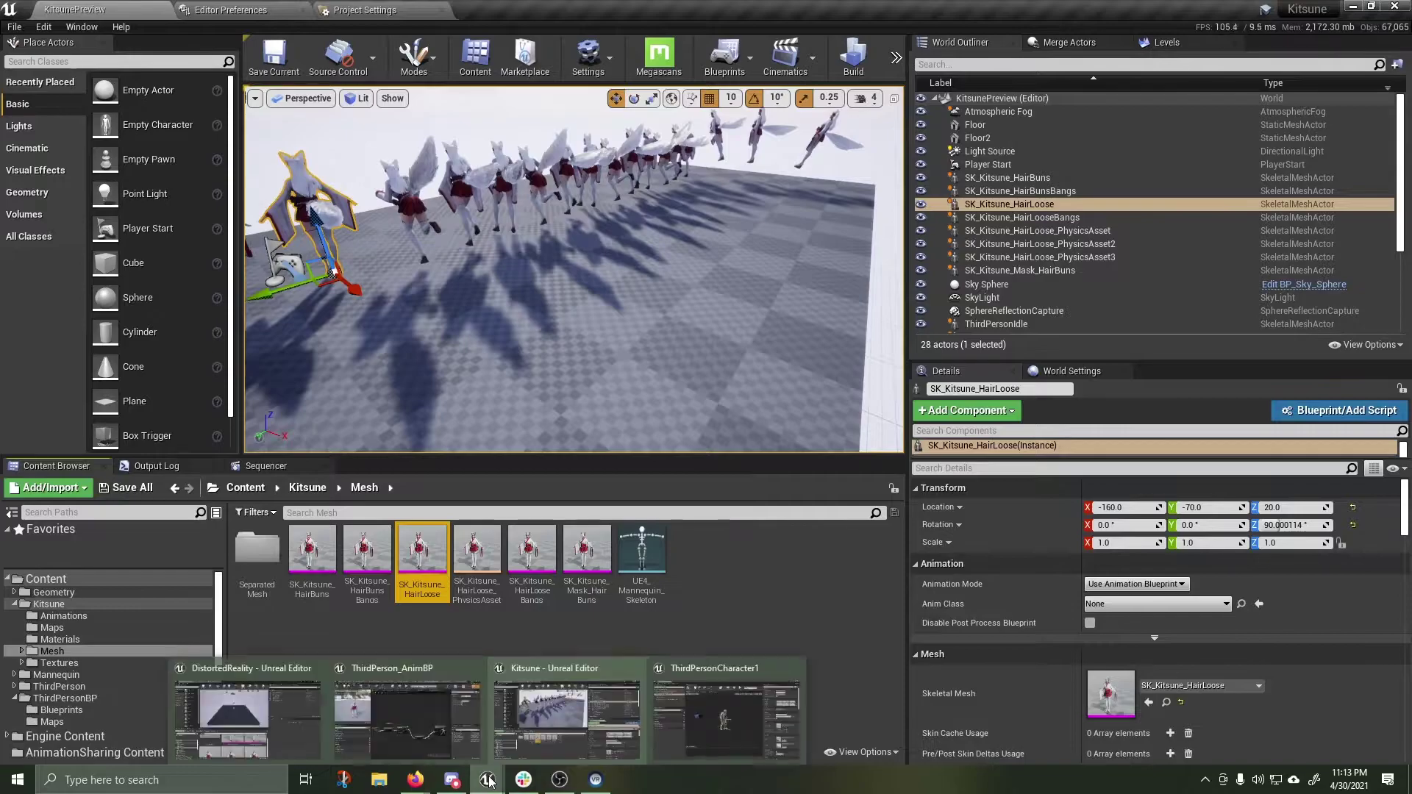
click(702, 672)
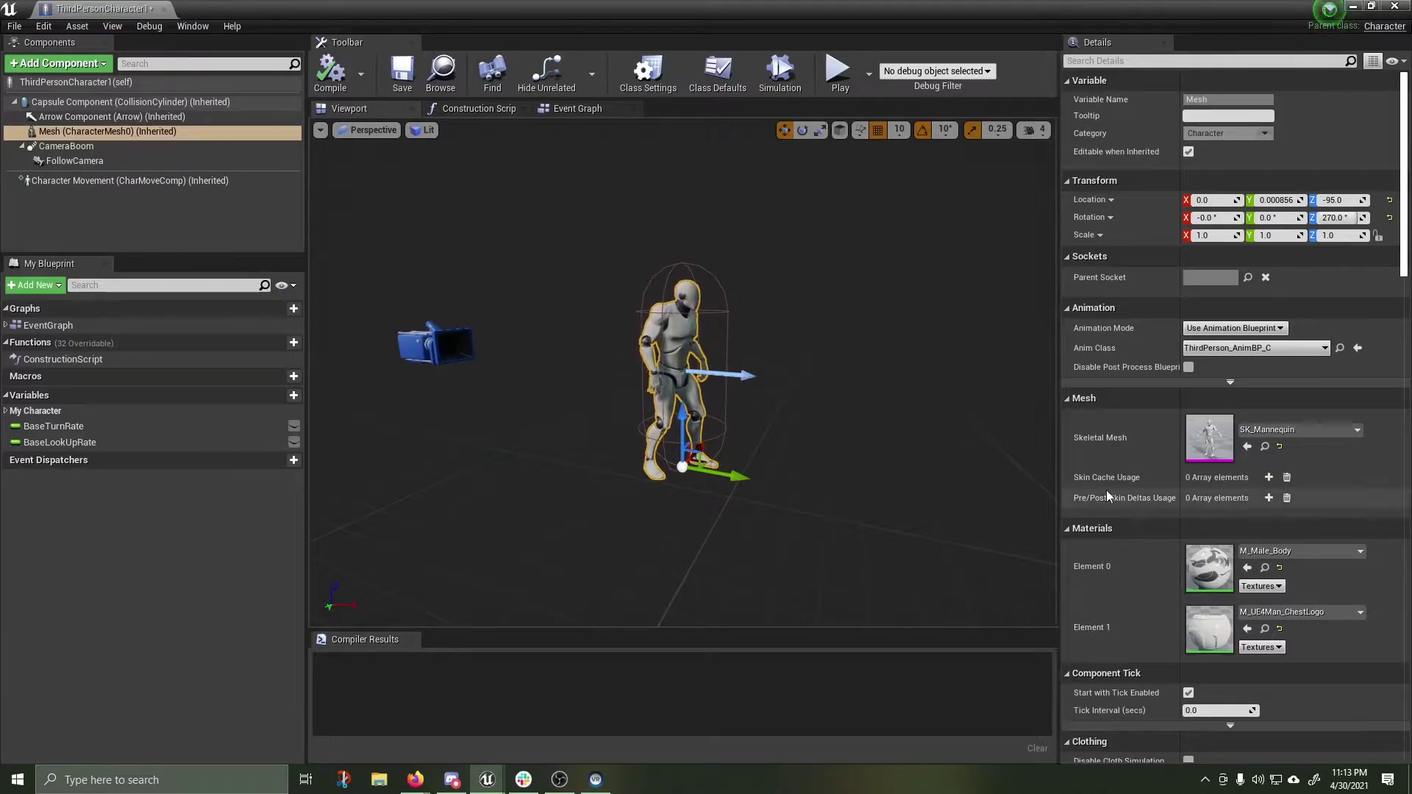
click(1248, 446)
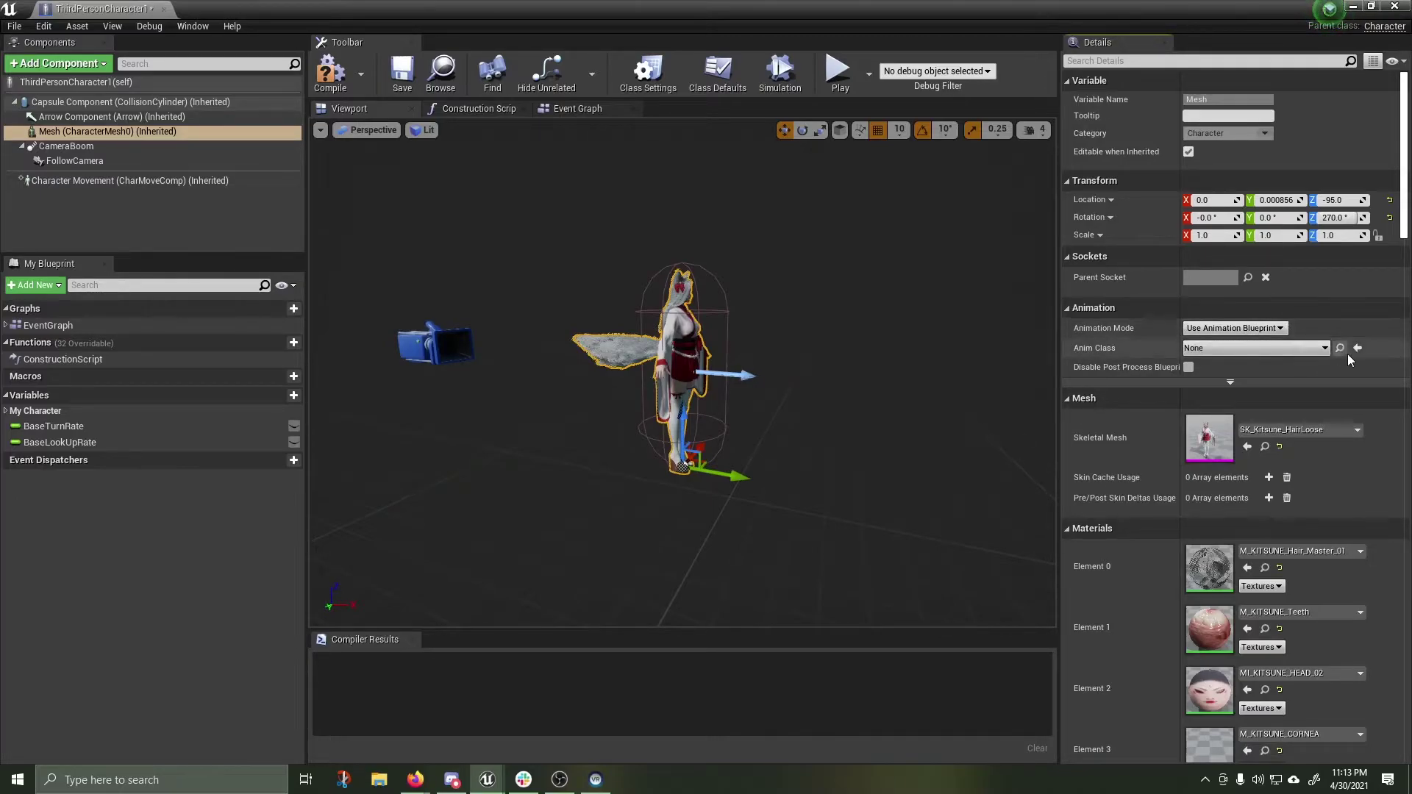
- Rename the ThirdPerson_AnimBP animation blueprint in the Kitsune Animations folder to ThirdPerson_AnimBP_K
click(1354, 8)
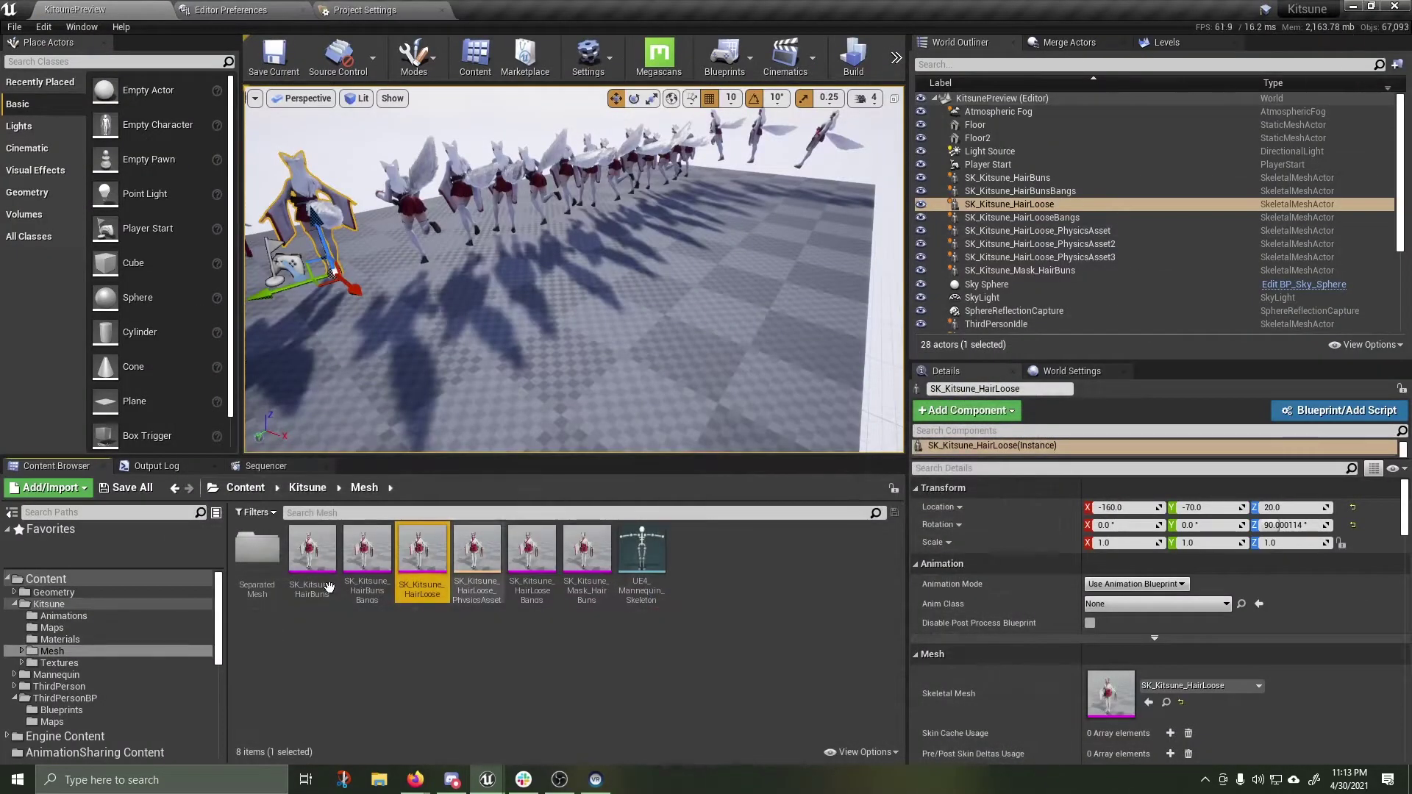
click(65, 617)
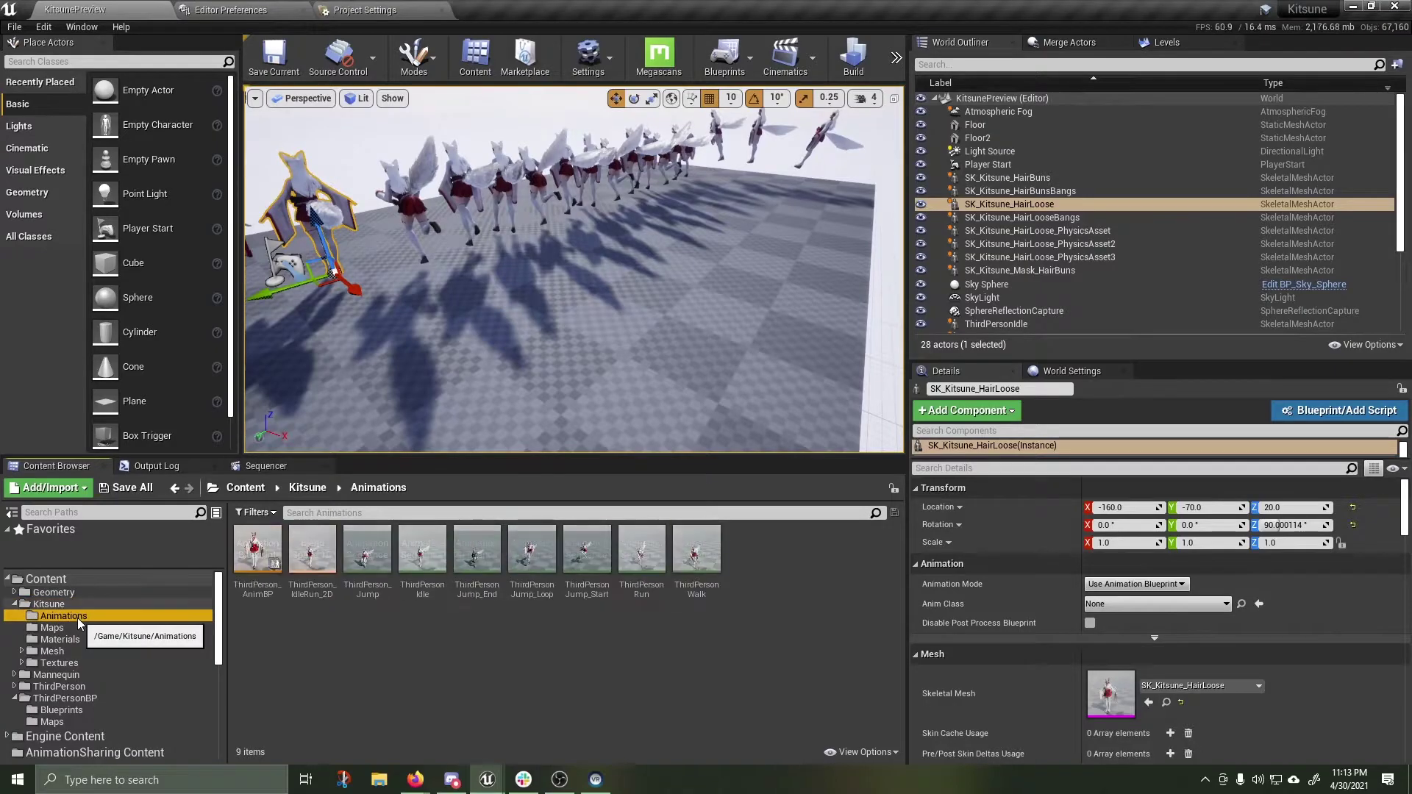
click(257, 555)
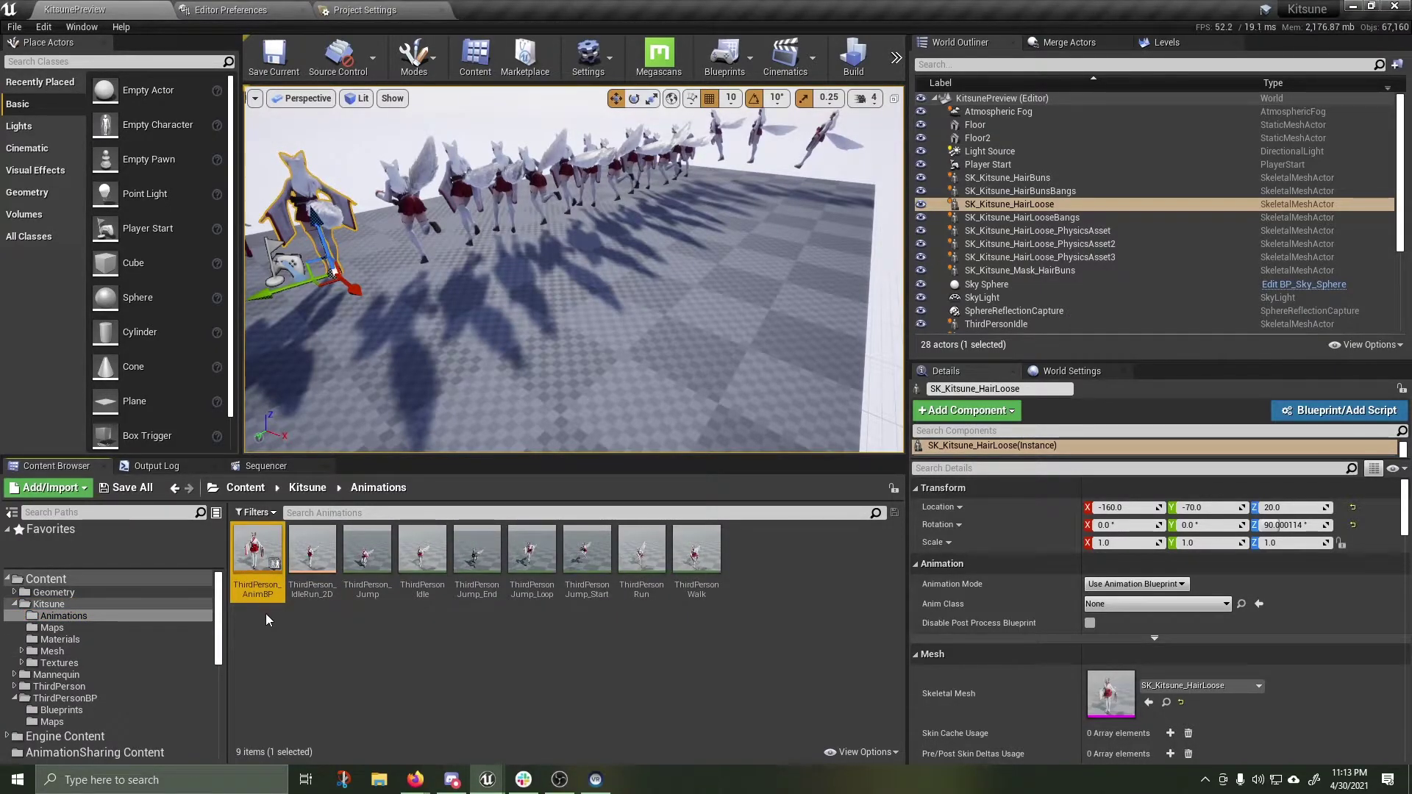
key(F2)
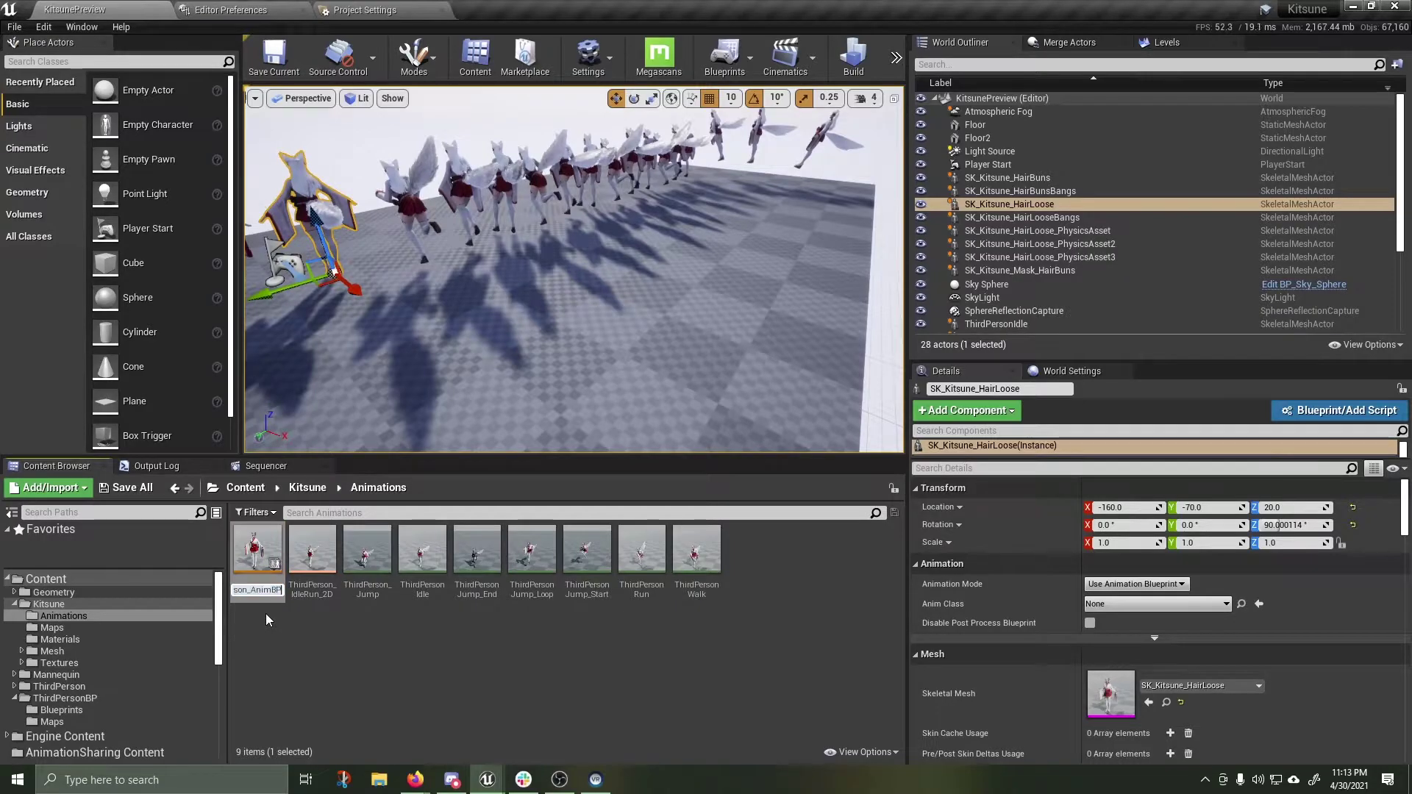
text(_K)
key(Return)
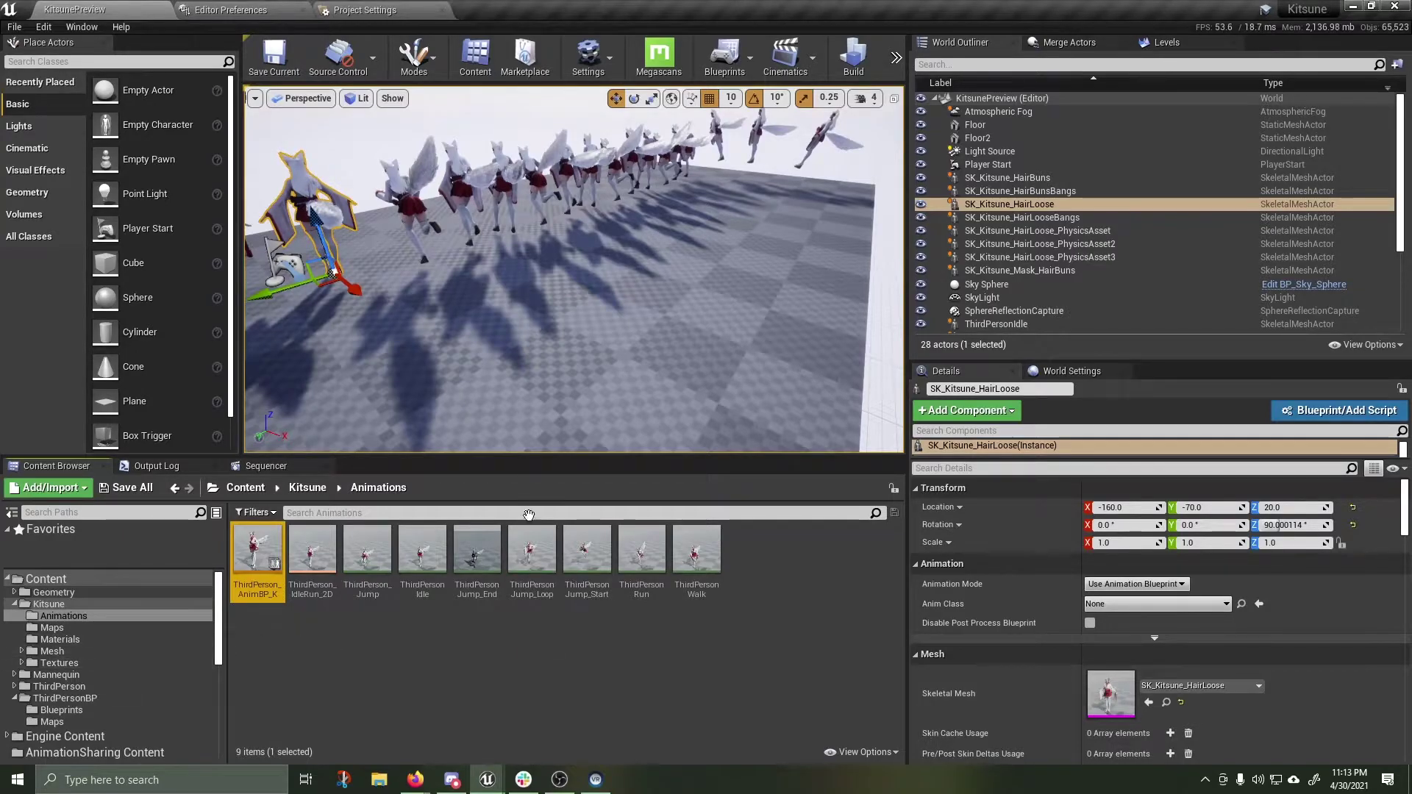
- Set the Mesh component's Anim Class in ThirdPersonCharacter1 to ThirdPerson_AnimBP_K, and compile and save the blueprint
mouse_move(487, 779)
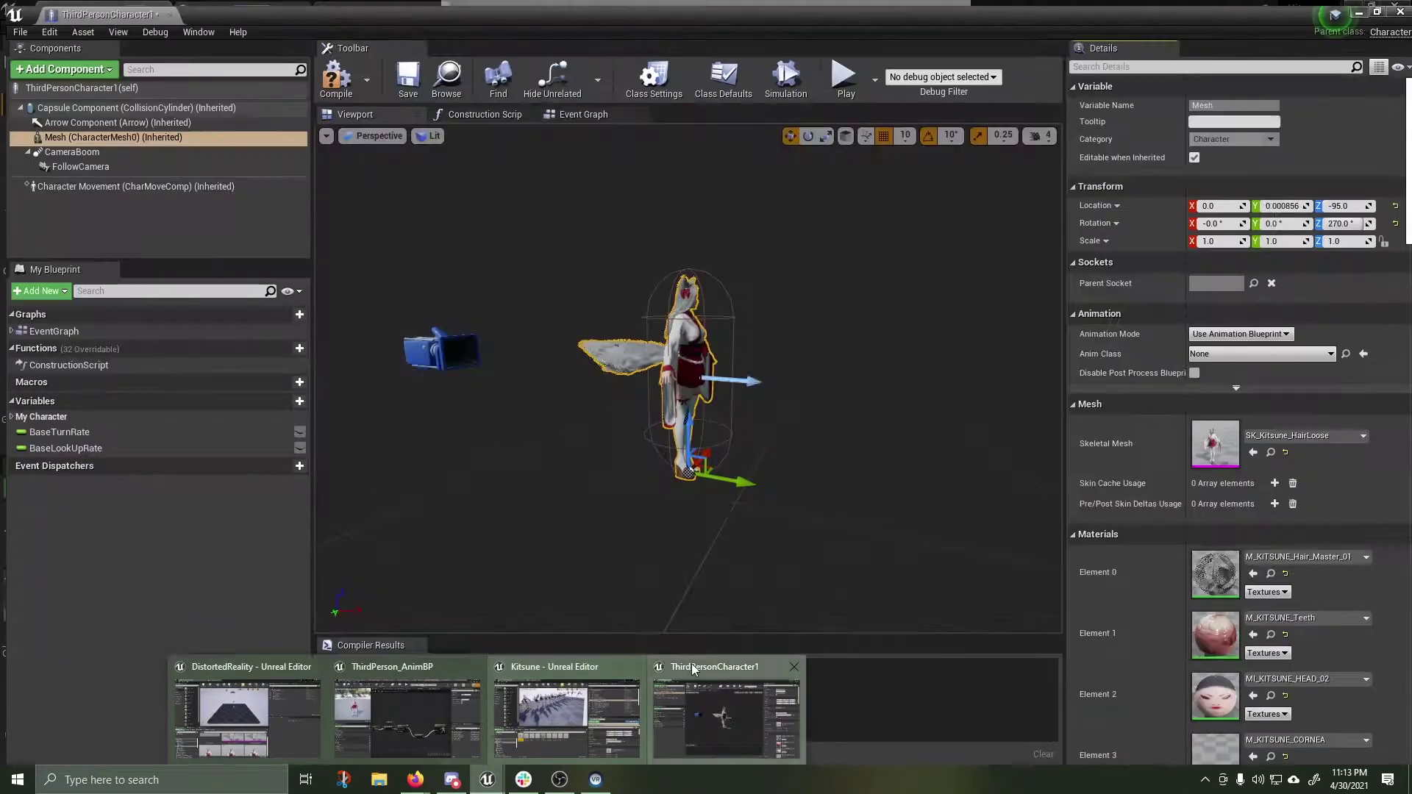
click(691, 663)
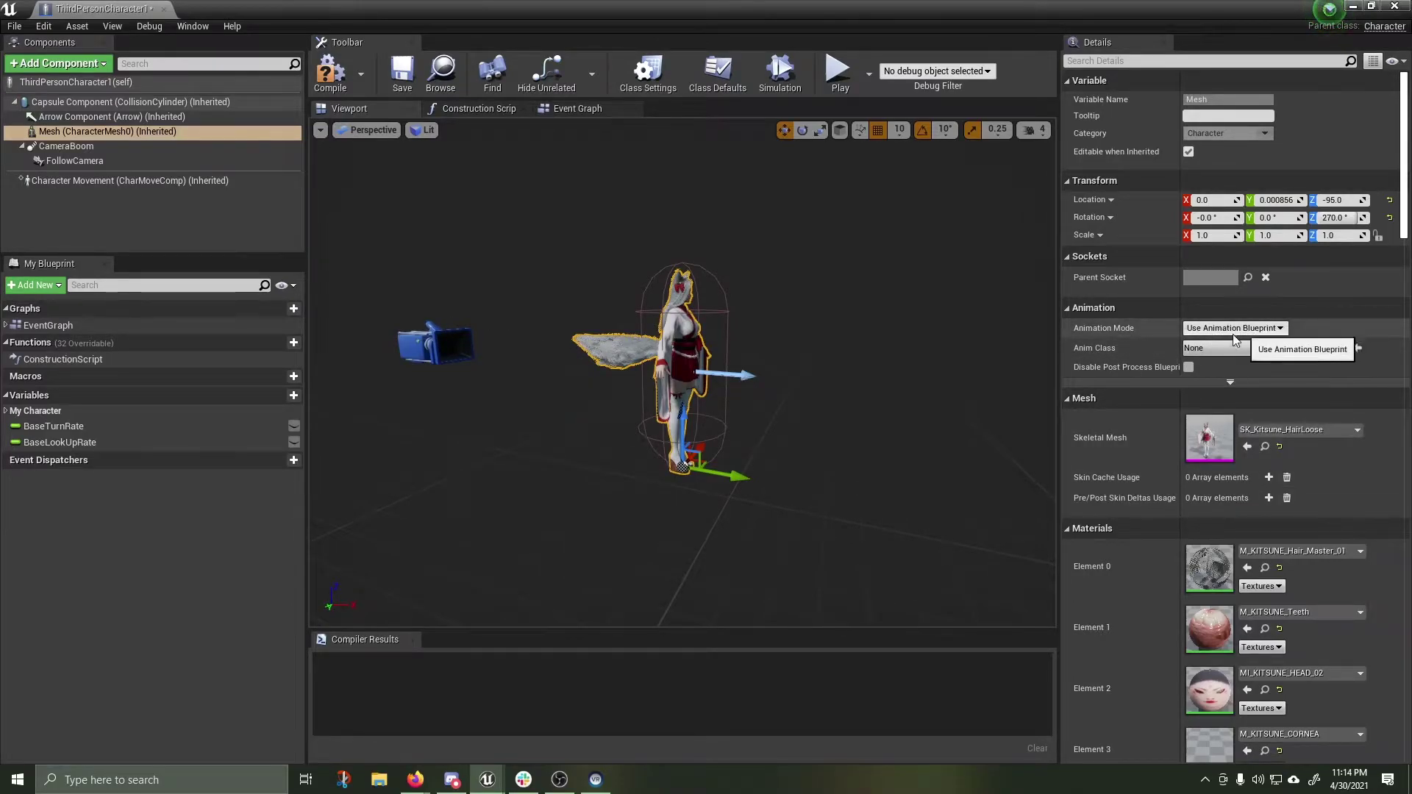
click(1326, 351)
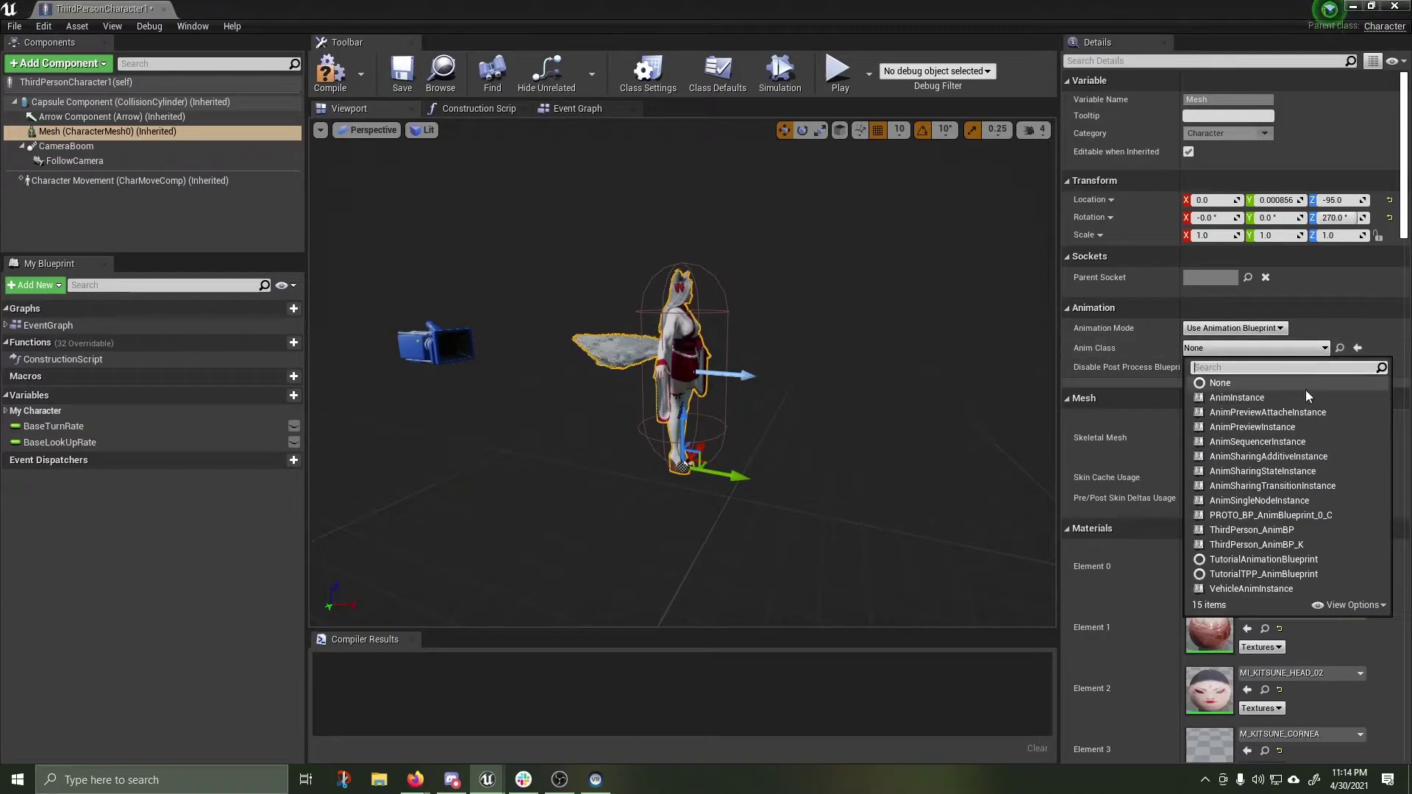
click(1291, 545)
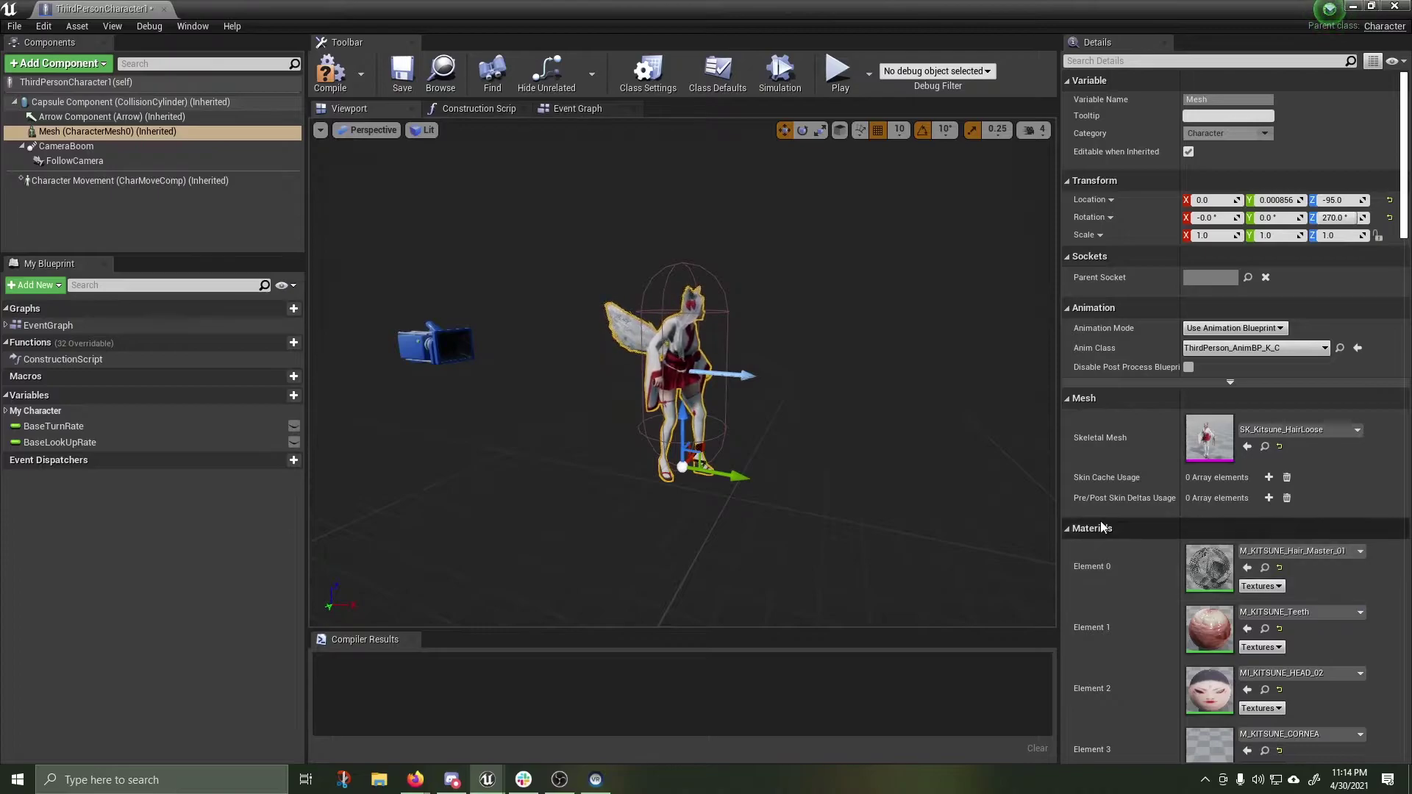
click(329, 72)
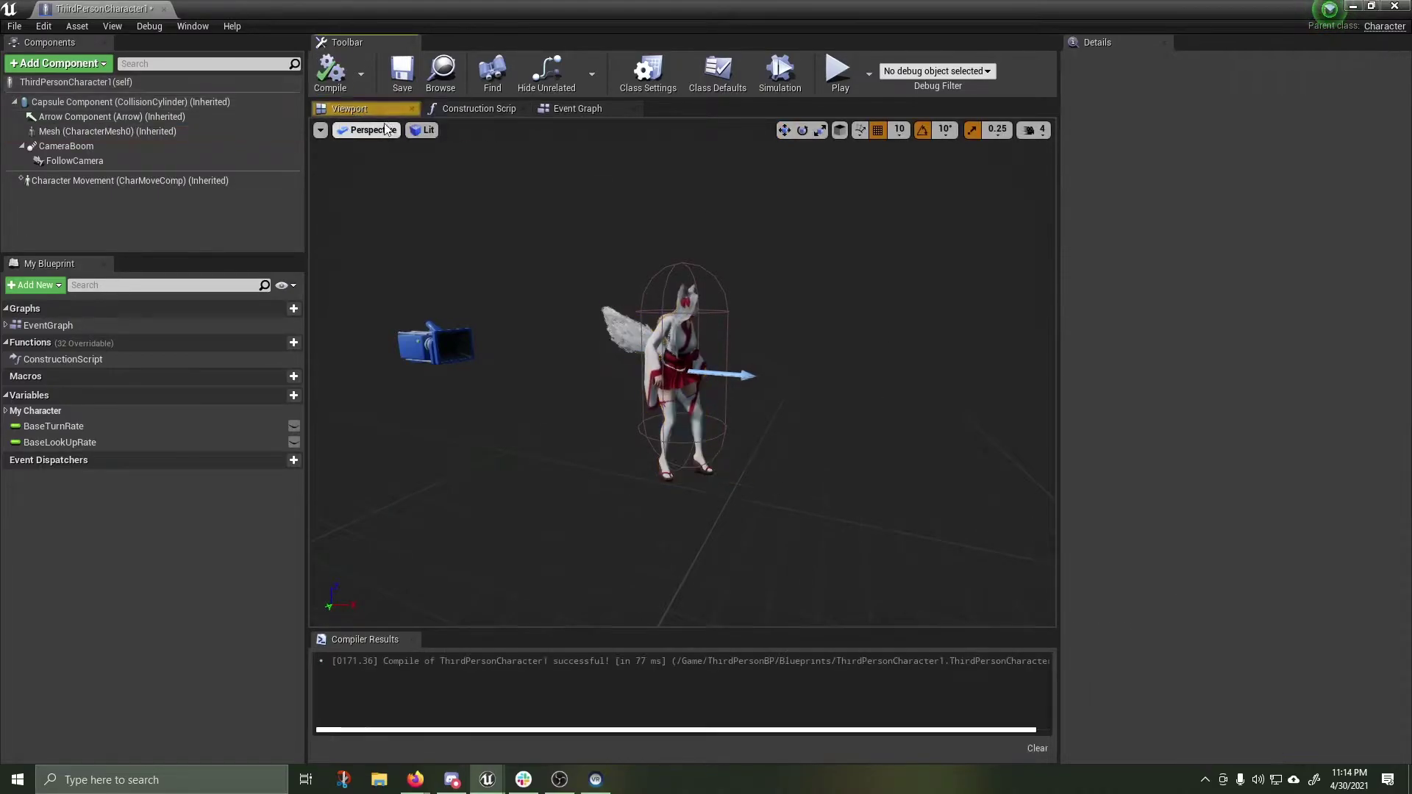
click(402, 78)
click(1361, 7)
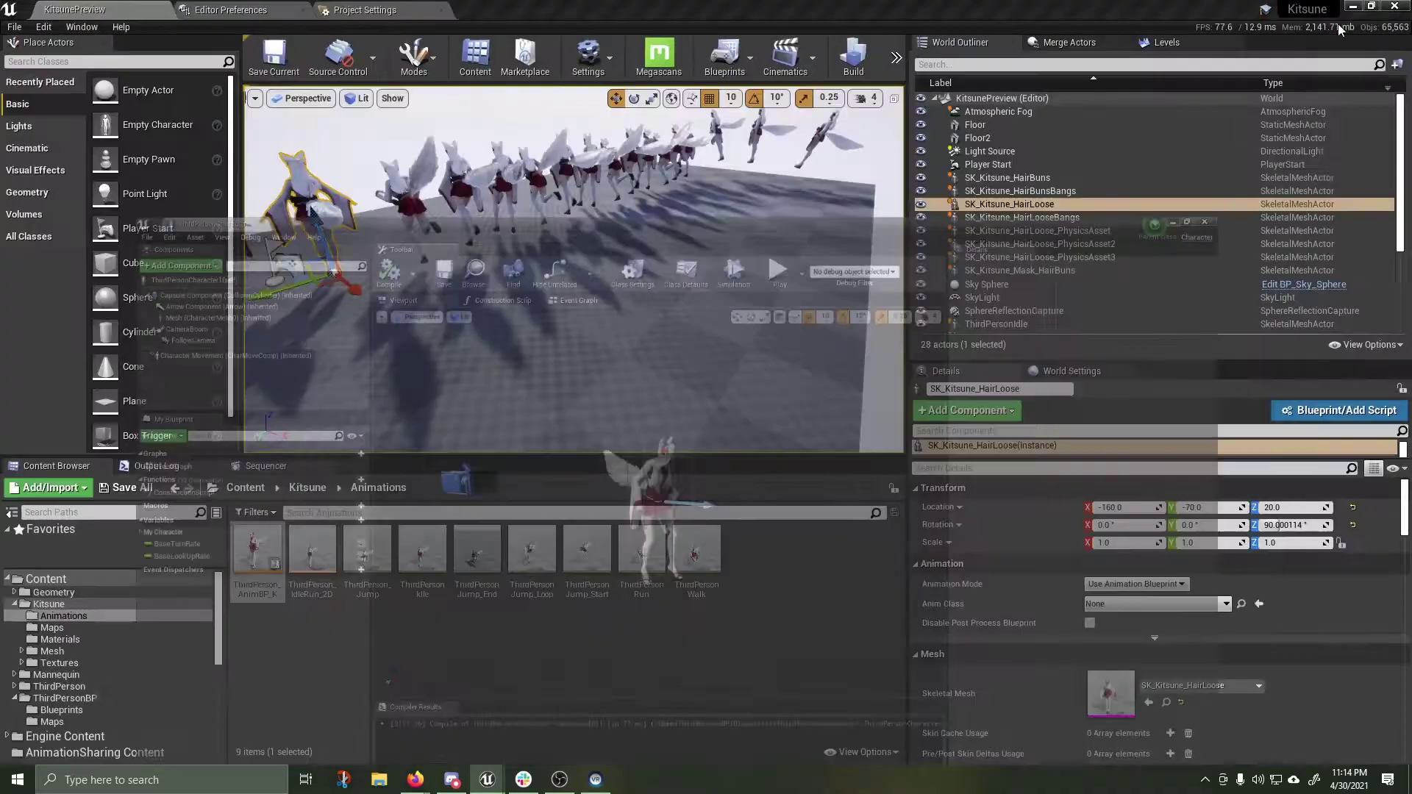
- Create a new level with the default floor and sky and briefly play-test it in the editor
click(16, 27)
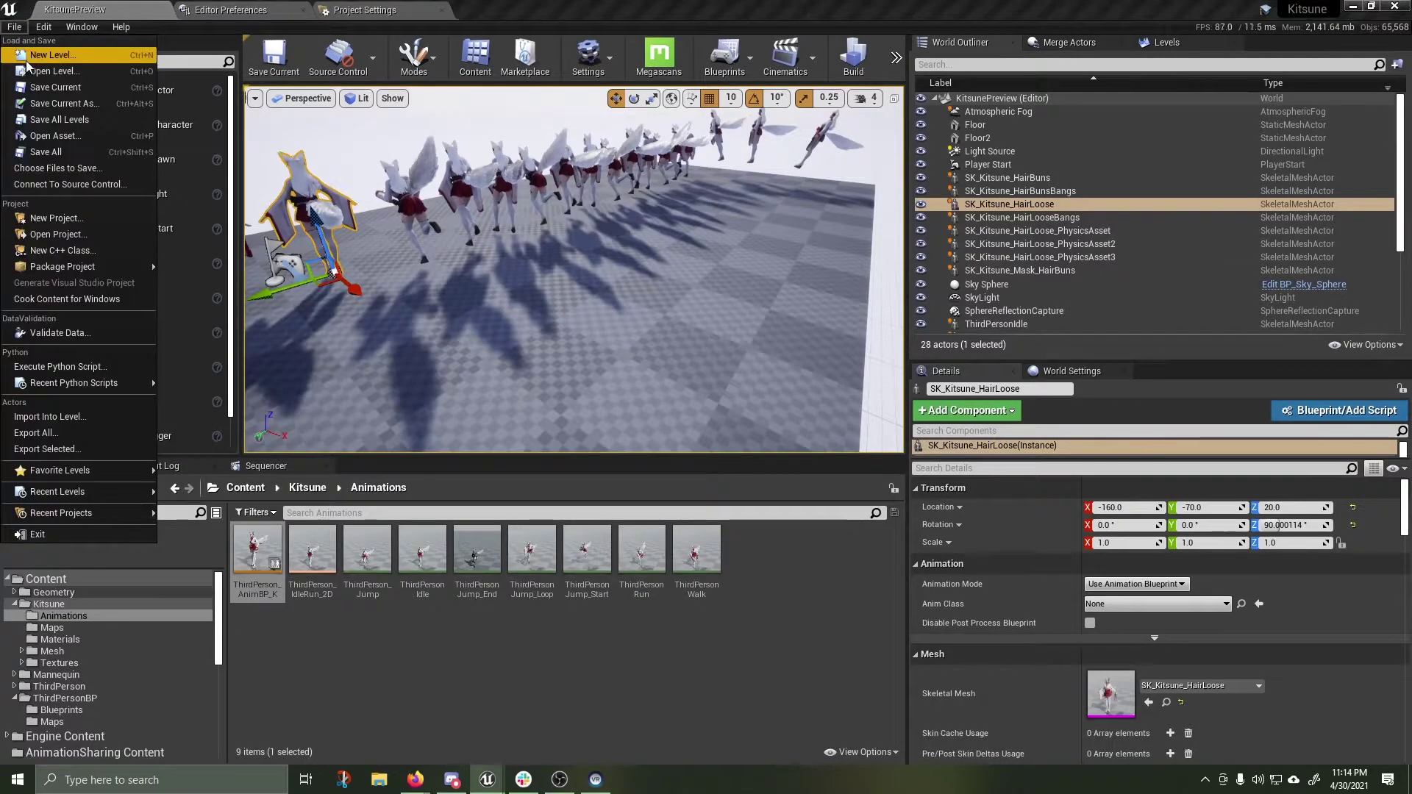
click(48, 55)
click(583, 299)
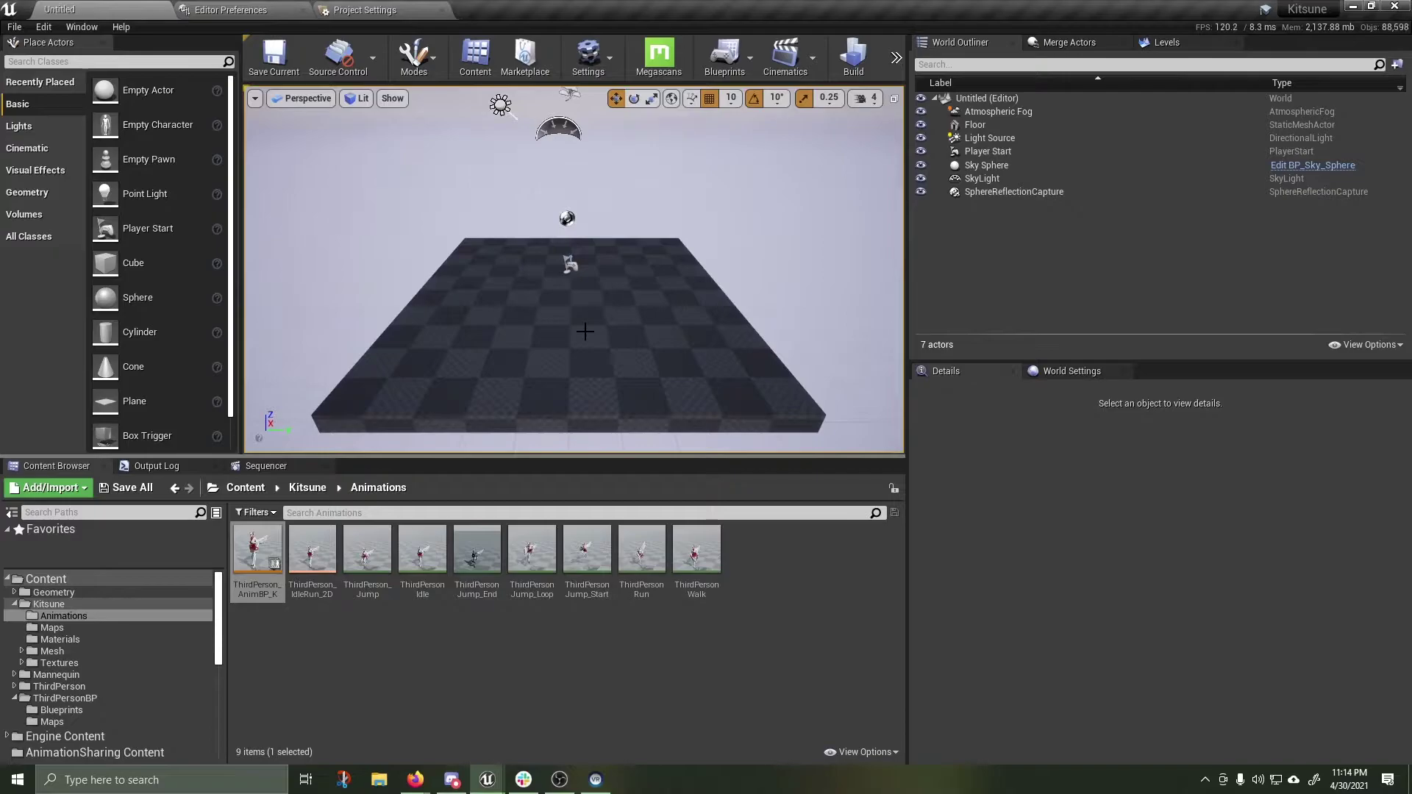
key(alt+p)
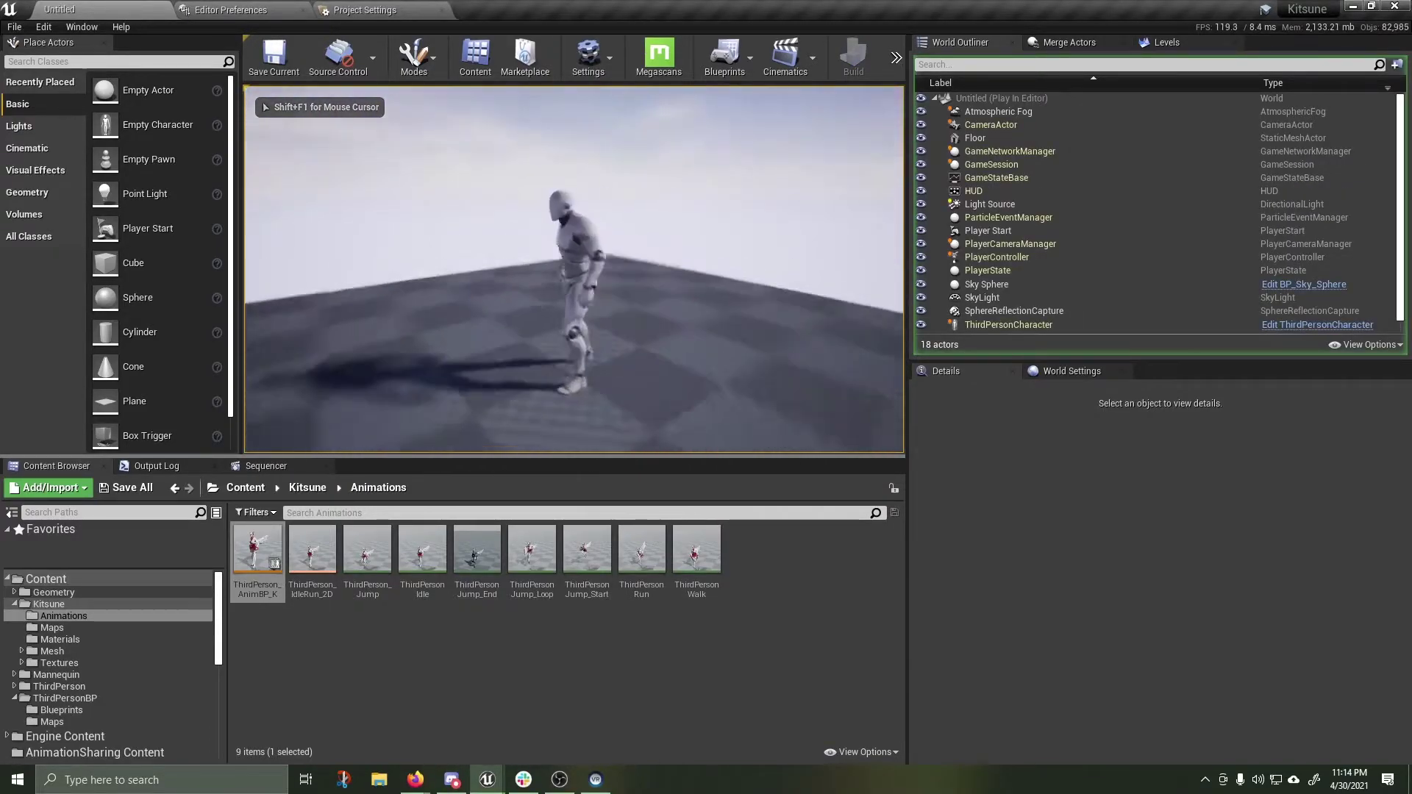
key(Escape)
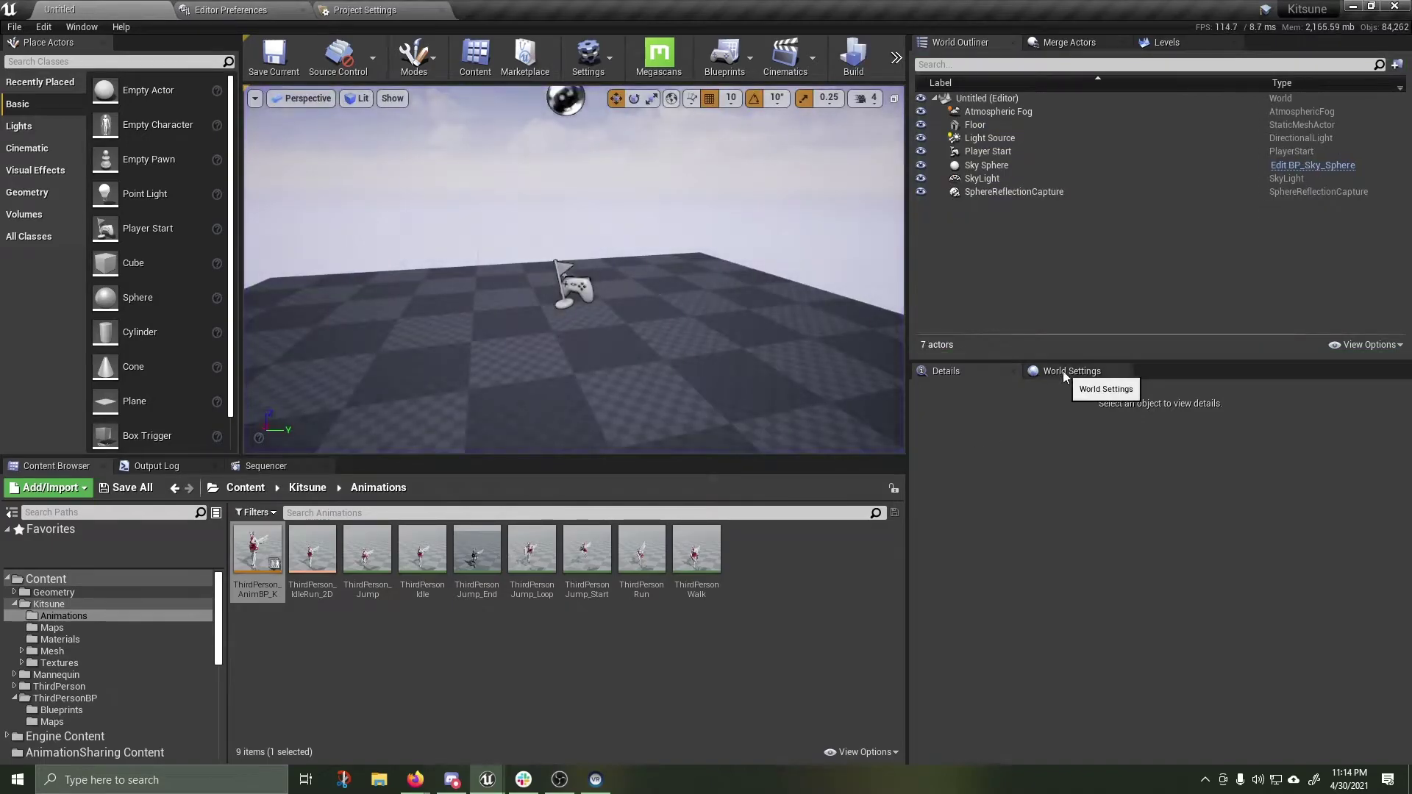
- Set the level's GameMode Override to ThirdPersonGameMode and its Default Pawn Class to ThirdPersonCharacter1
click(1062, 371)
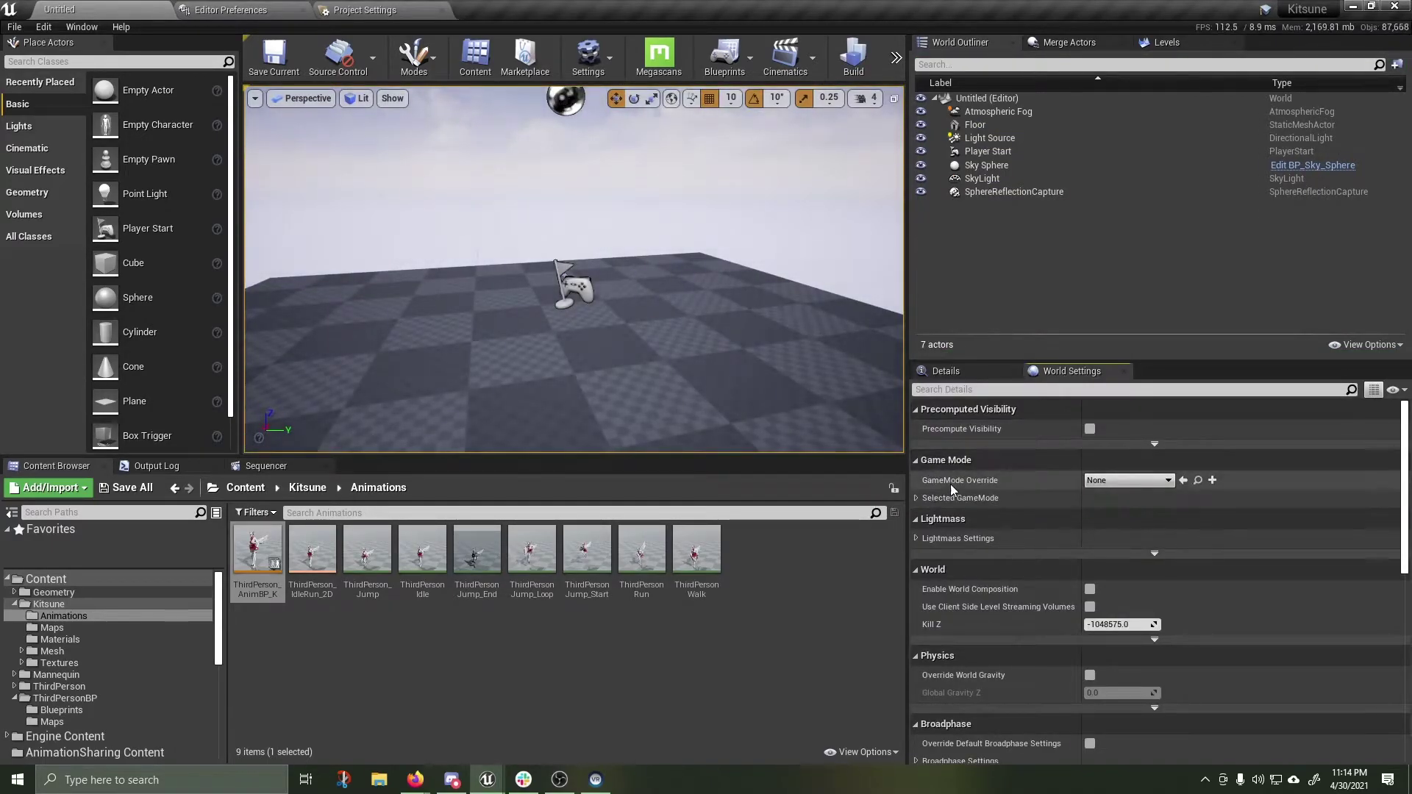
click(1168, 481)
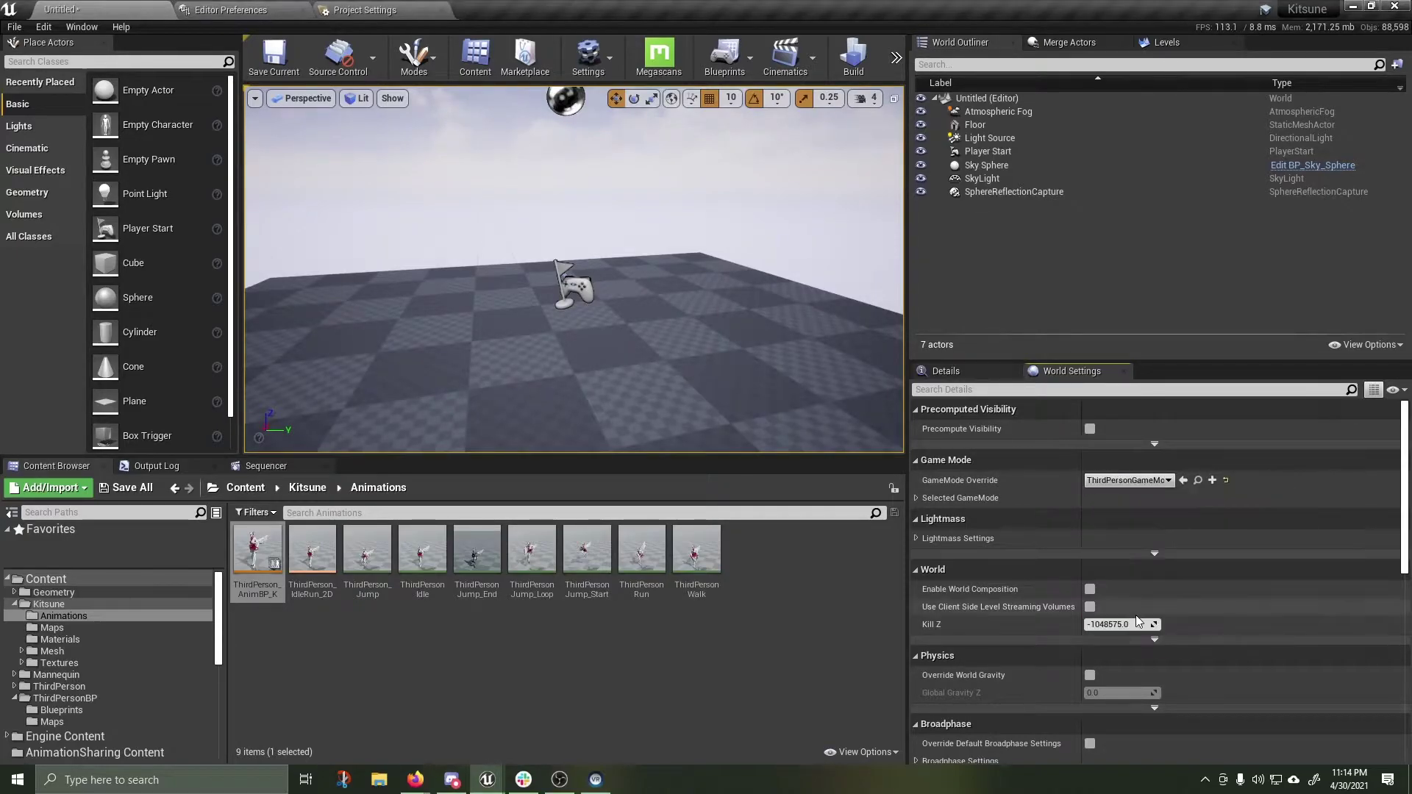
click(1135, 614)
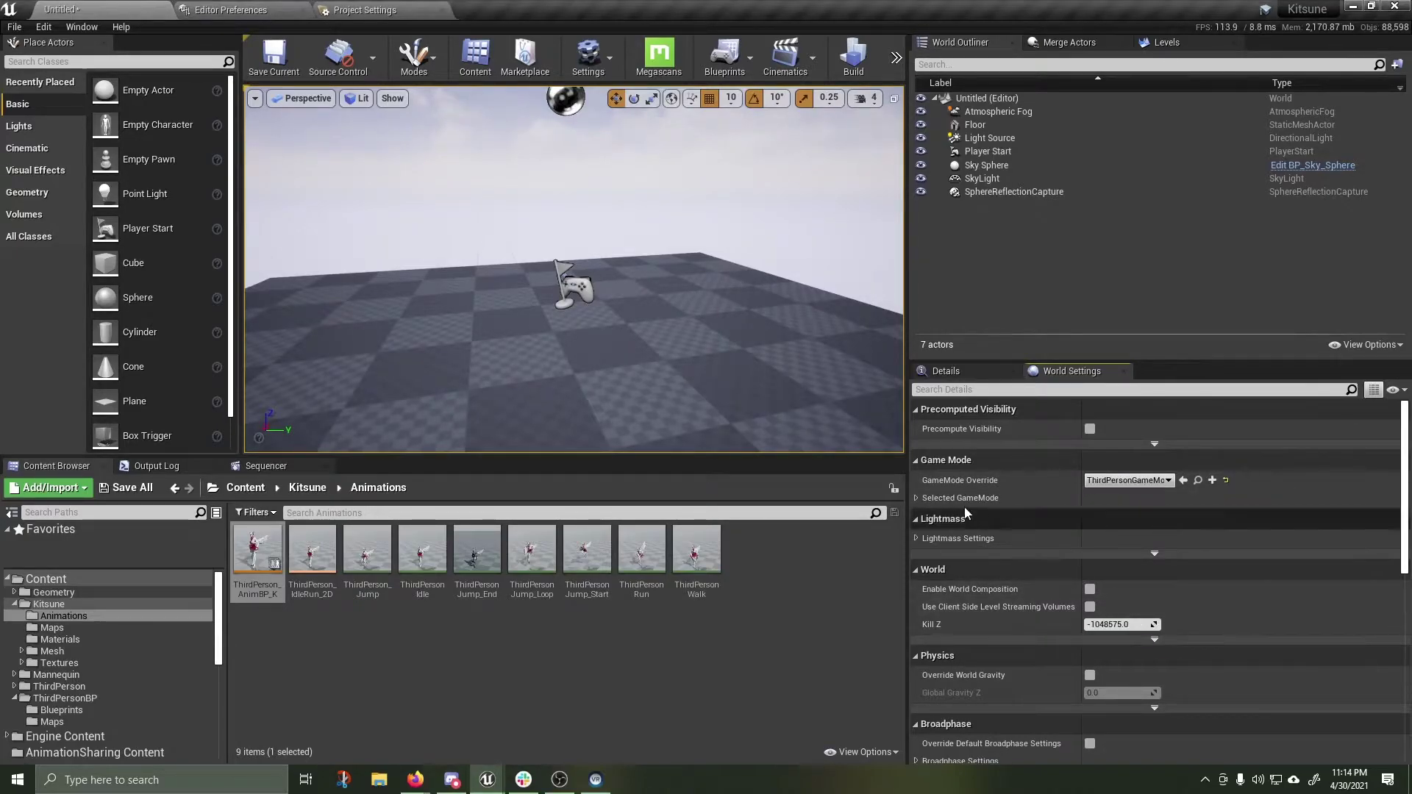
click(916, 498)
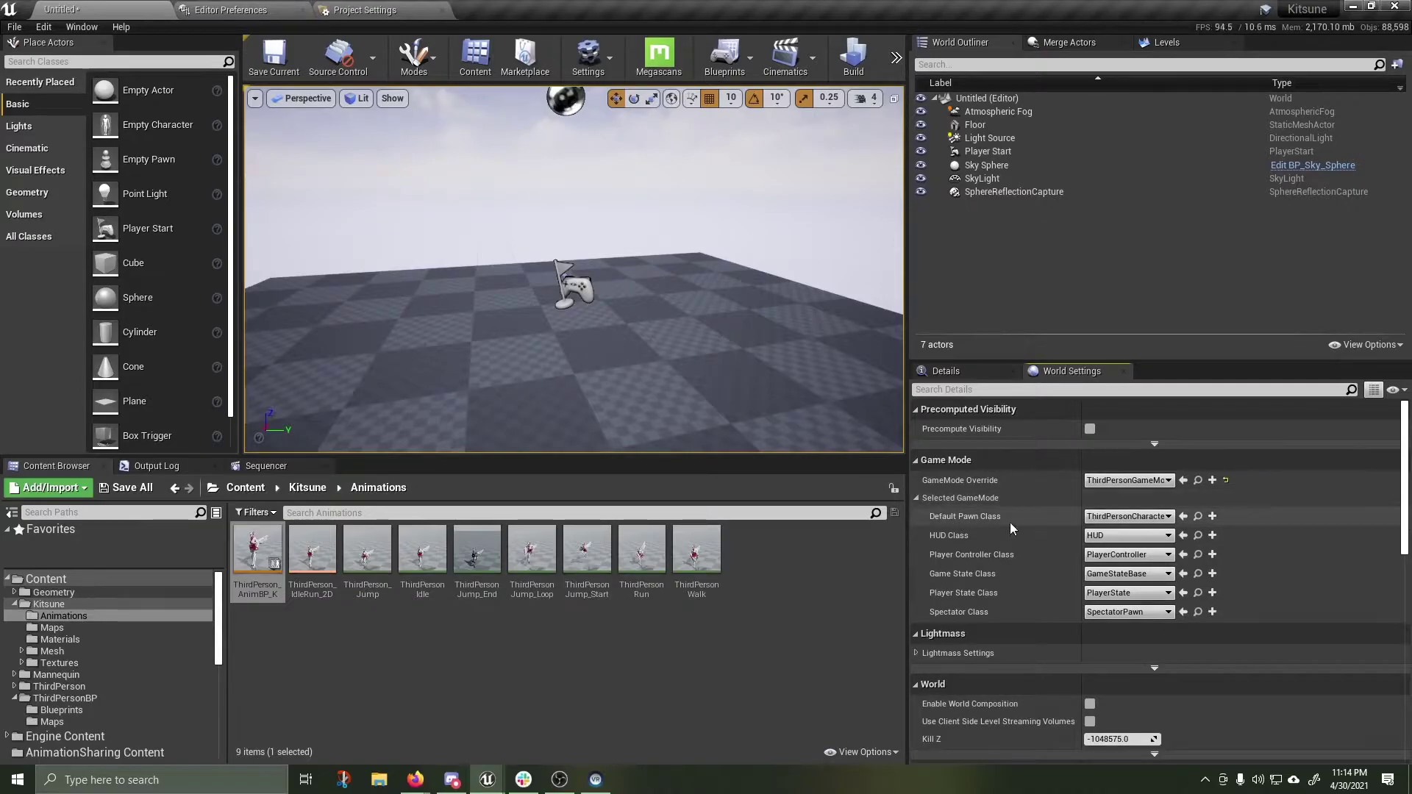
click(1132, 521)
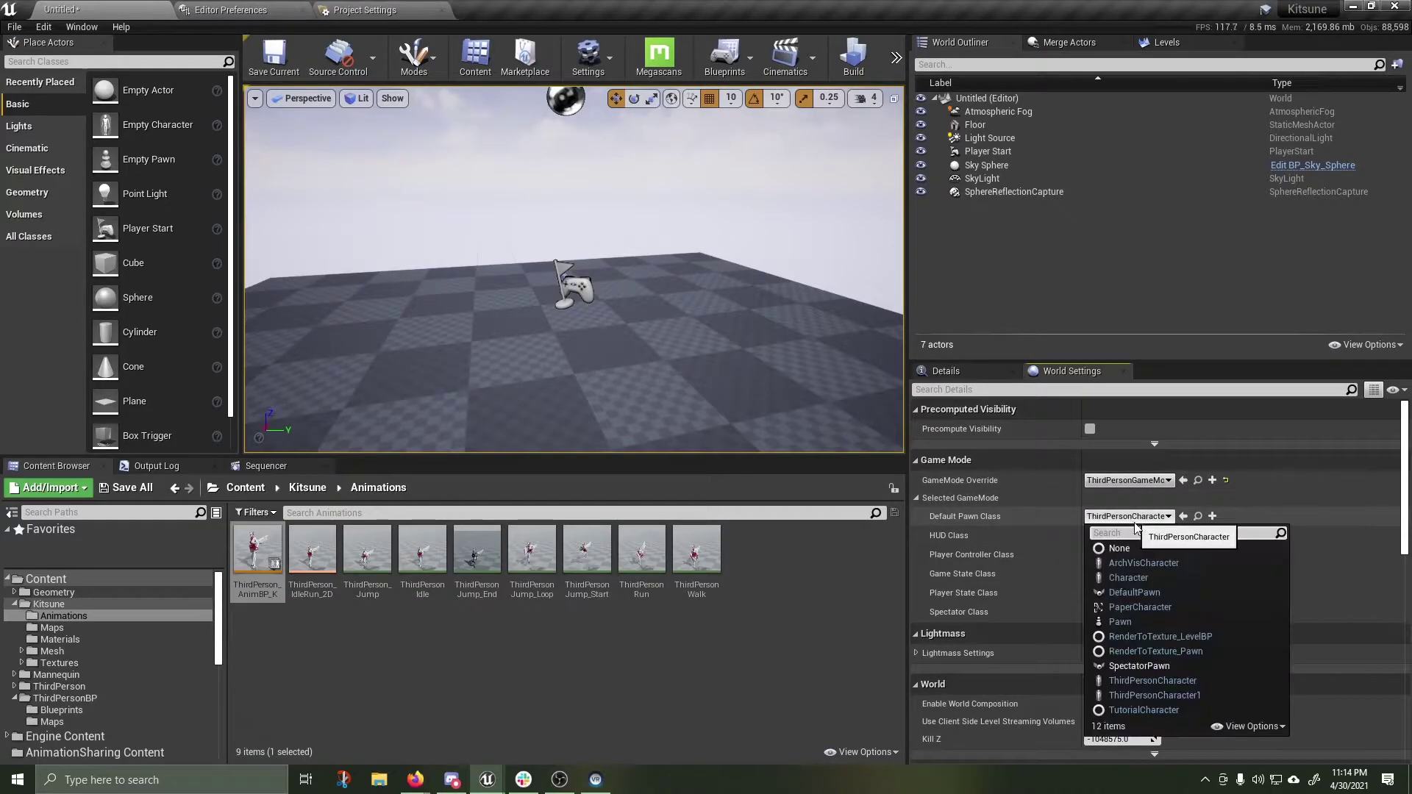
click(1154, 695)
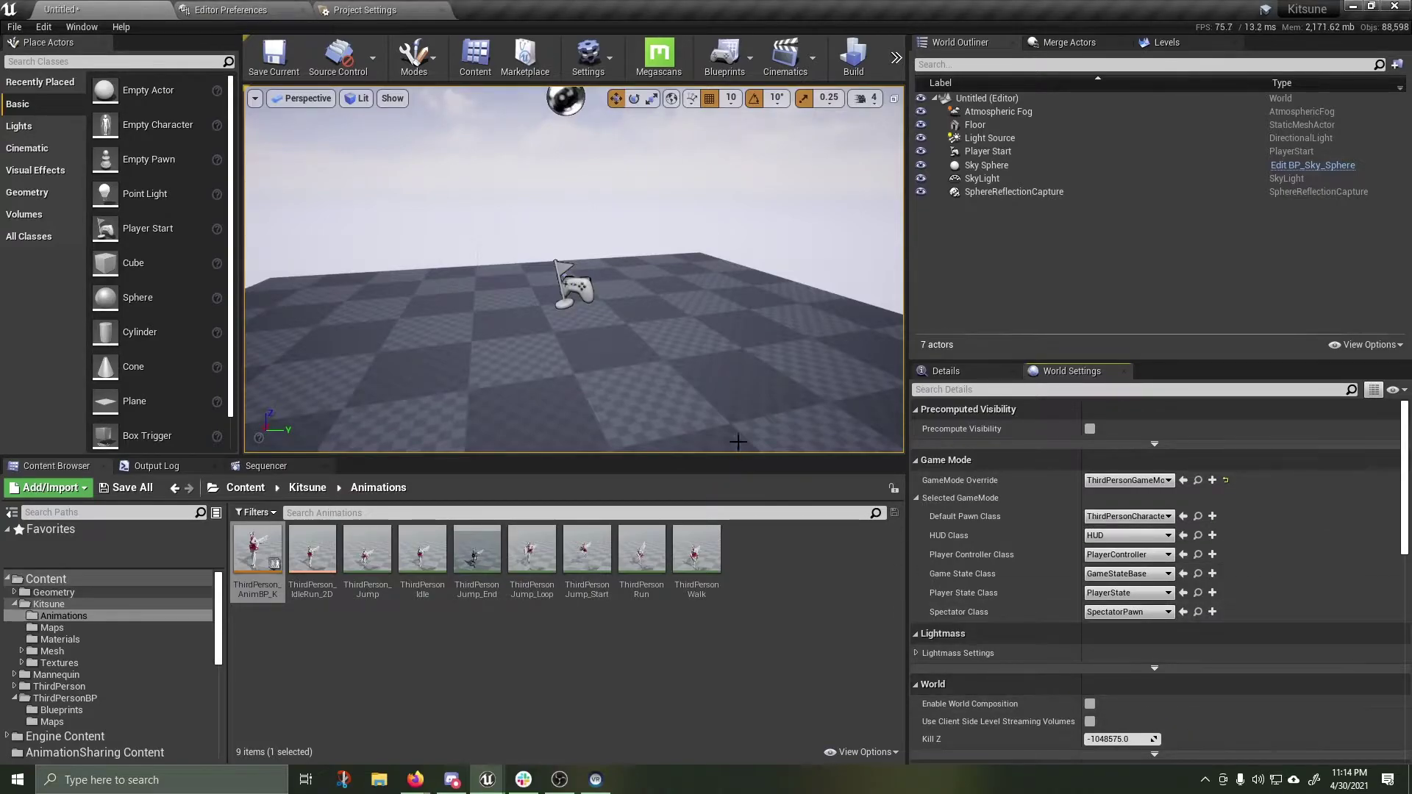
- Play-test the level by running the Kitsune character around the floor in all directions, and end the play session
key(alt+p)
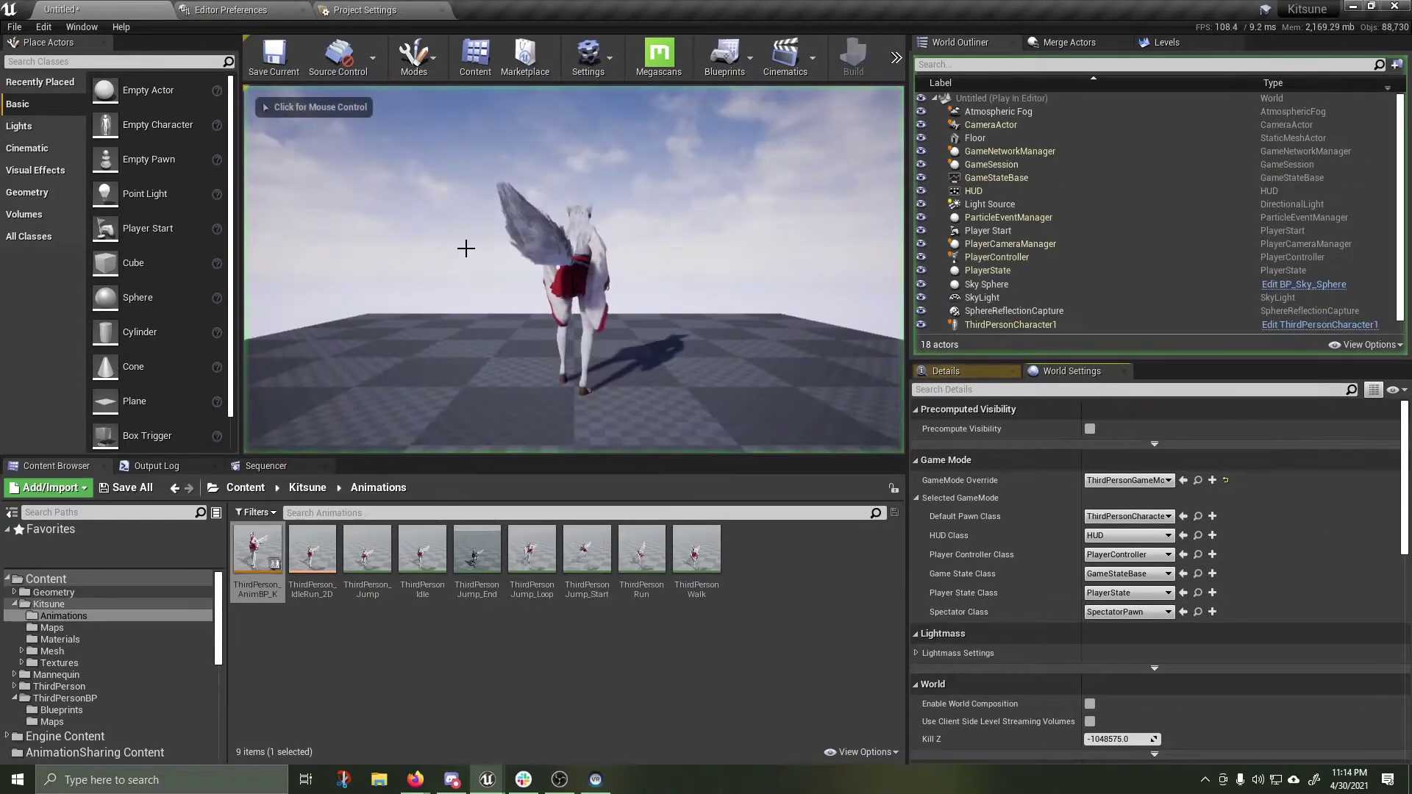
key(a)
key(d)
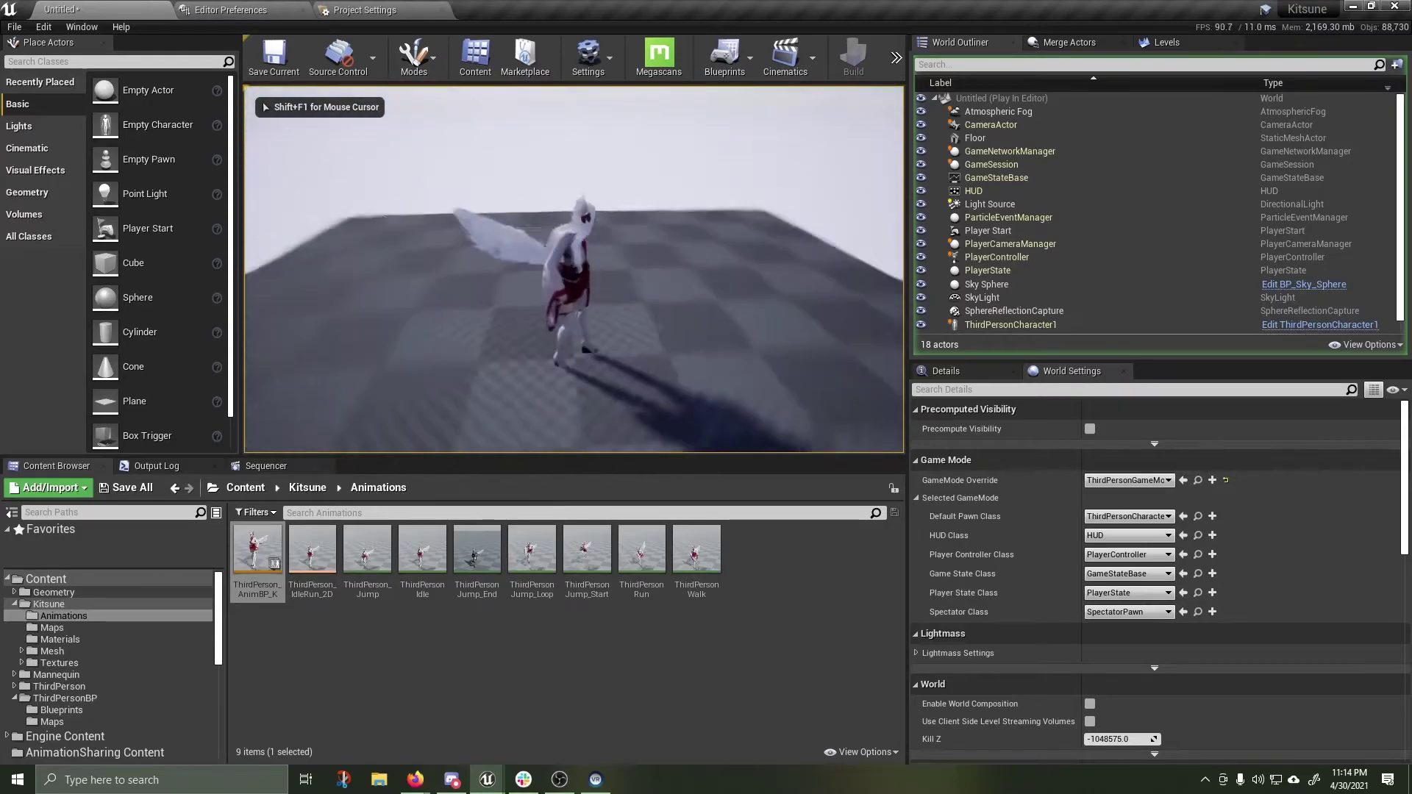
key(a)
key(d)
key(w)
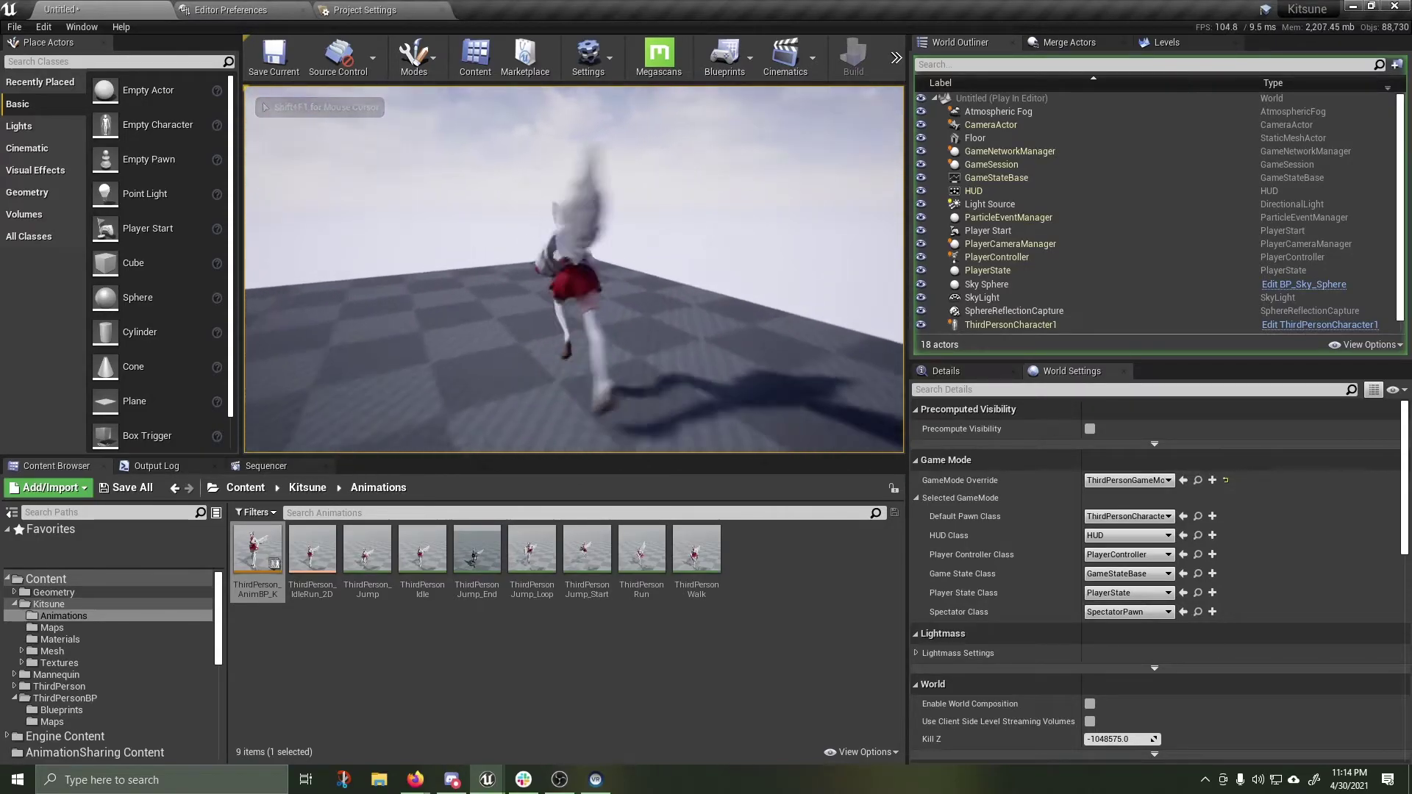
key(a)
key(s)
key(d)
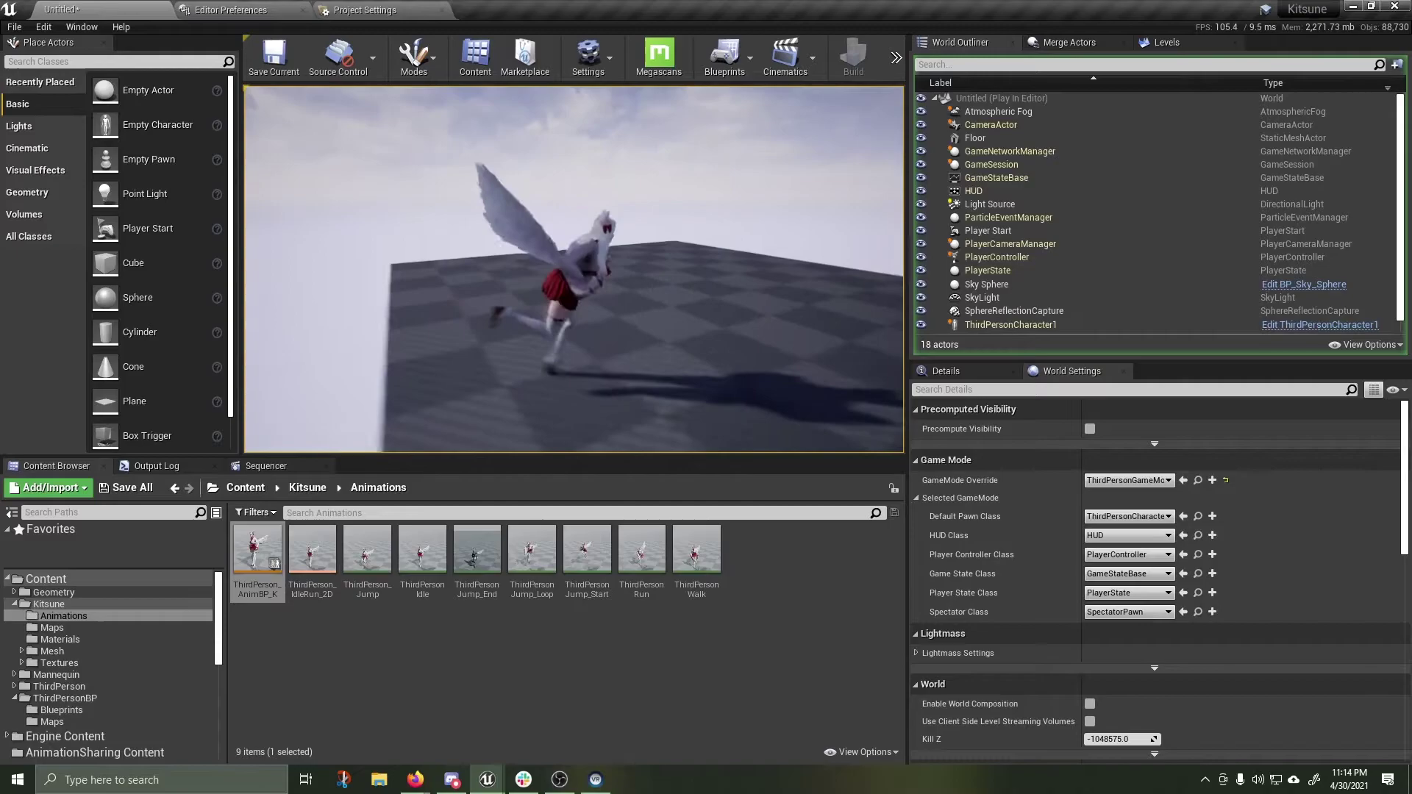
key(w)
key(a)
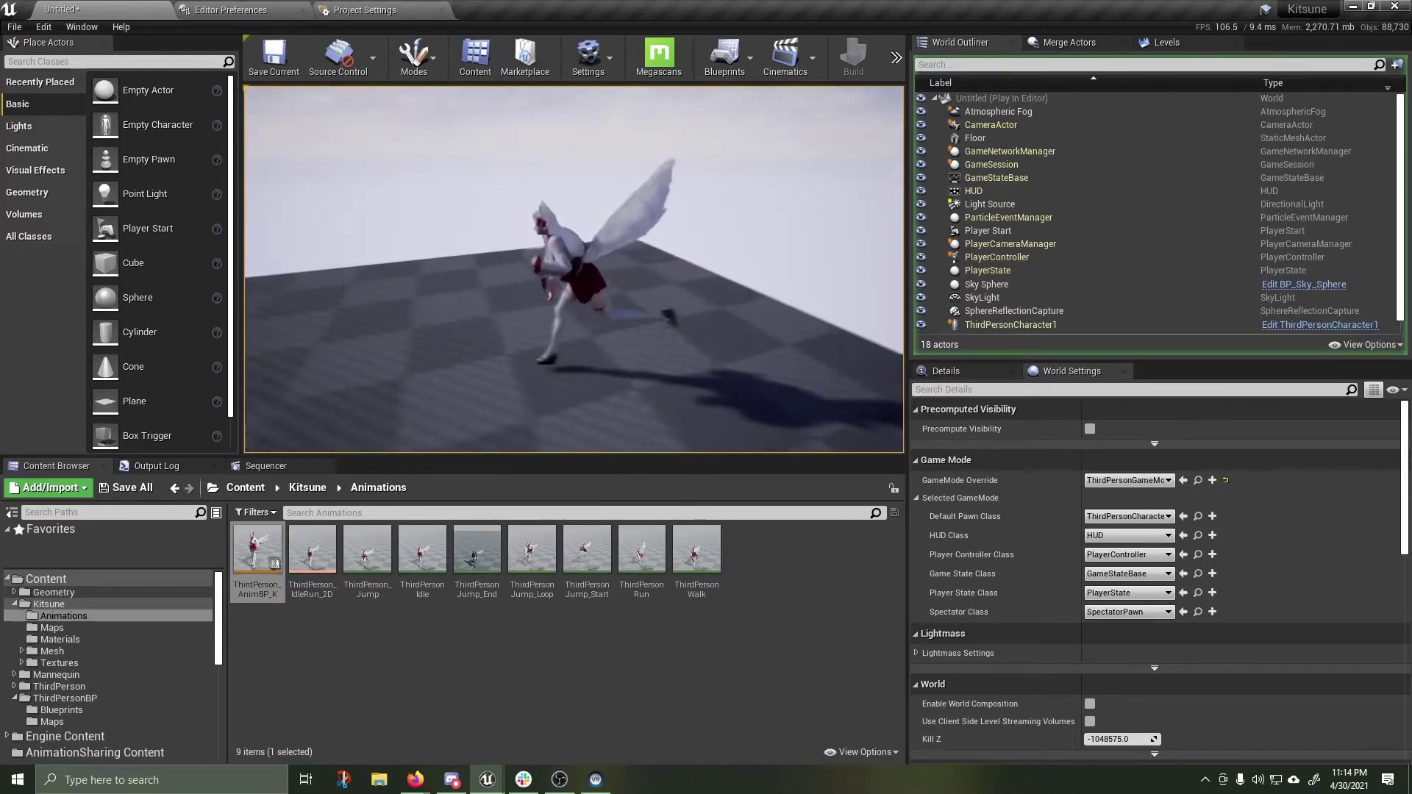
key(s)
key(d)
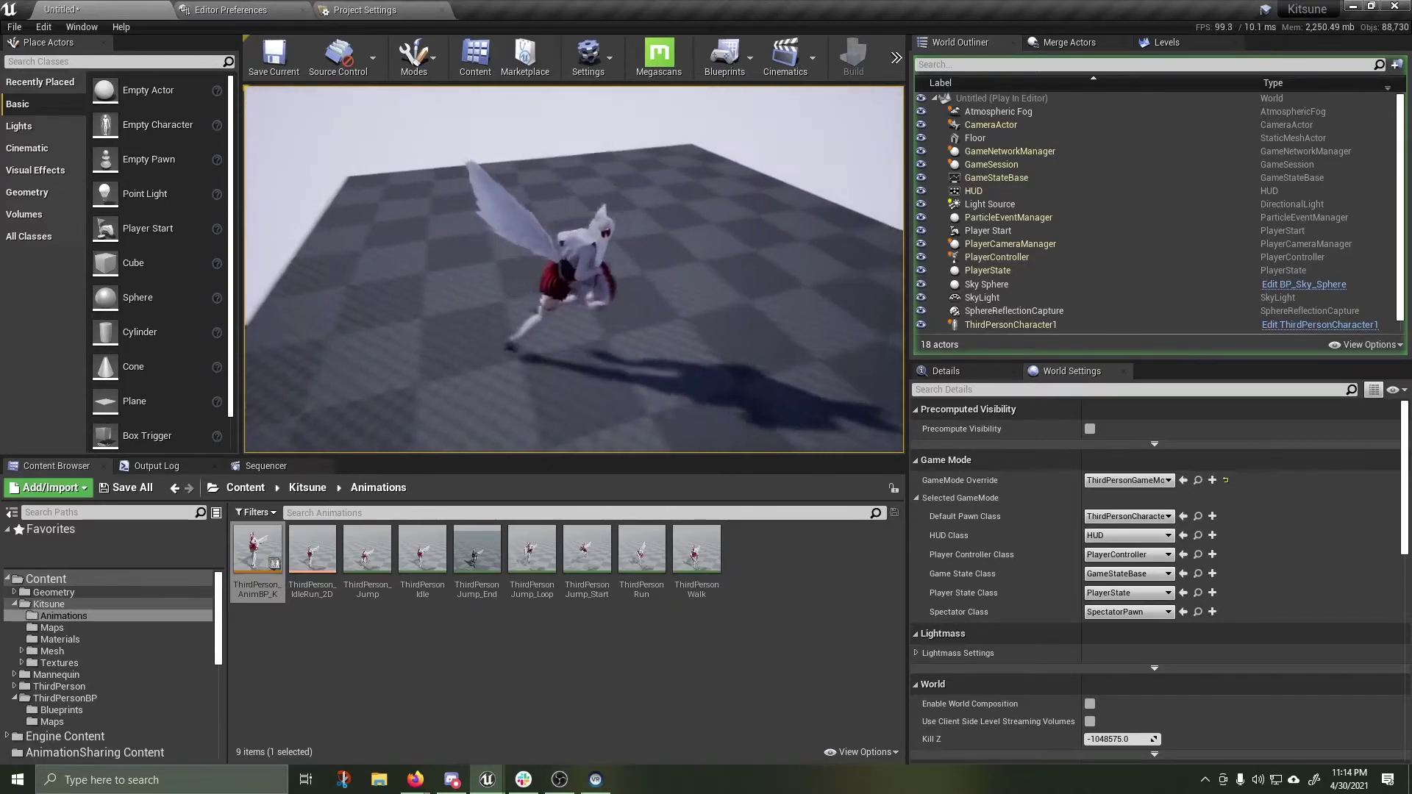
key(w)
key(a)
key(s)
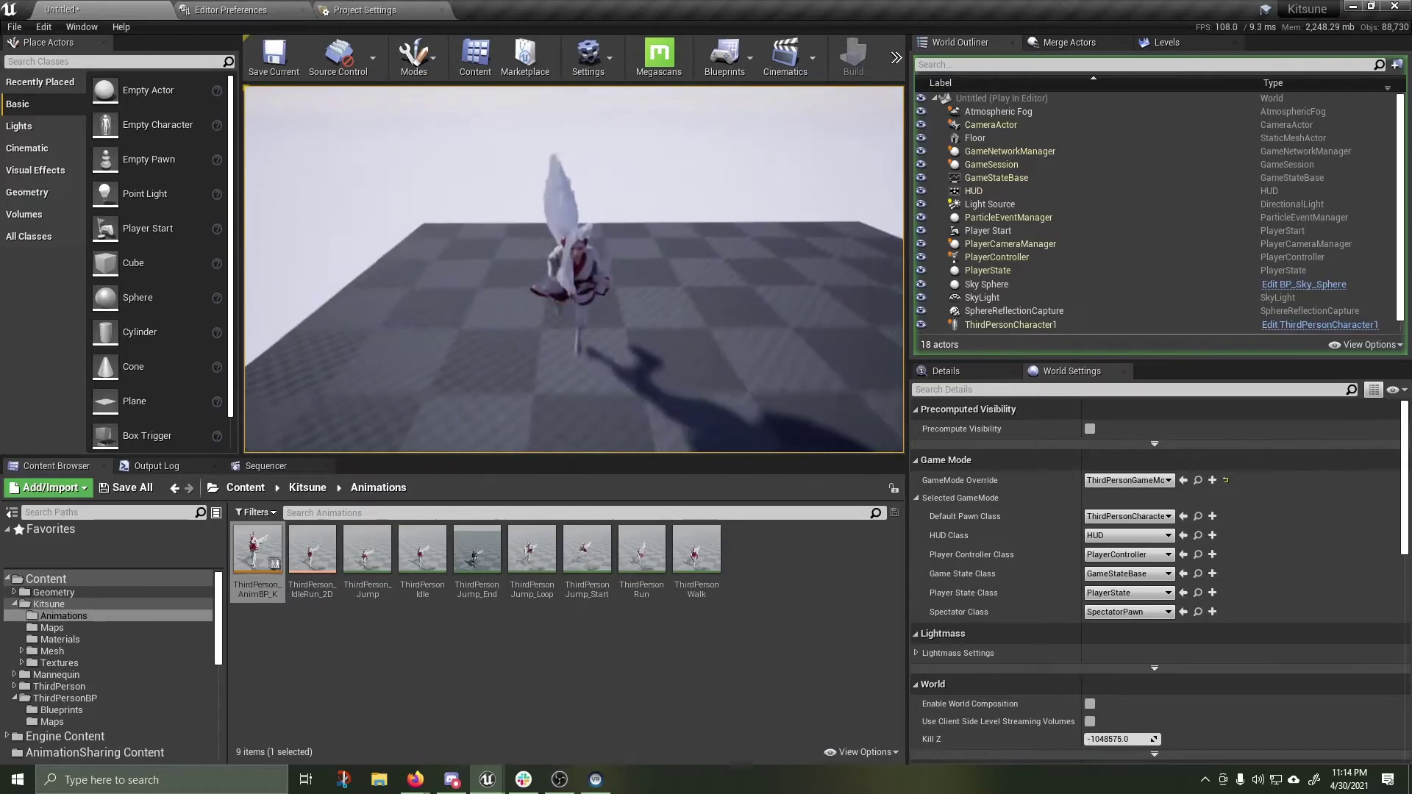
key(d)
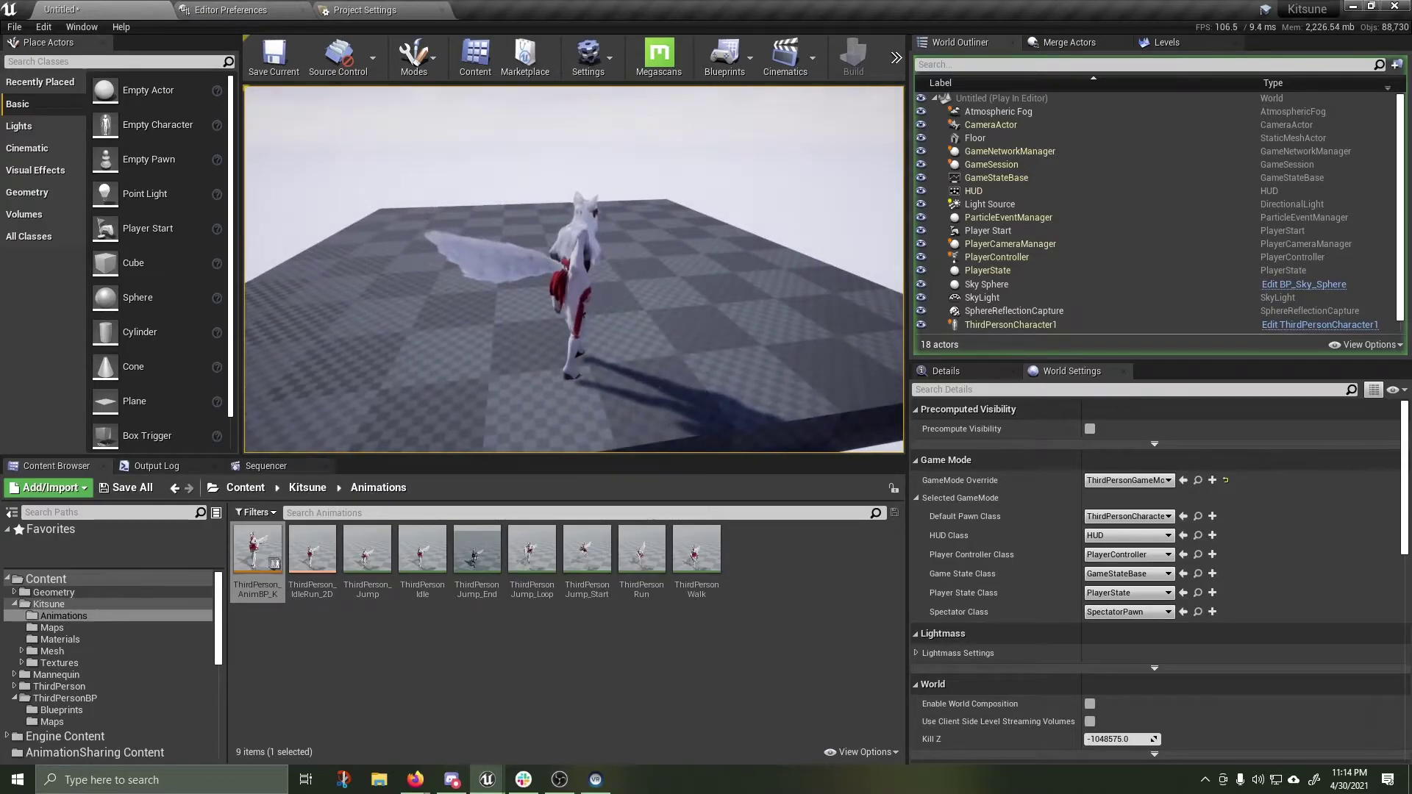
key(Escape)
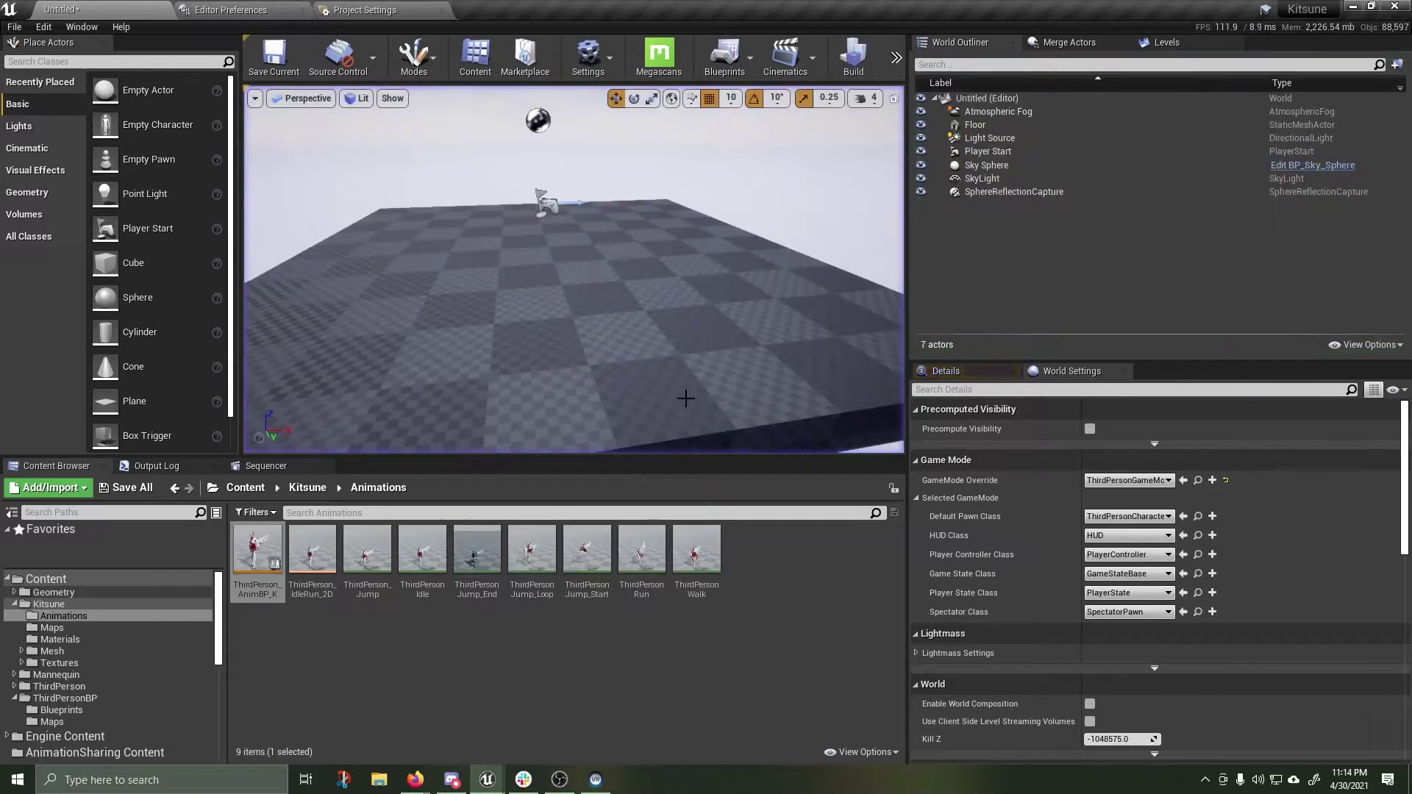
- Open the ThirdPerson_AnimBP_K animation blueprint, look over its event graph and jump rules, and bring up its AnimGraph
double_click(259, 548)
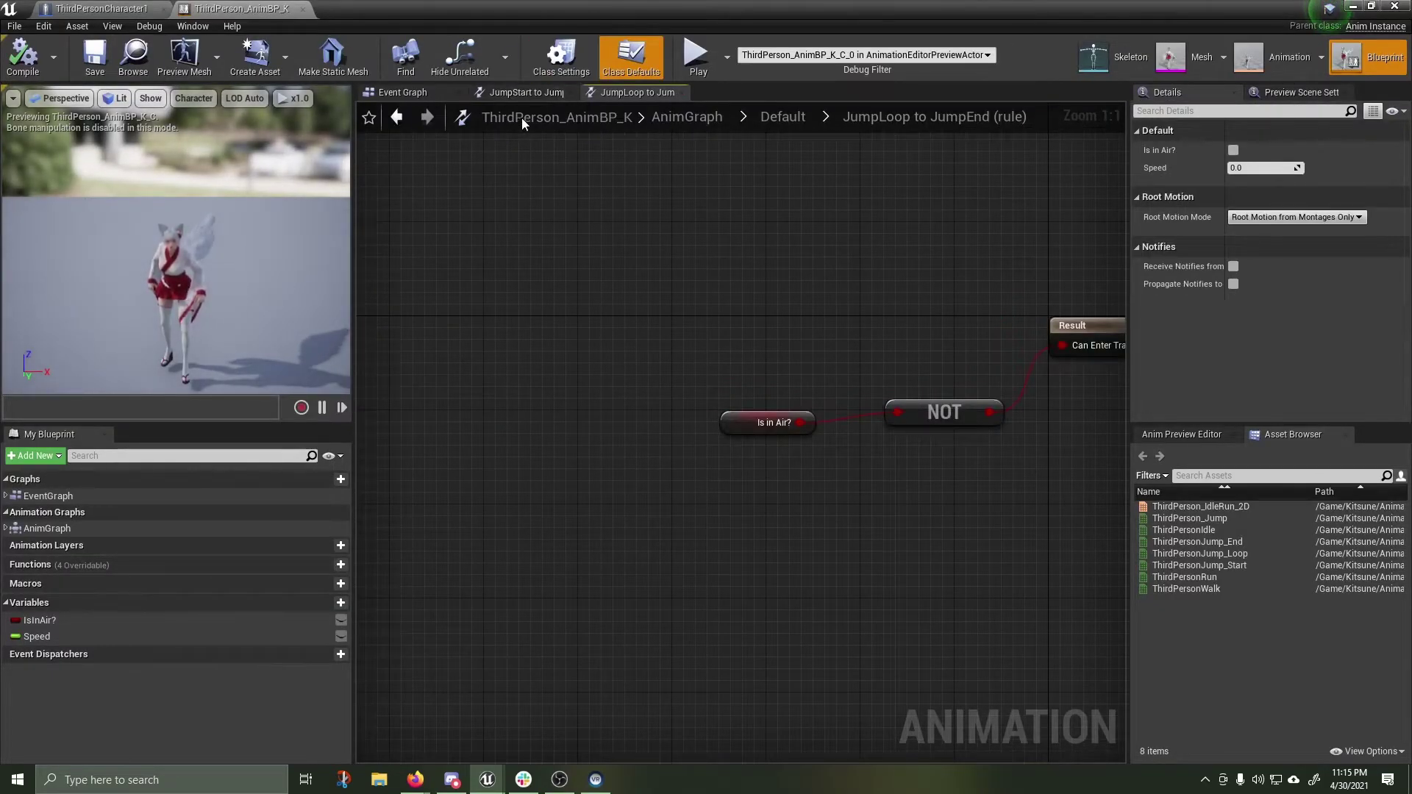
click(444, 91)
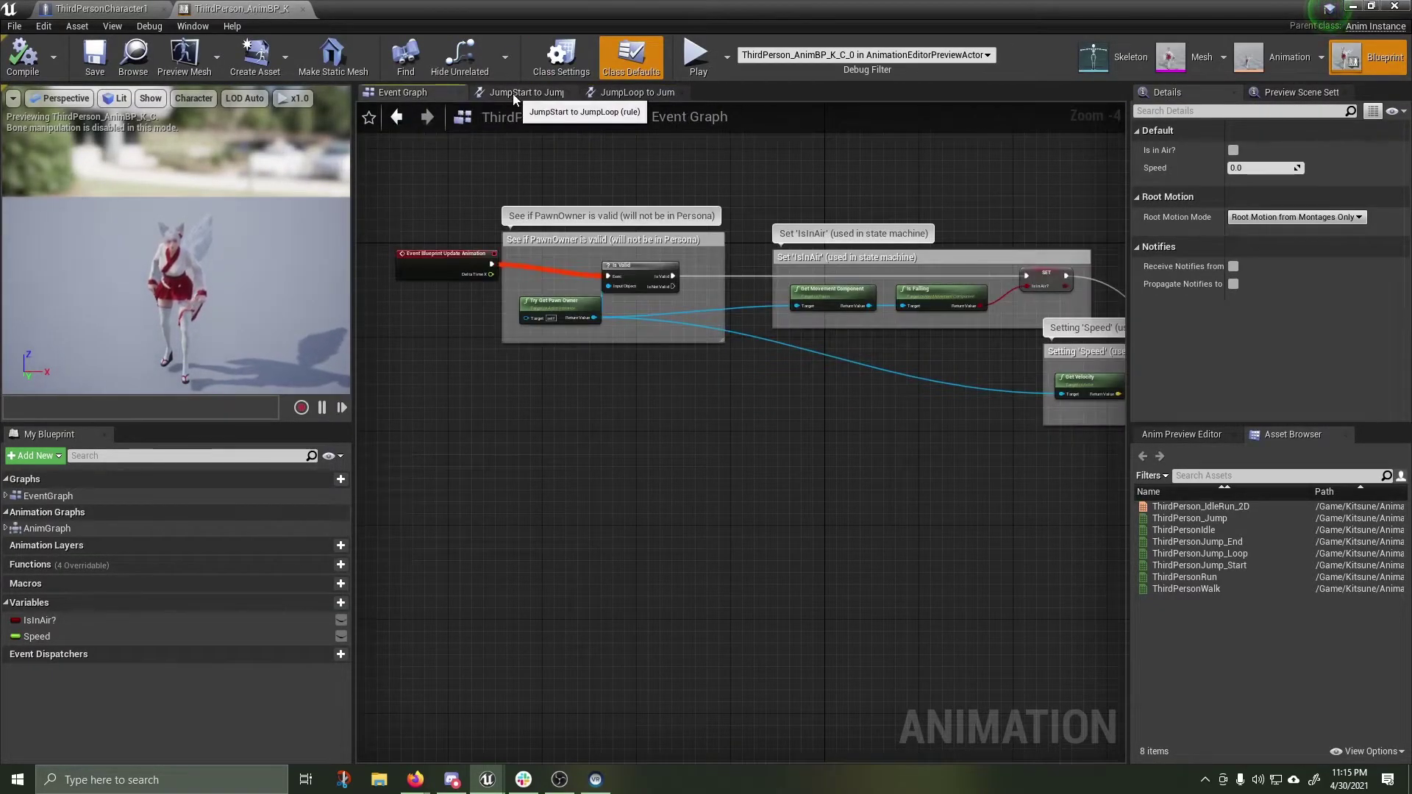
click(513, 95)
click(620, 91)
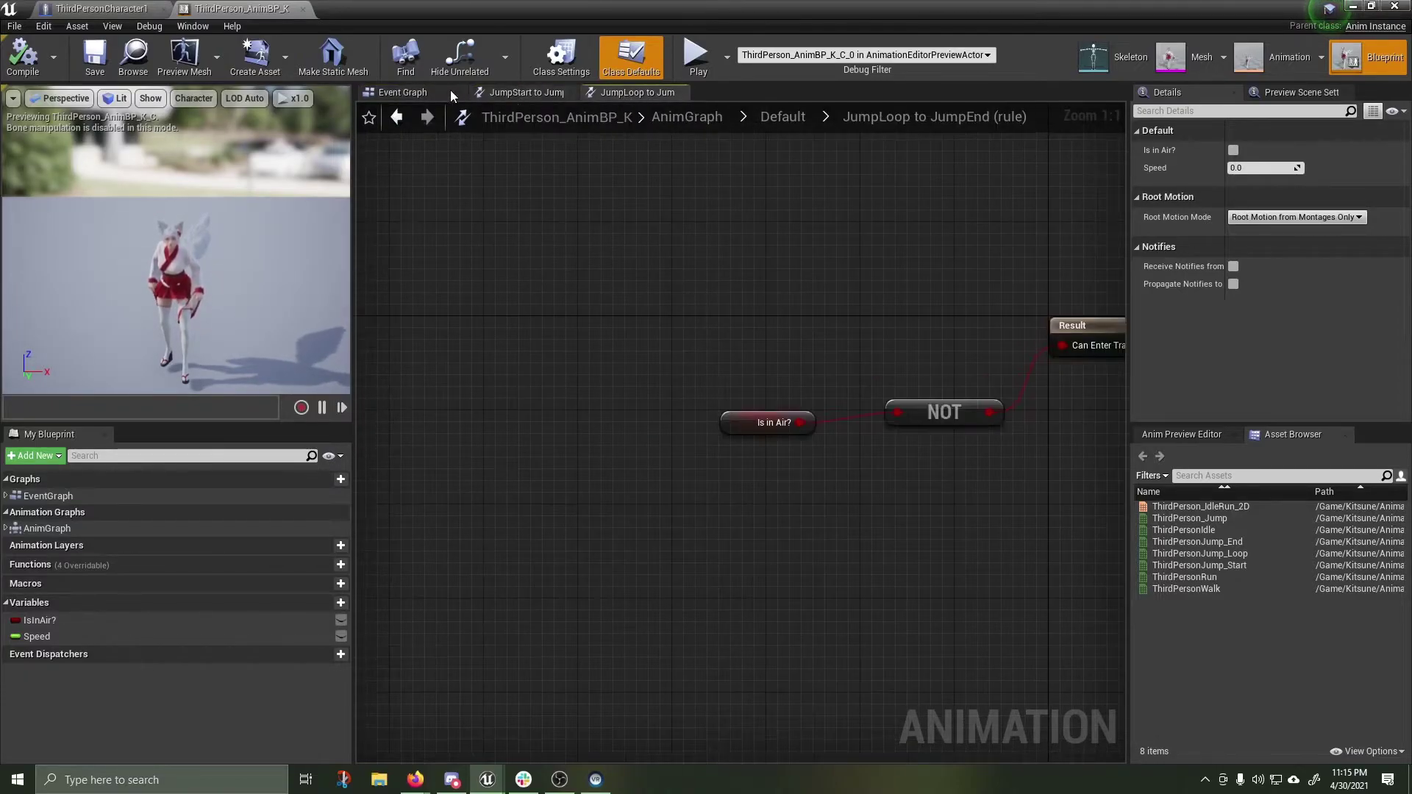
click(418, 94)
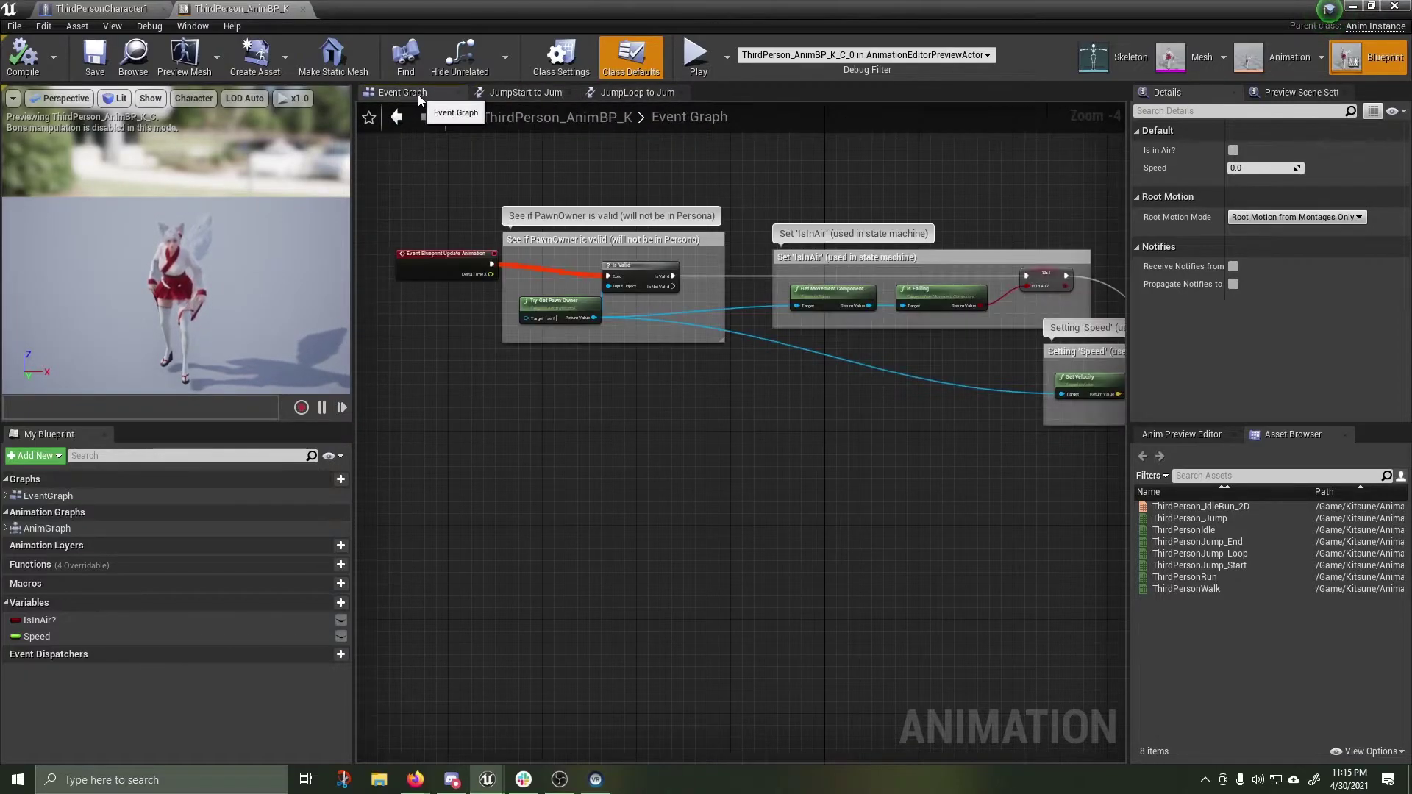
click(40, 530)
double_click(40, 529)
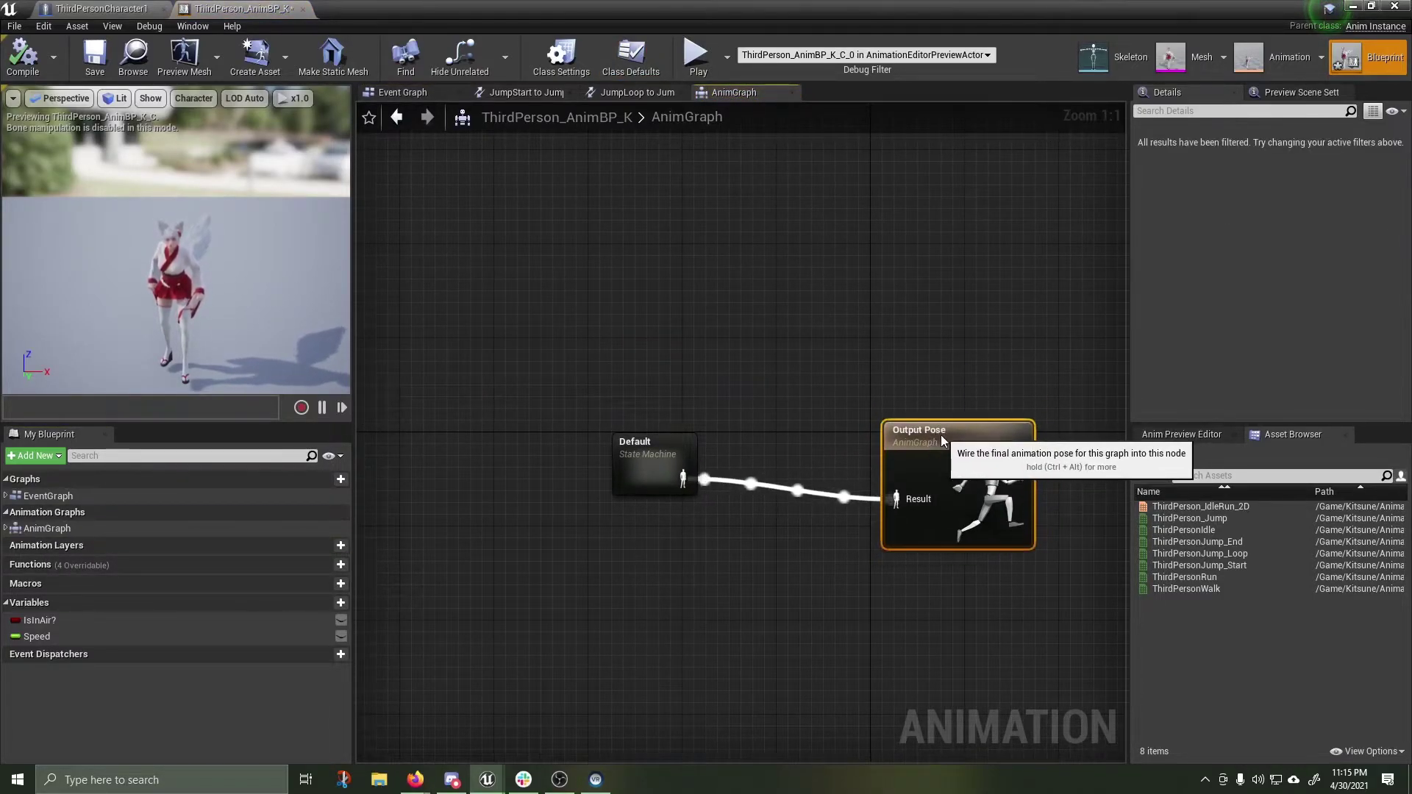
- Move the Default state machine and Output Pose nodes farther apart in the AnimGraph to make room between them
drag(930, 444, 943, 433)
drag(665, 454, 631, 411)
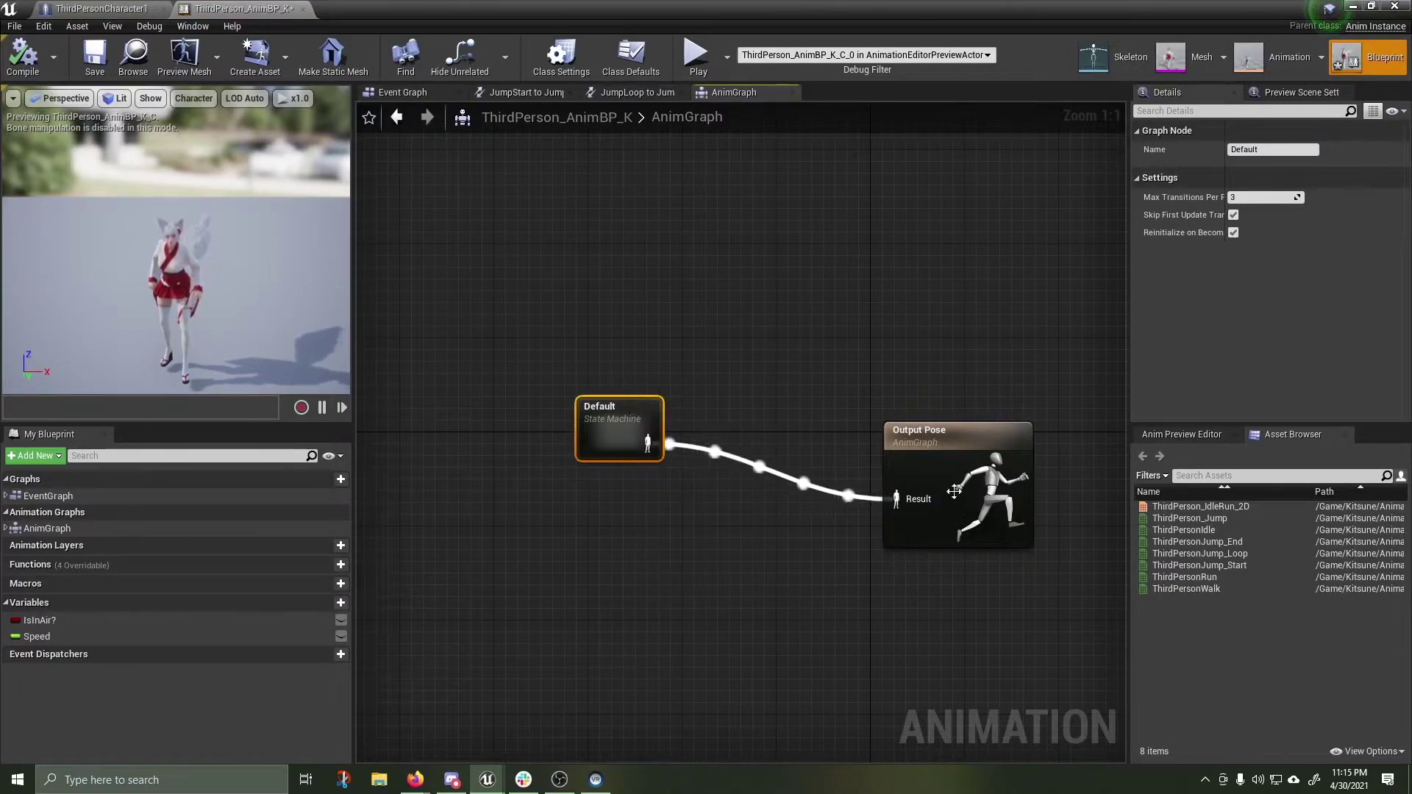
mouse_move(939, 437)
mouse_down()
mouse_move(939, 413)
mouse_move(950, 425)
mouse_up()
click(619, 409)
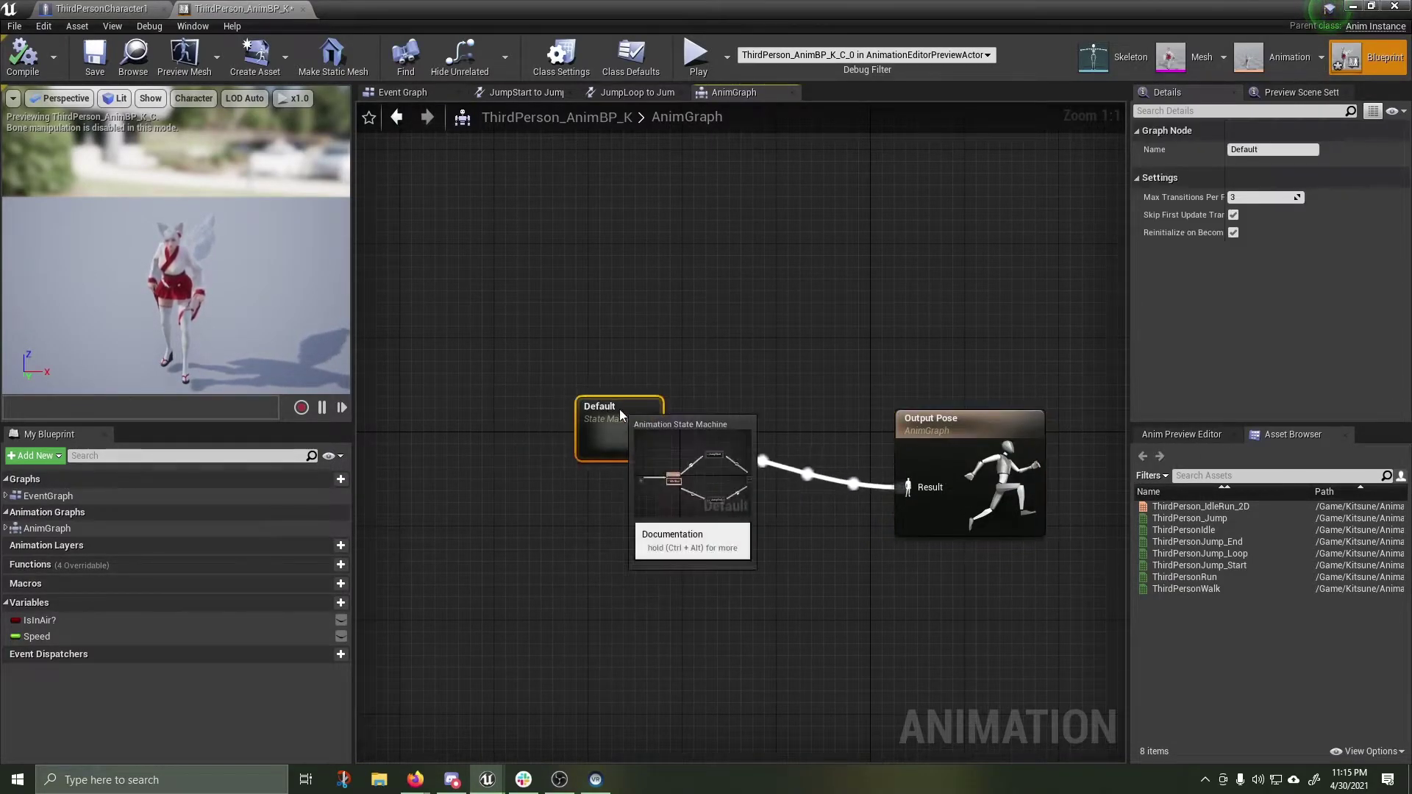
drag(619, 409, 607, 397)
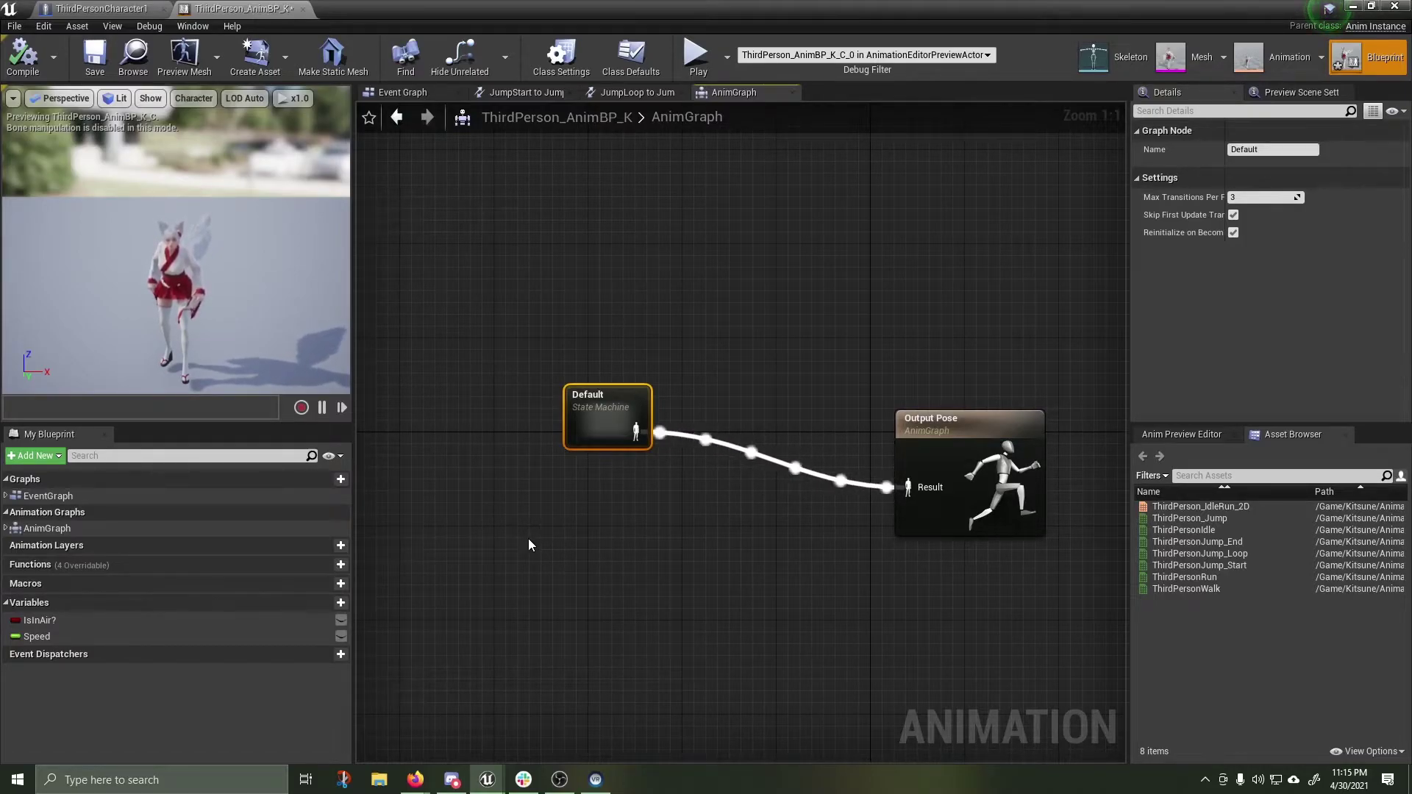
- Add a RigidBody skeletal control node to the AnimGraph below the Default state machine
right_drag(525, 558, 525, 559)
text(rigoif)
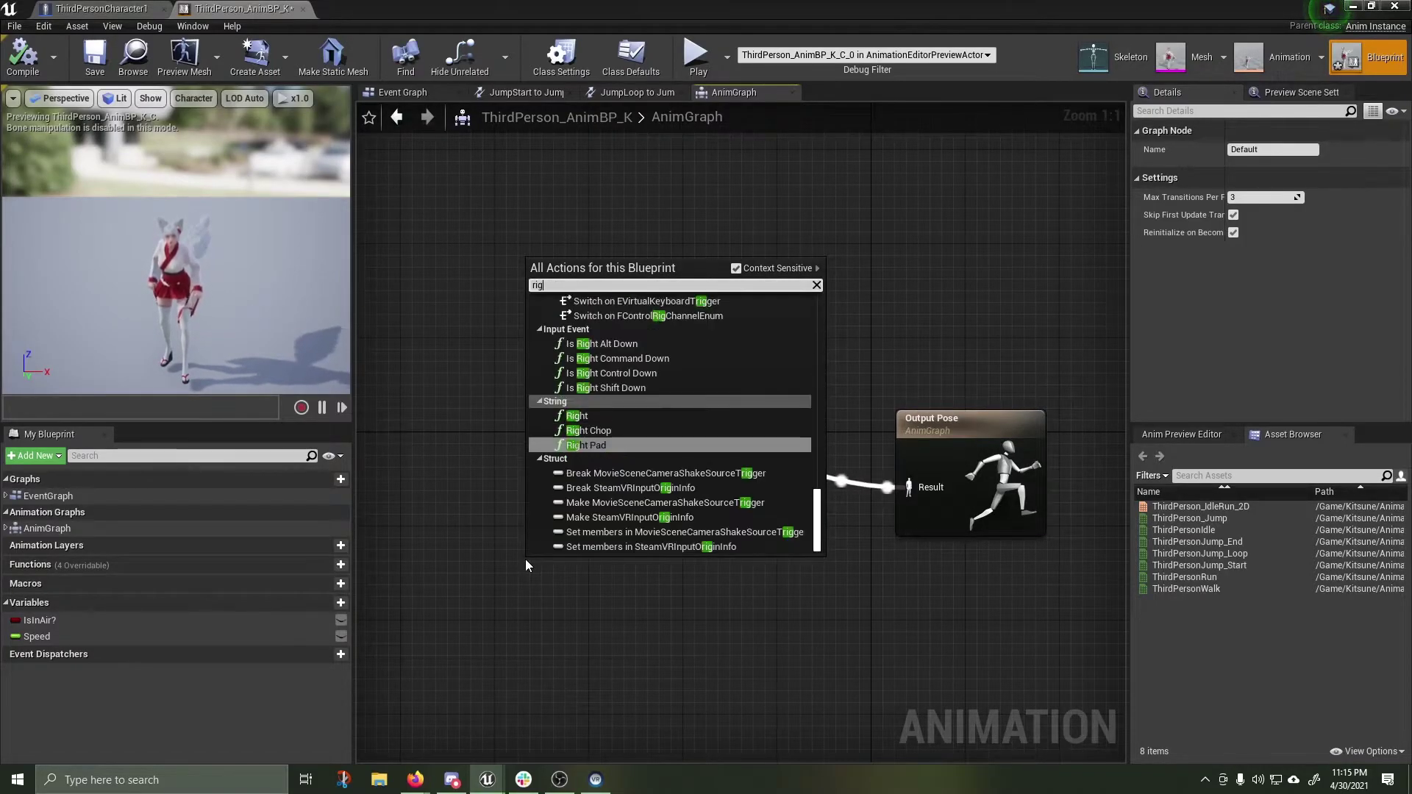
key(BackSpace)
key(BackSpace)
key(BackSpace)
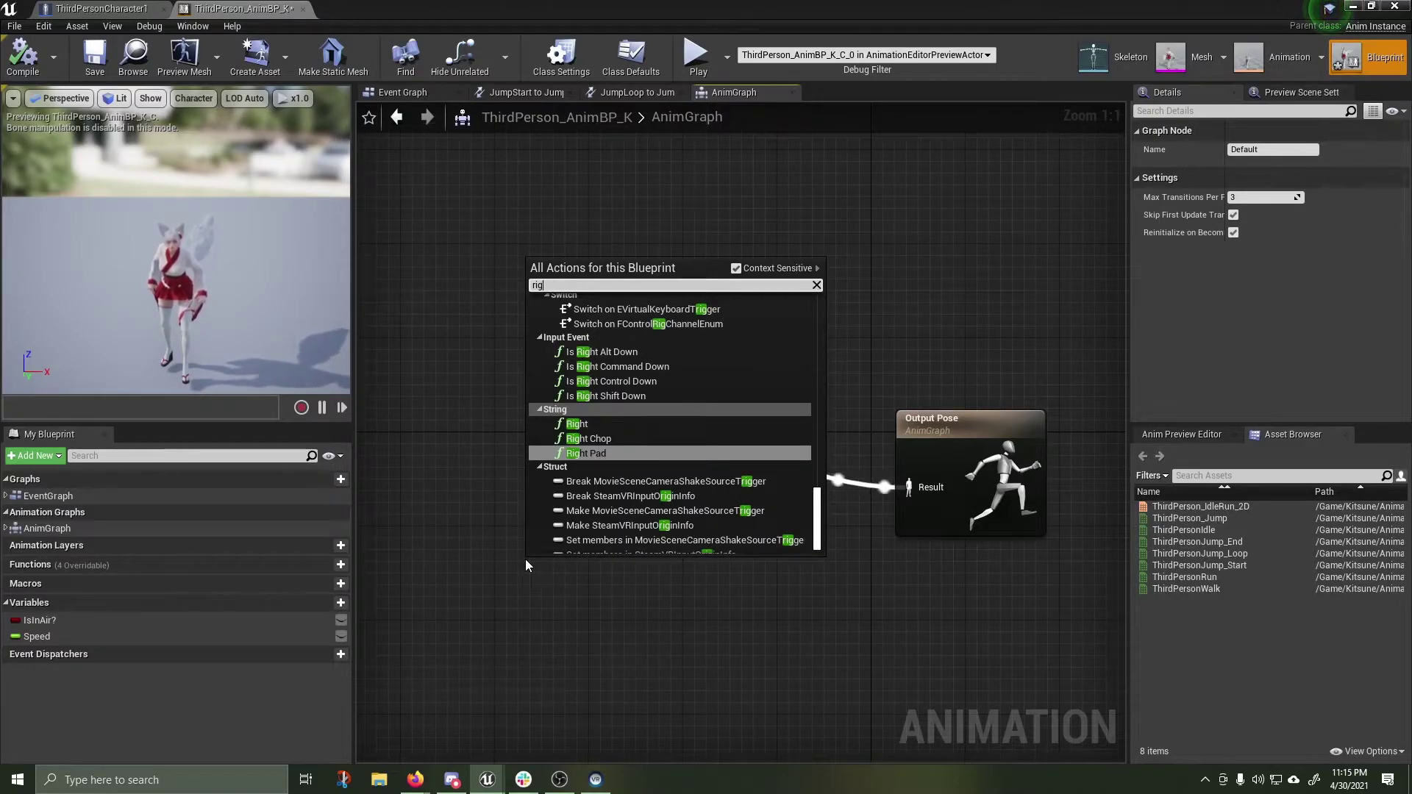
text(id)
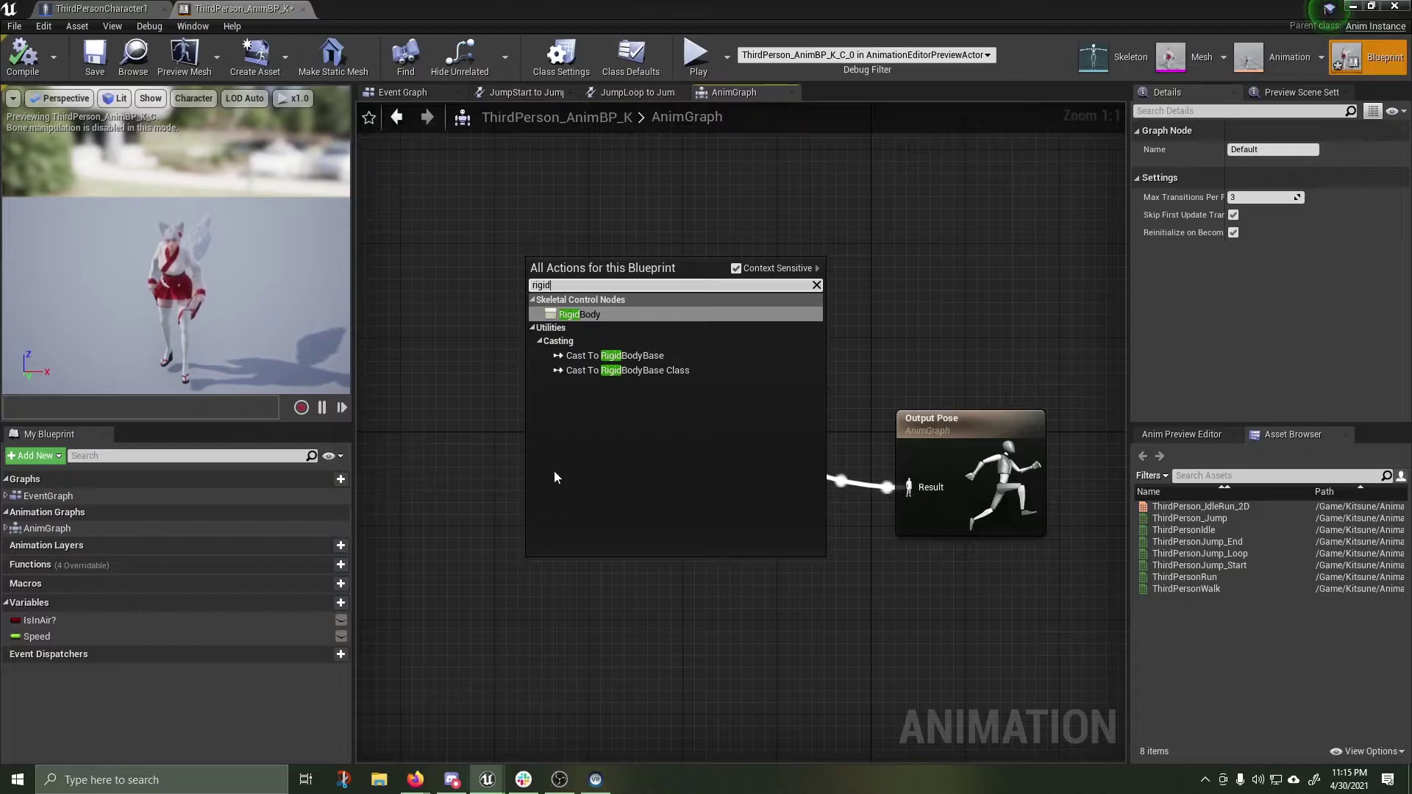
click(559, 315)
- Convert the RigidBody output with a Component To Local node and connect it to the Output Pose result
drag(599, 572, 714, 590)
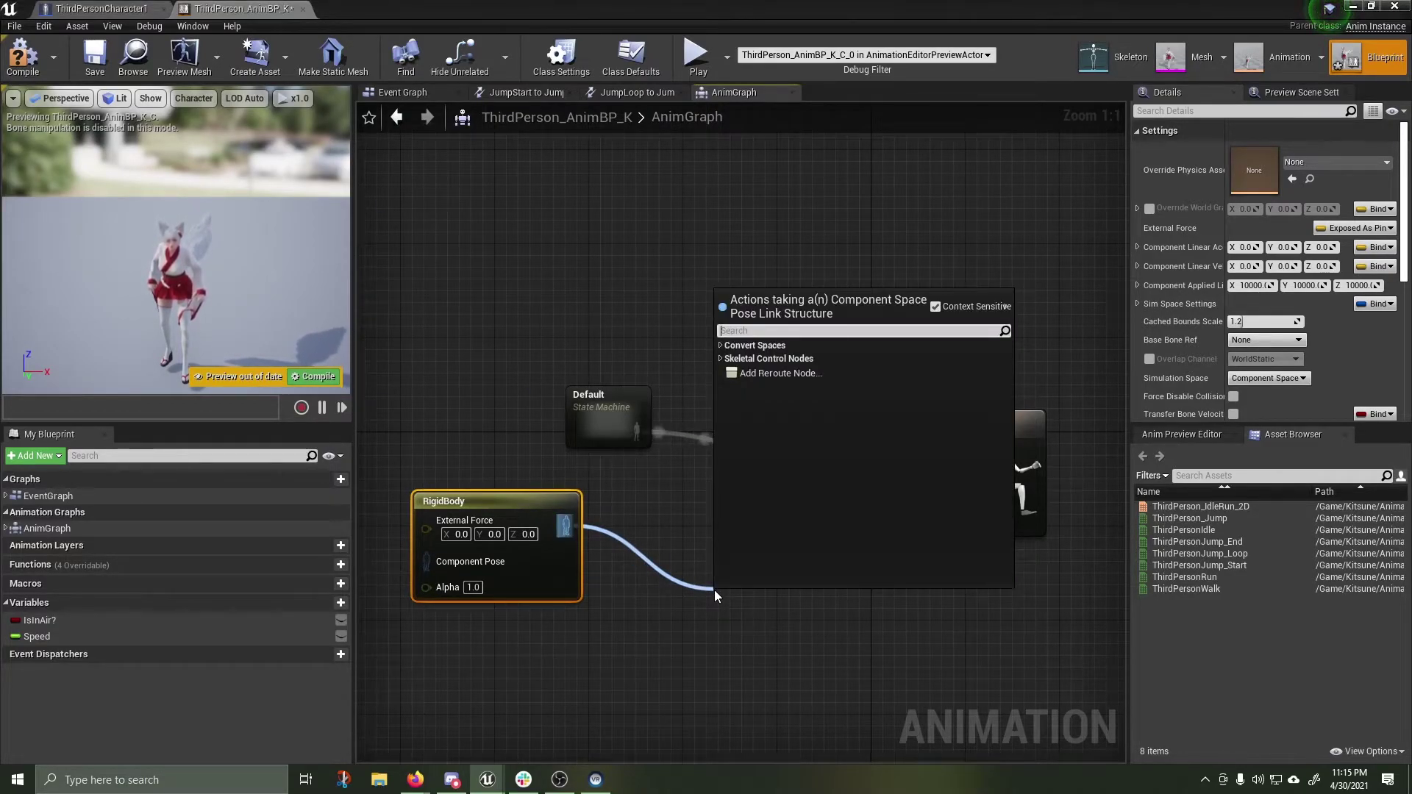
text(local)
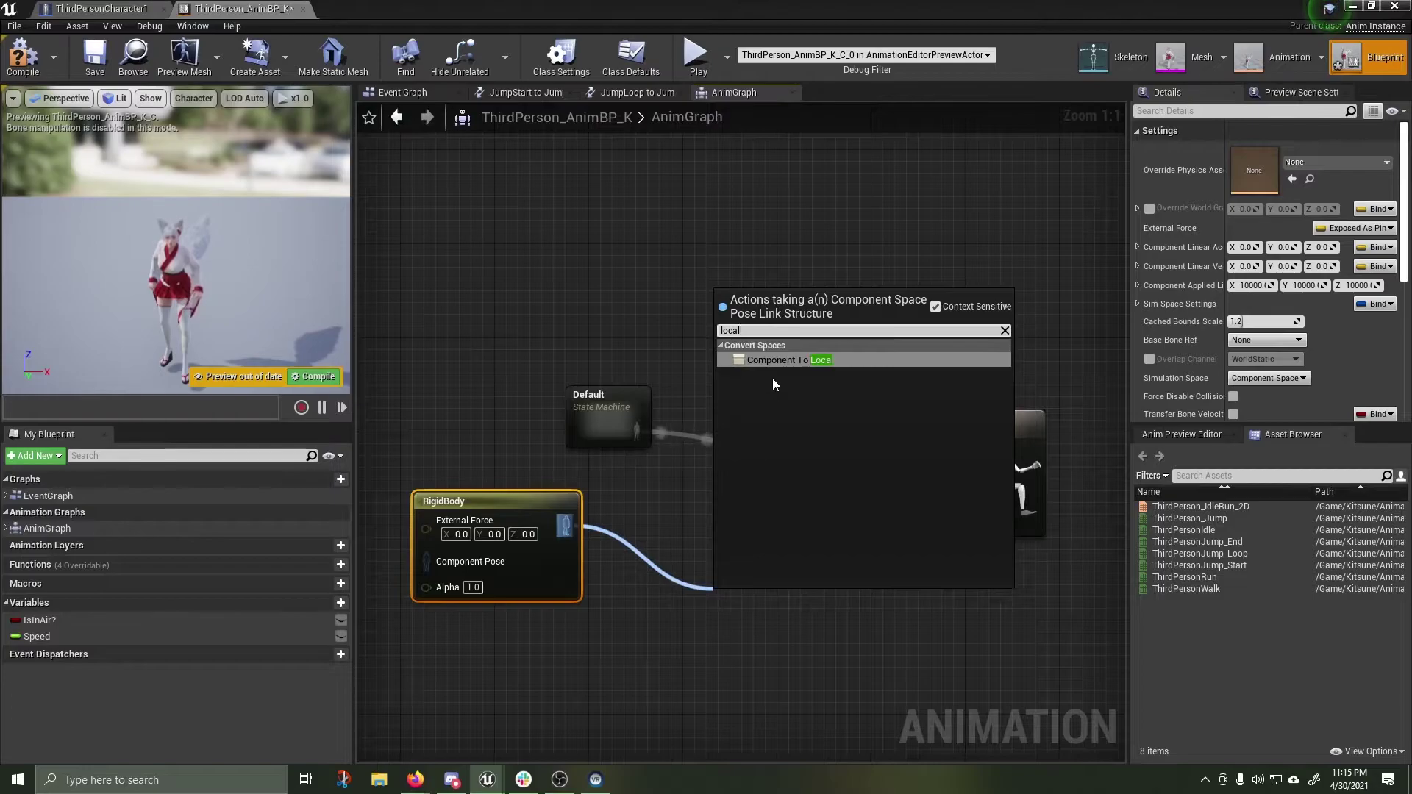
click(773, 364)
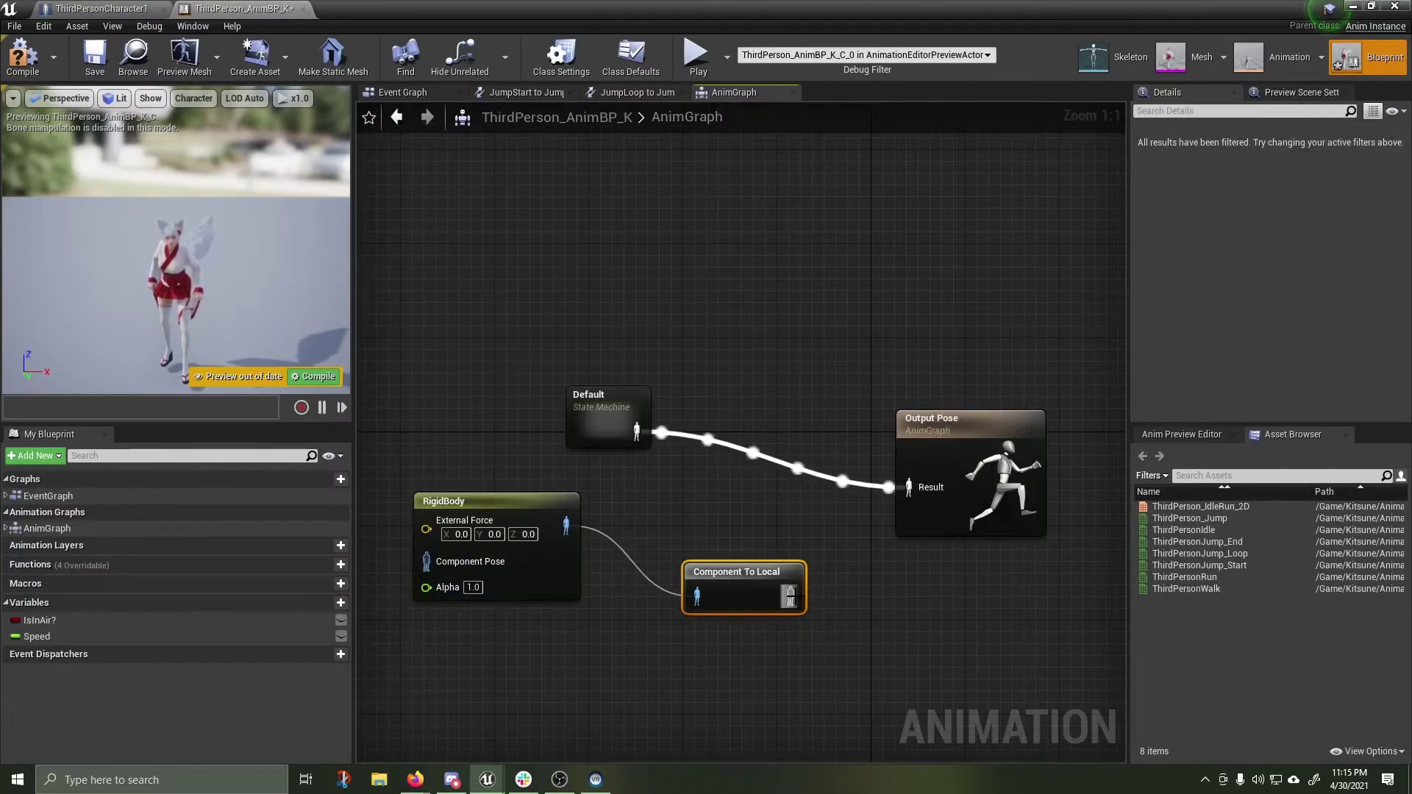
drag(790, 595, 909, 486)
- Move the RigidBody node up and place the Default state machine in front of it, leaving a gap
right_drag(671, 511, 963, 514)
drag(763, 508, 754, 414)
drag(899, 403, 545, 409)
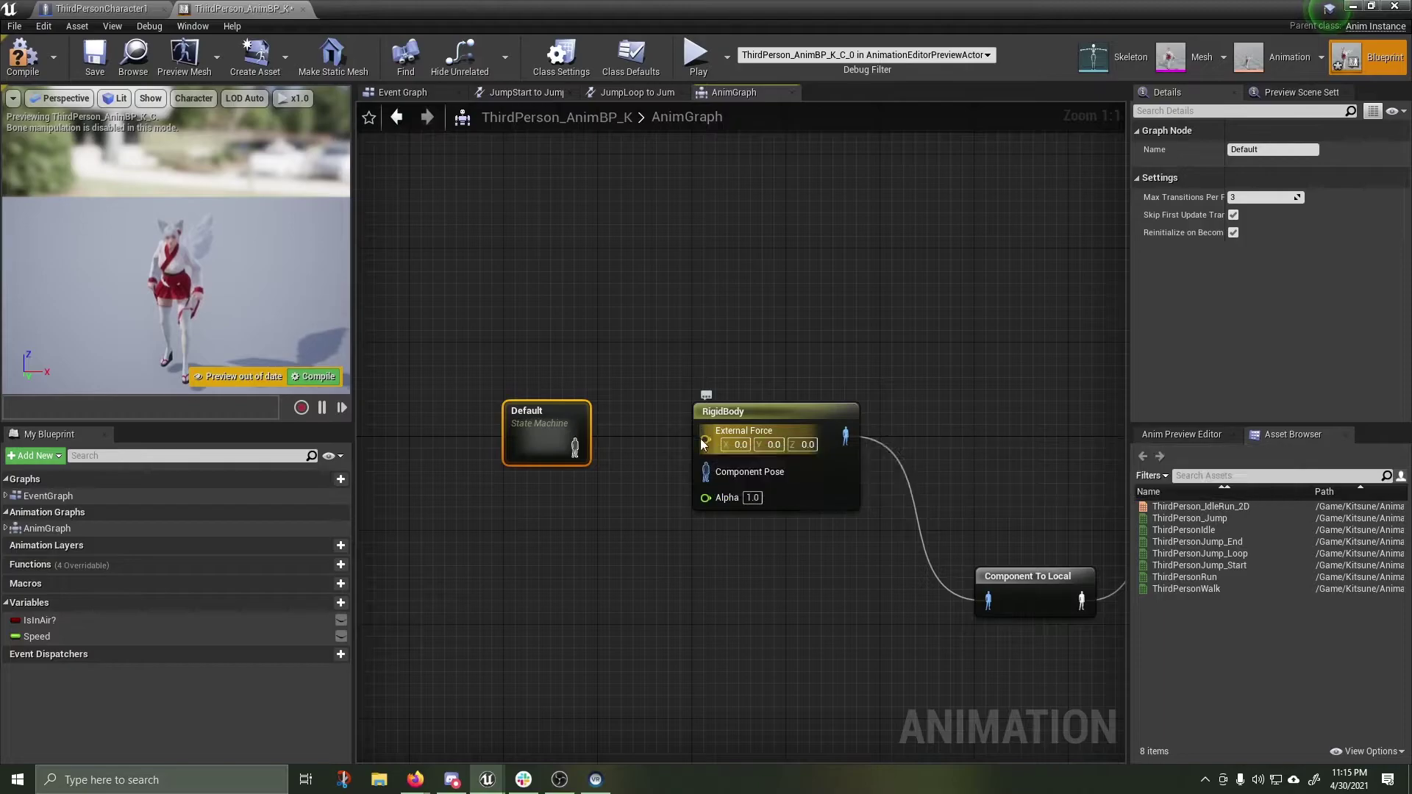
- Promote the RigidBody node's External Force input to a variable and place its getter above the Default state machine
drag(703, 442, 631, 352)
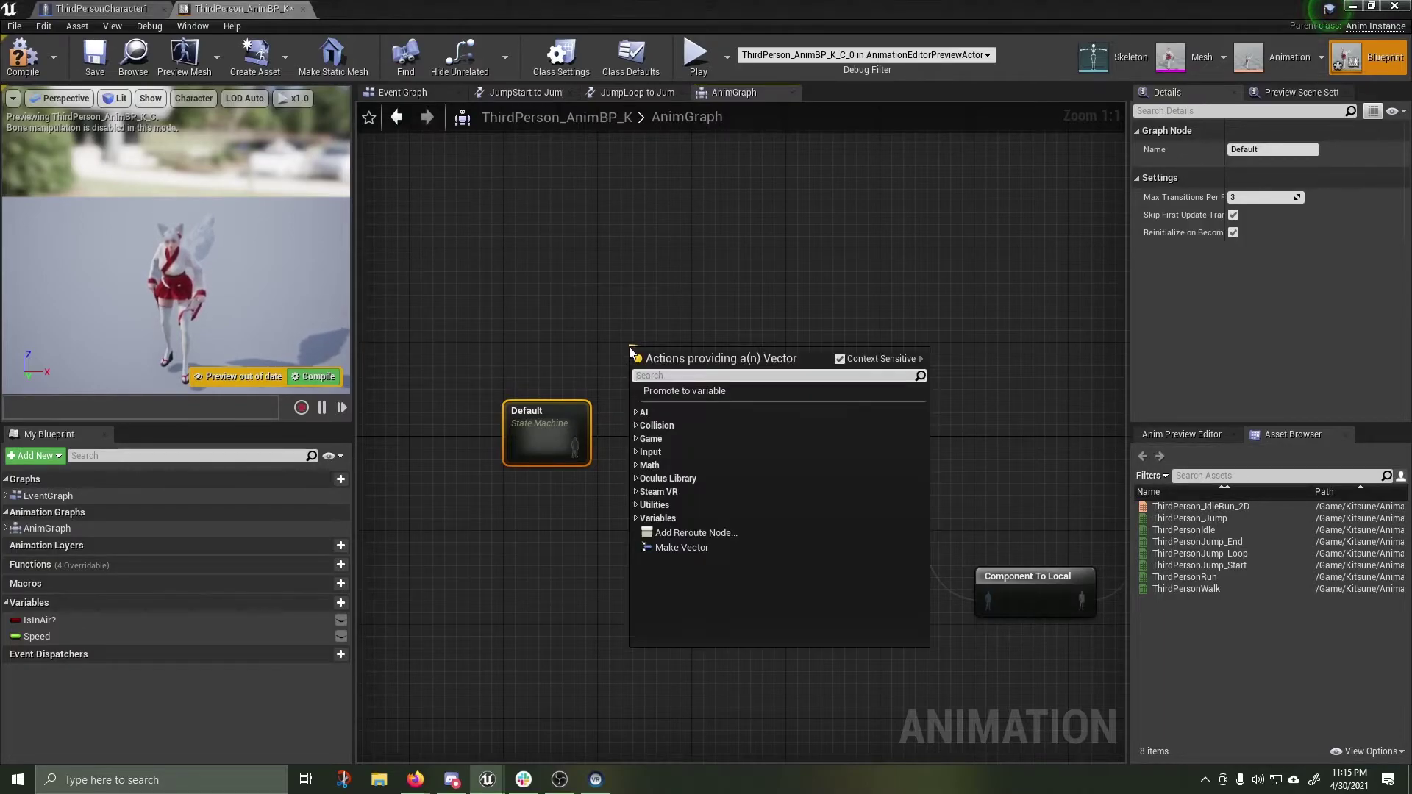
click(692, 393)
drag(599, 413, 611, 343)
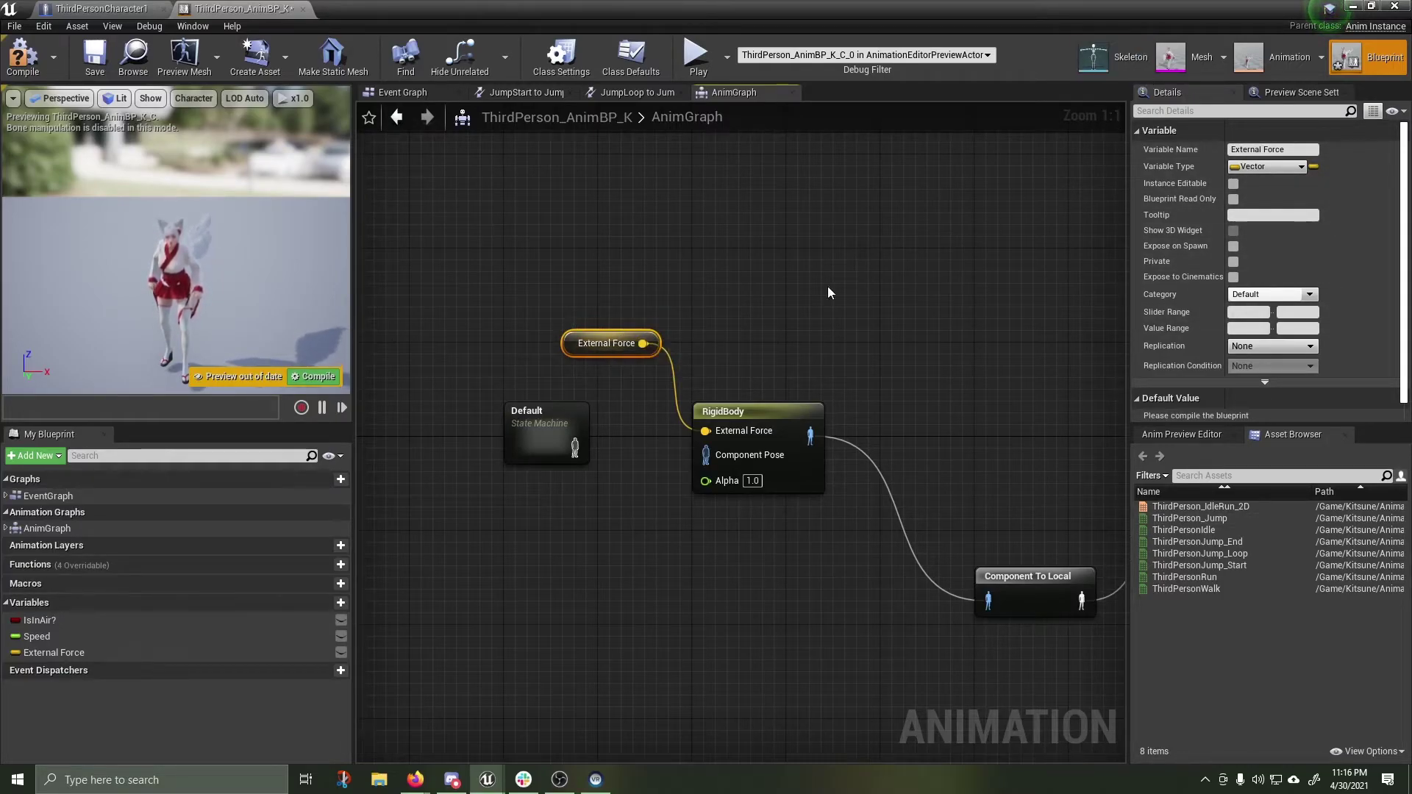
- Move Default farther from RigidBody and feed RigidBody's Component Pose from a new Local To Component node placed between them
drag(530, 447, 422, 447)
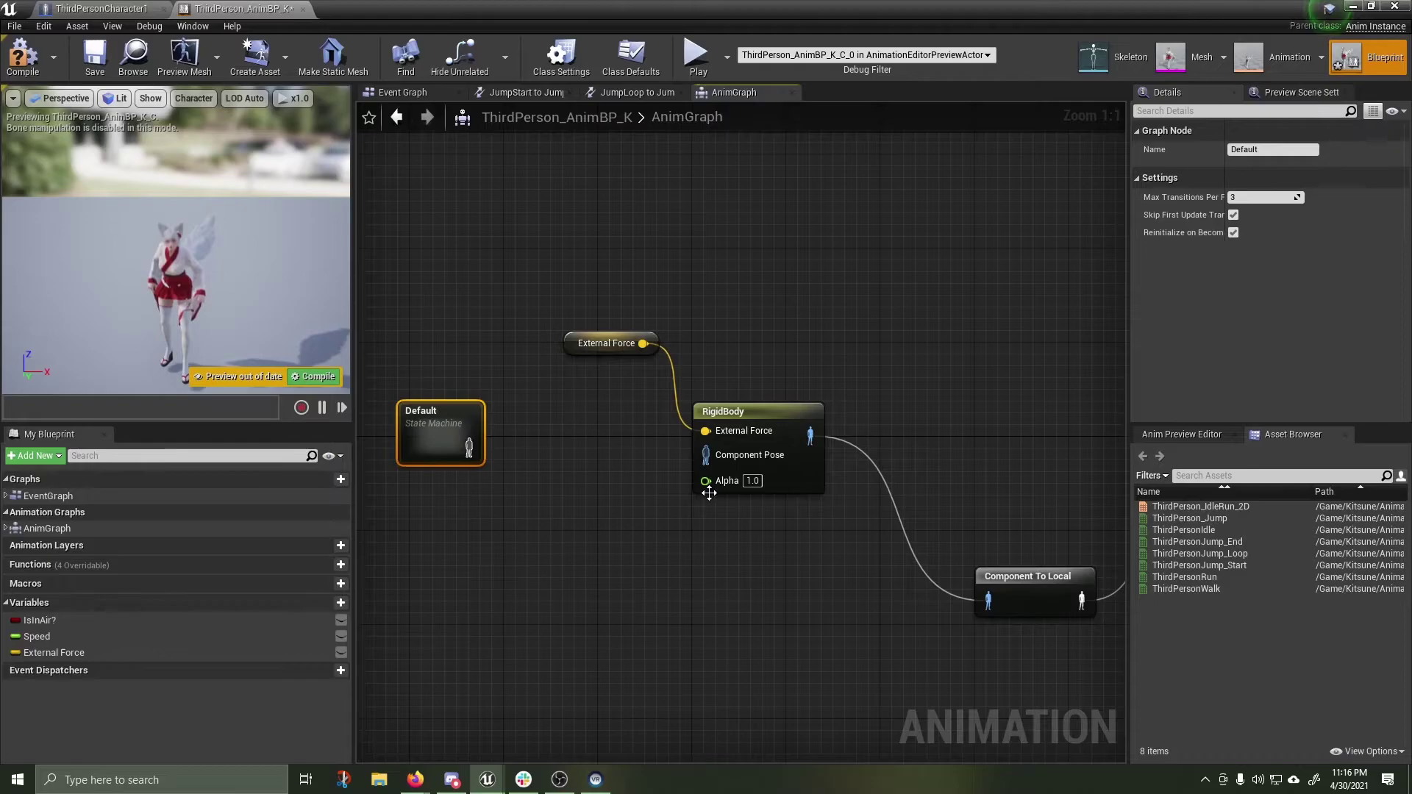
drag(705, 455, 603, 520)
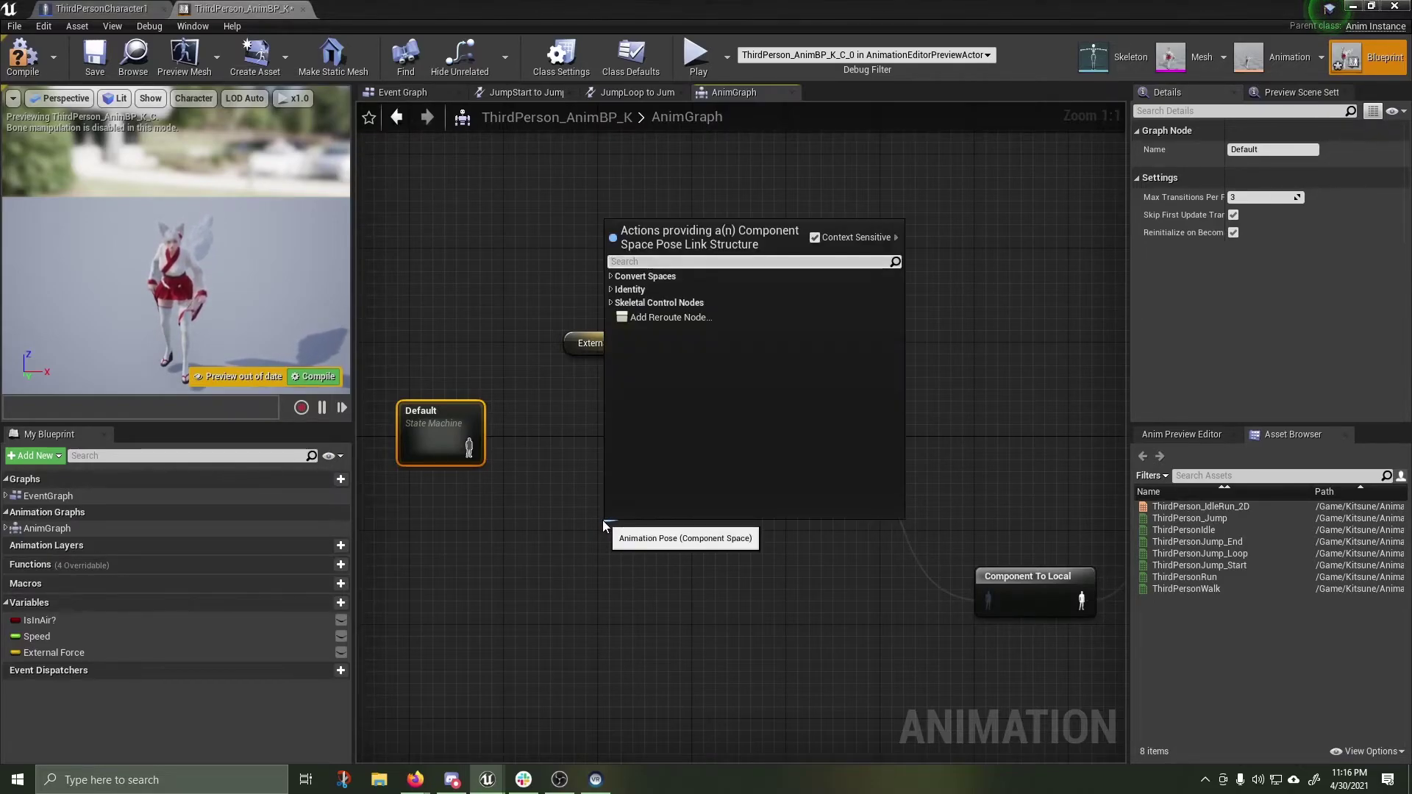
text(lo)
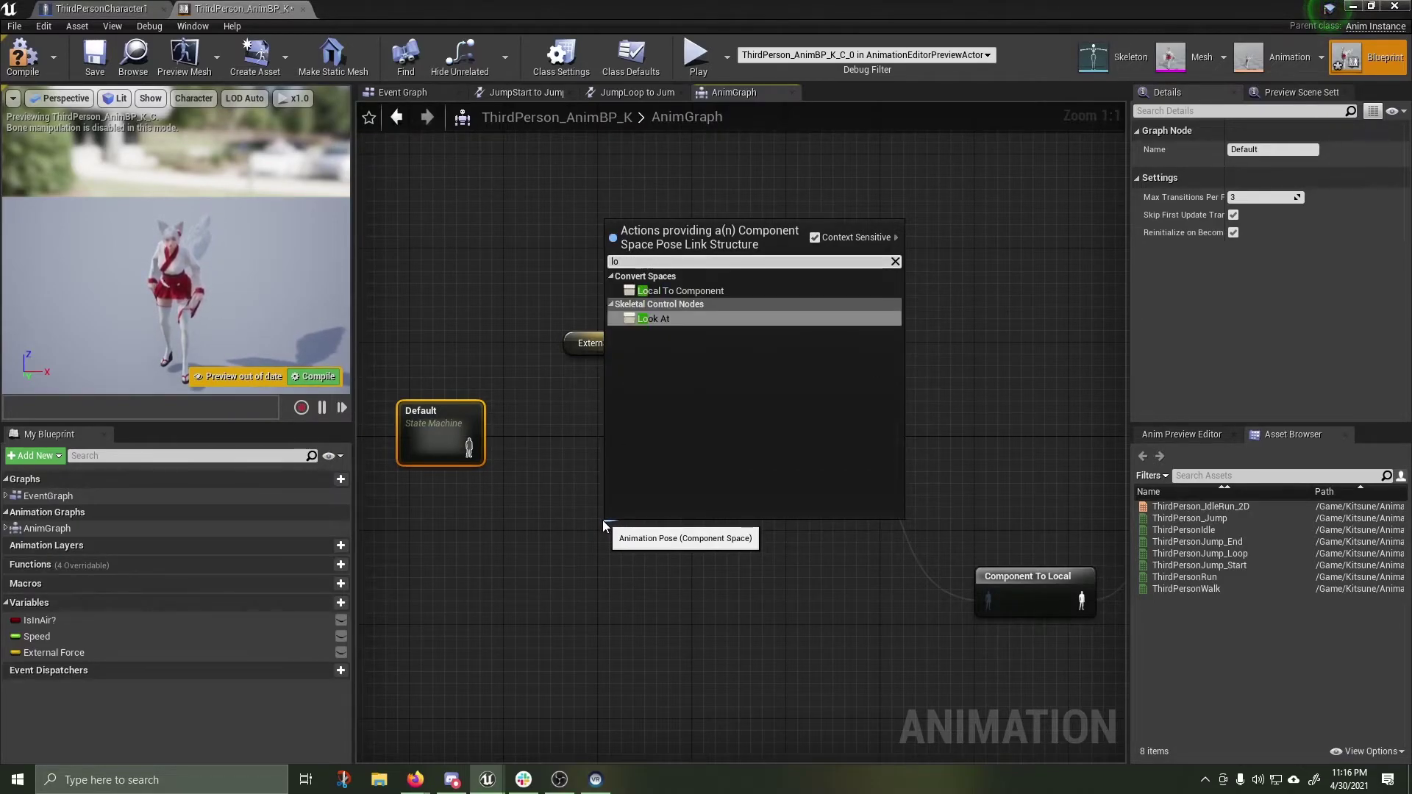
click(655, 291)
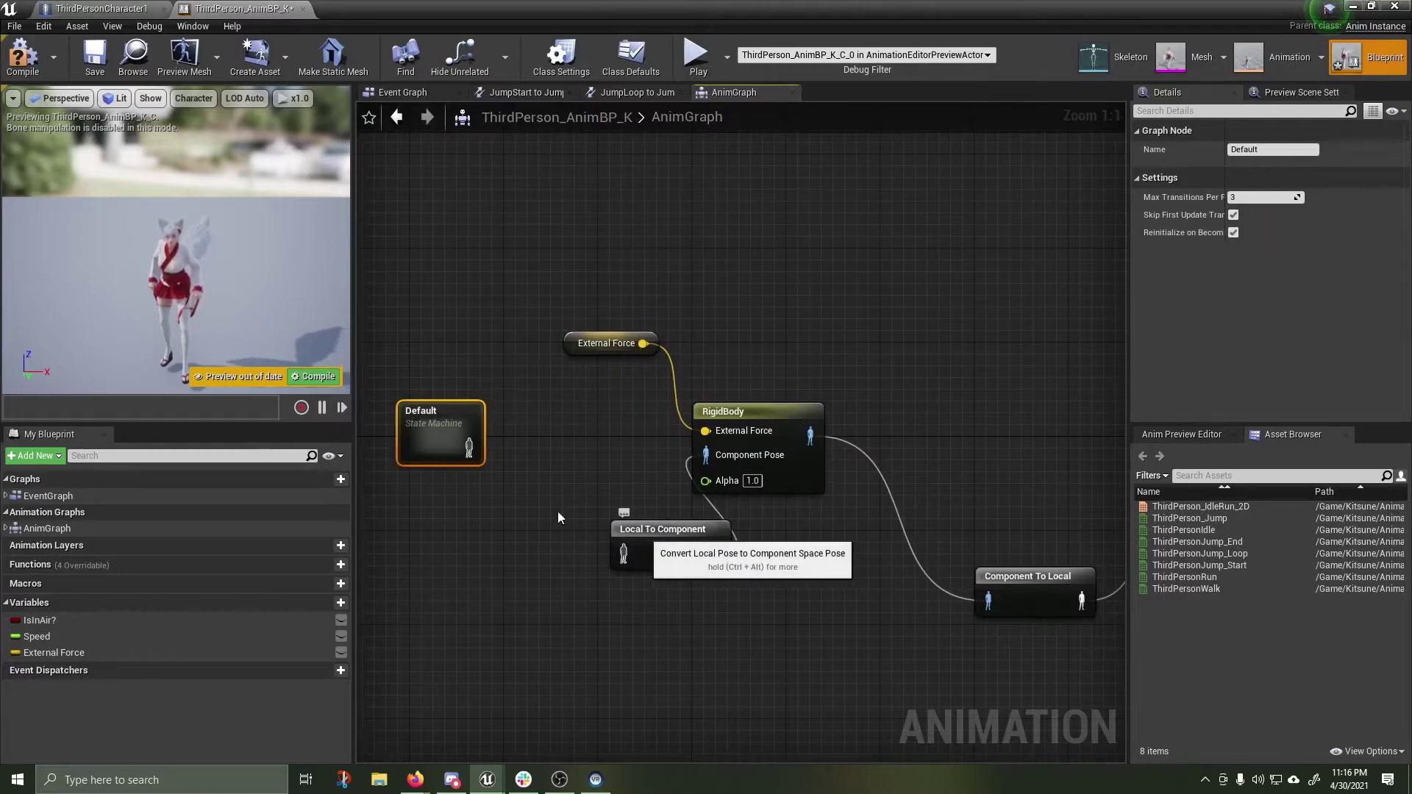
drag(632, 524, 478, 523)
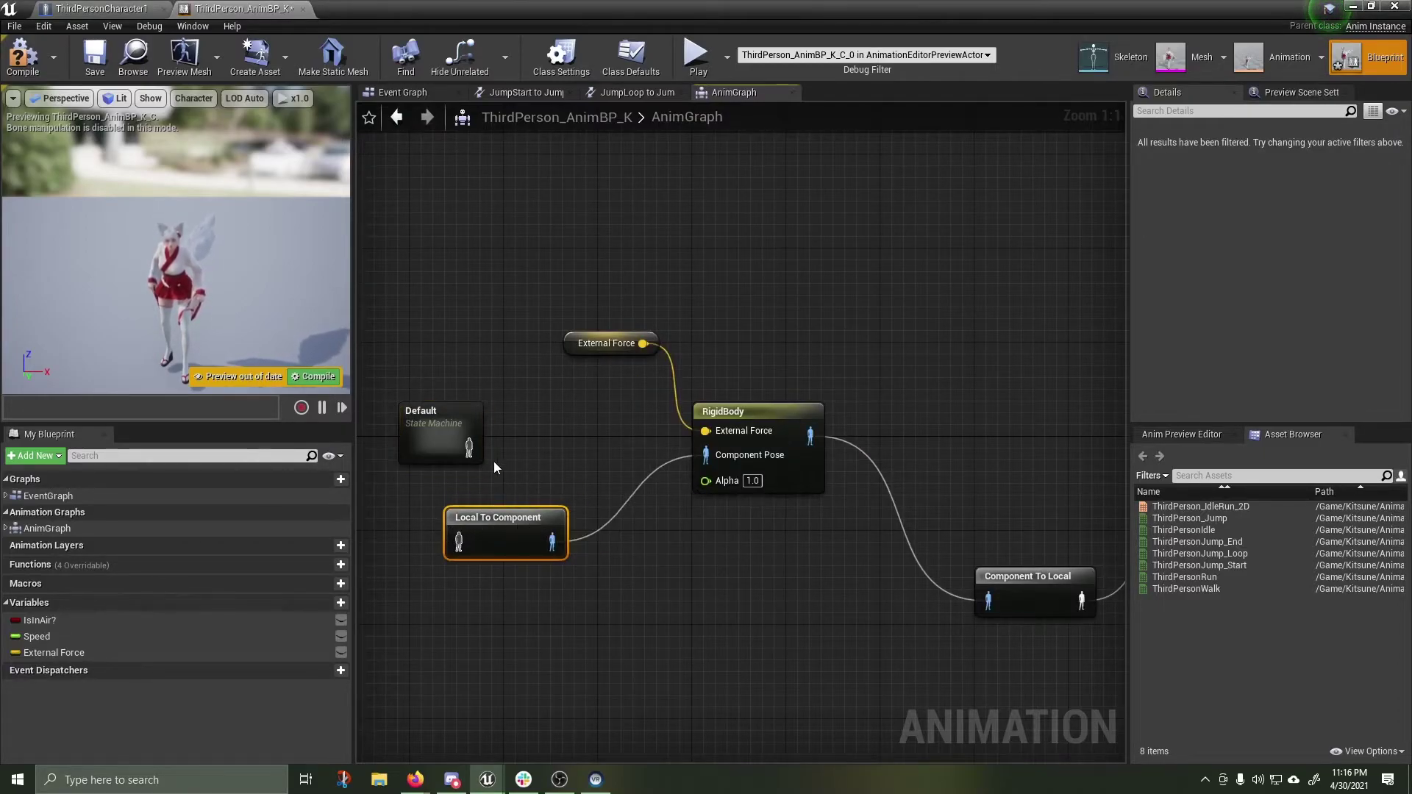
- Align Local To Component between Default and RigidBody, connect the Default output to it, and compile the animation blueprint
drag(450, 420, 427, 433)
drag(526, 517, 584, 436)
drag(445, 459, 509, 472)
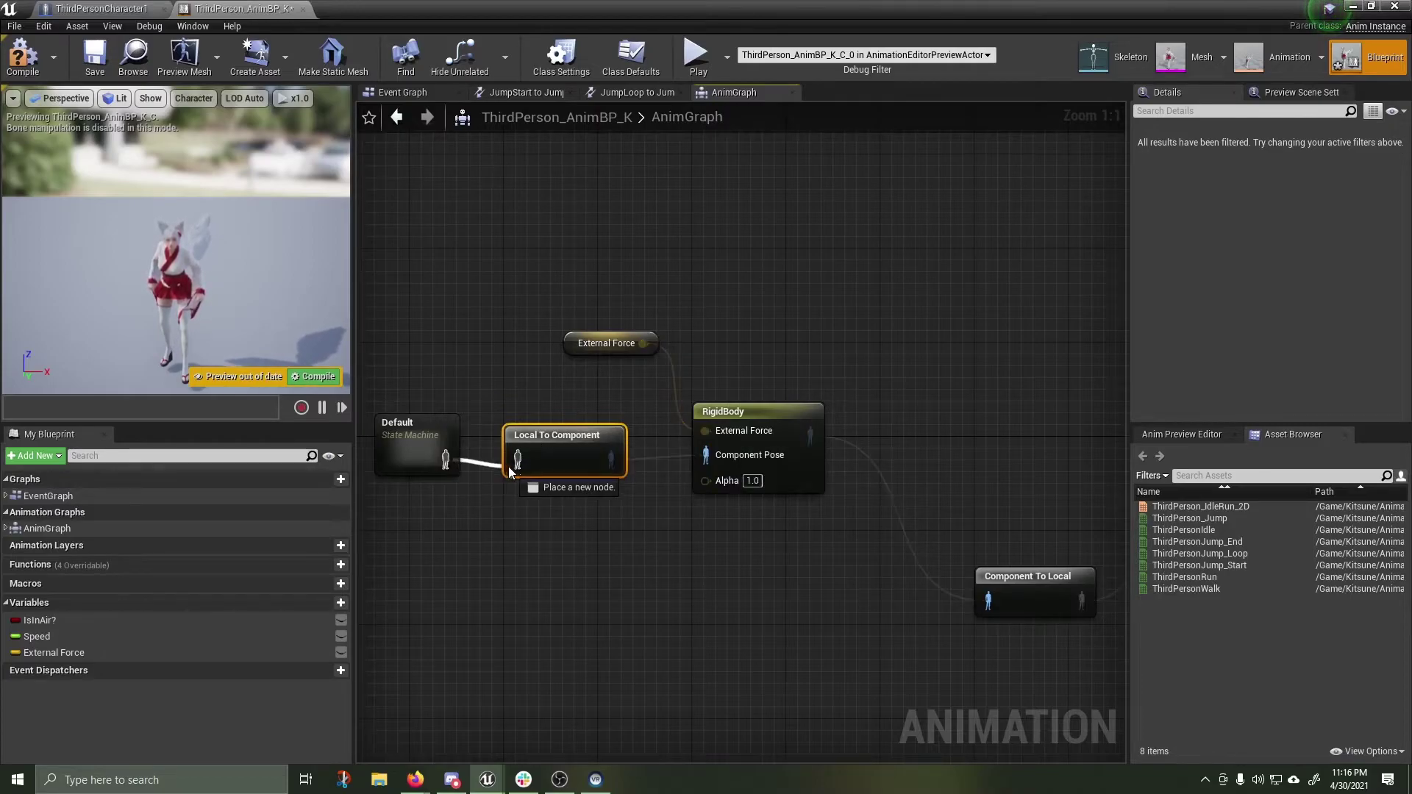
right_drag(616, 558, 630, 622)
click(34, 67)
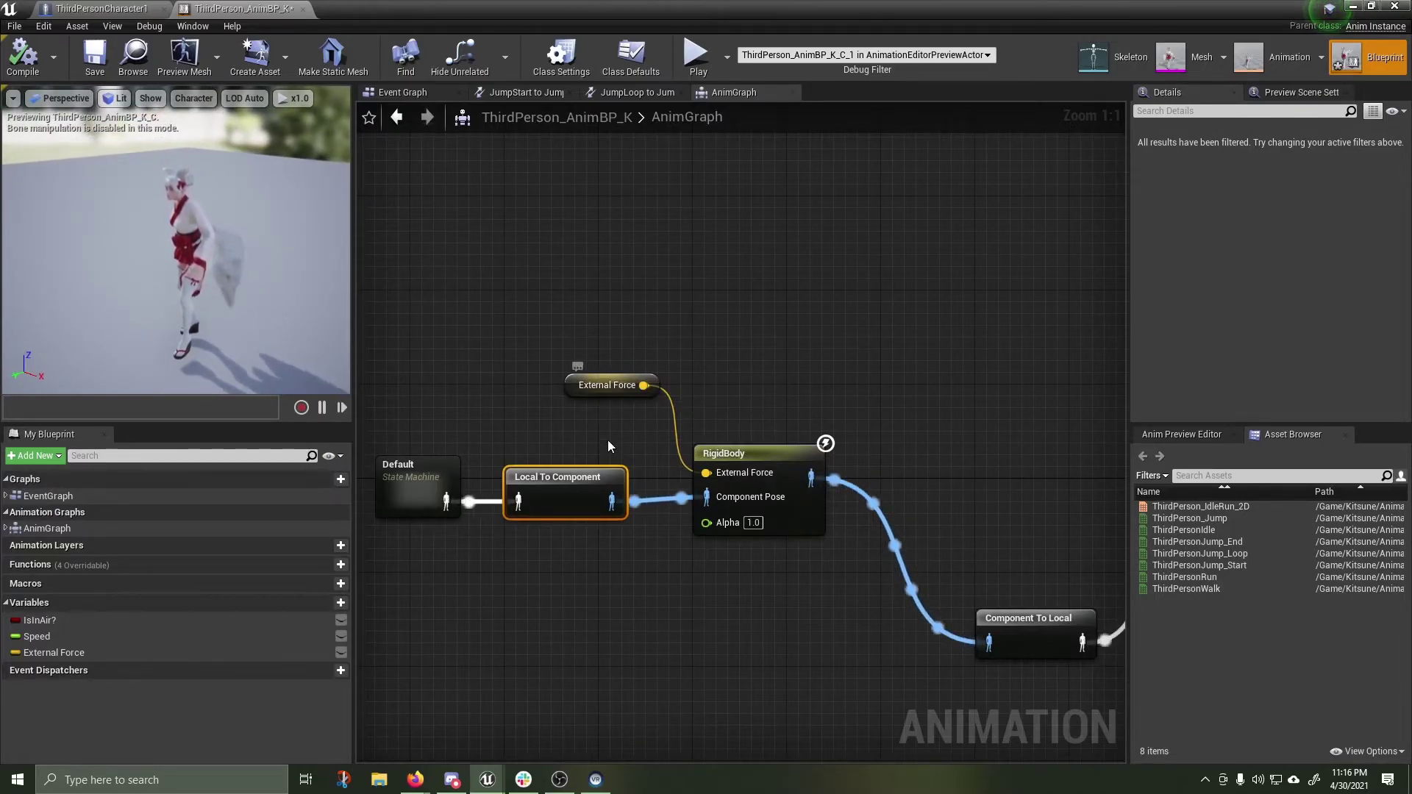
- Review the connected node chain and move the Default state machine slightly farther from Local To Component
right_drag(575, 438, 410, 406)
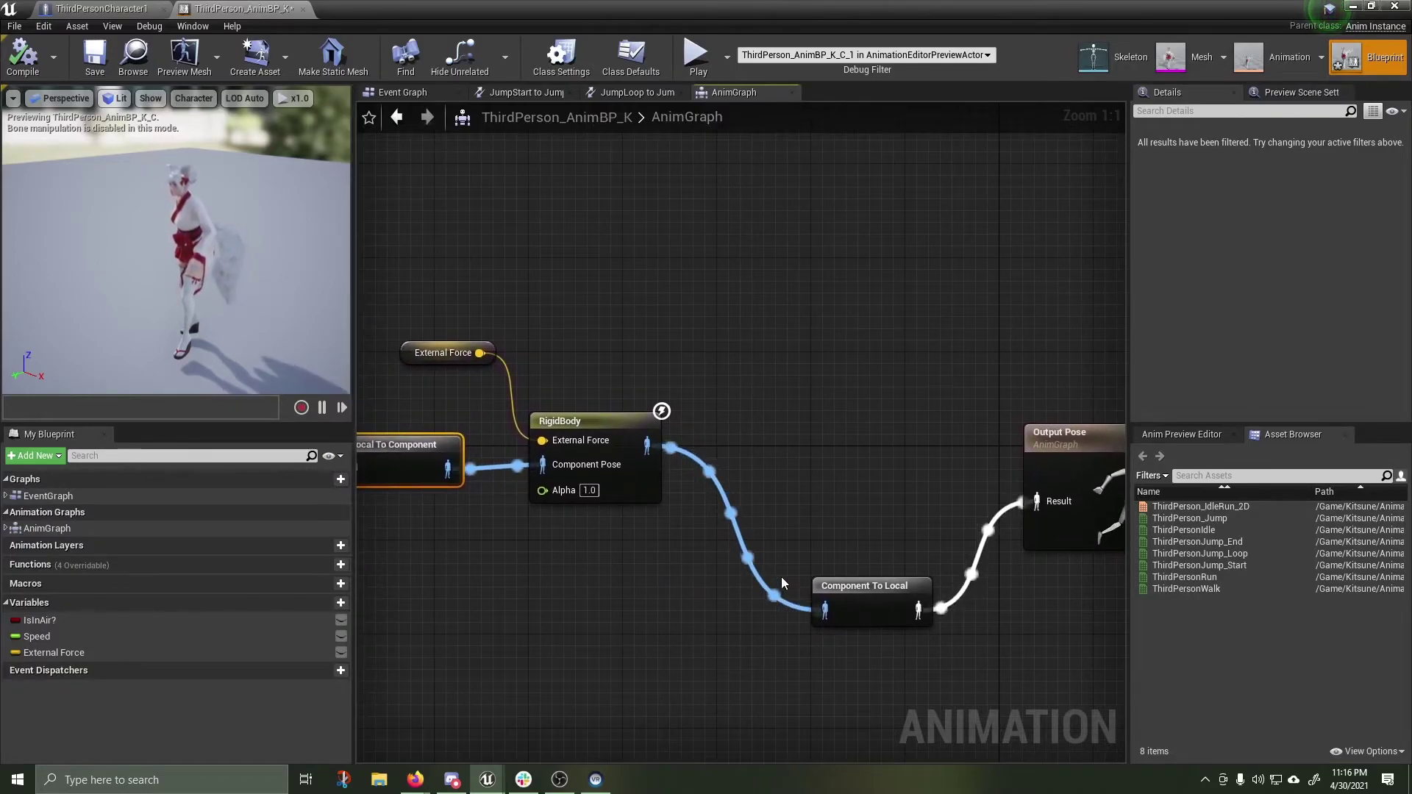
right_drag(663, 609, 892, 570)
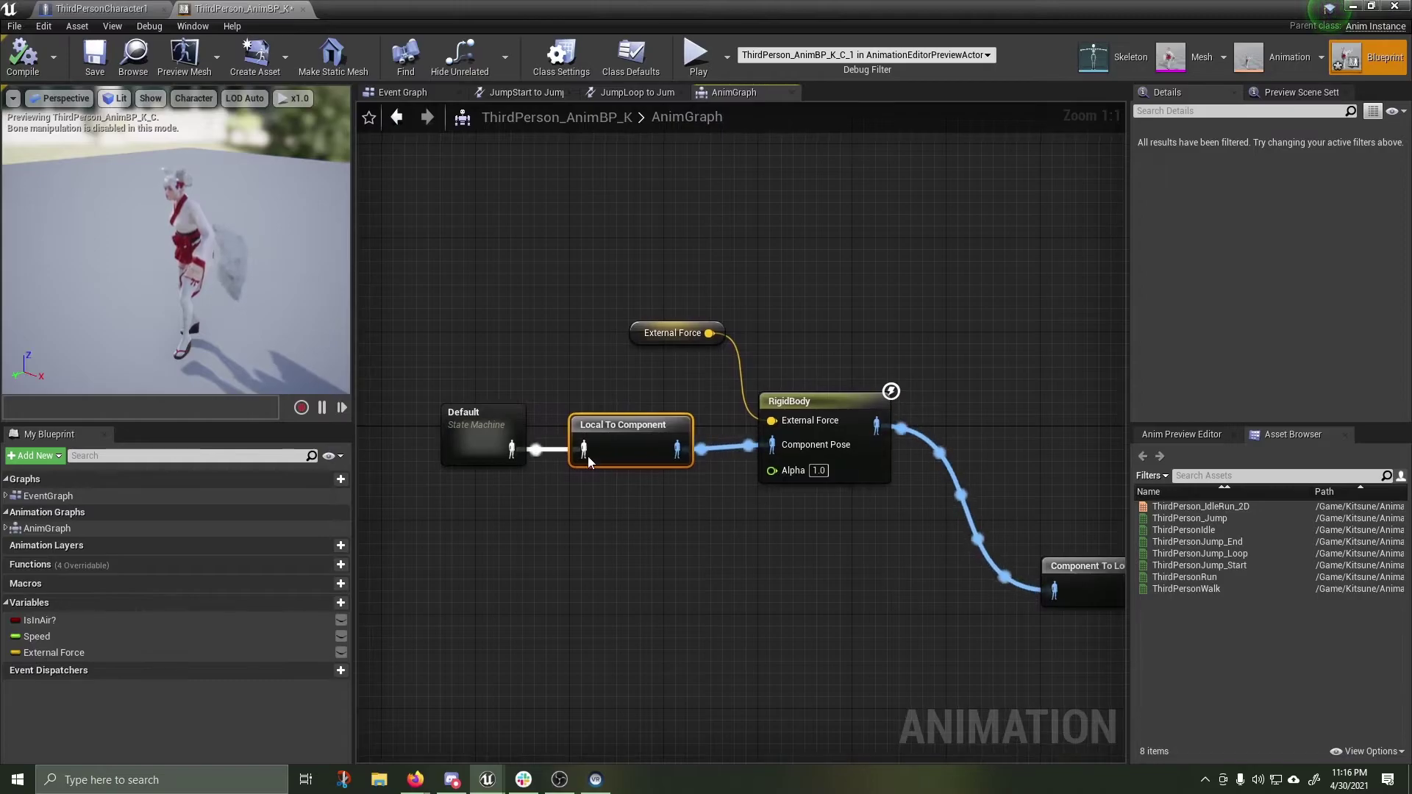
drag(487, 415, 457, 417)
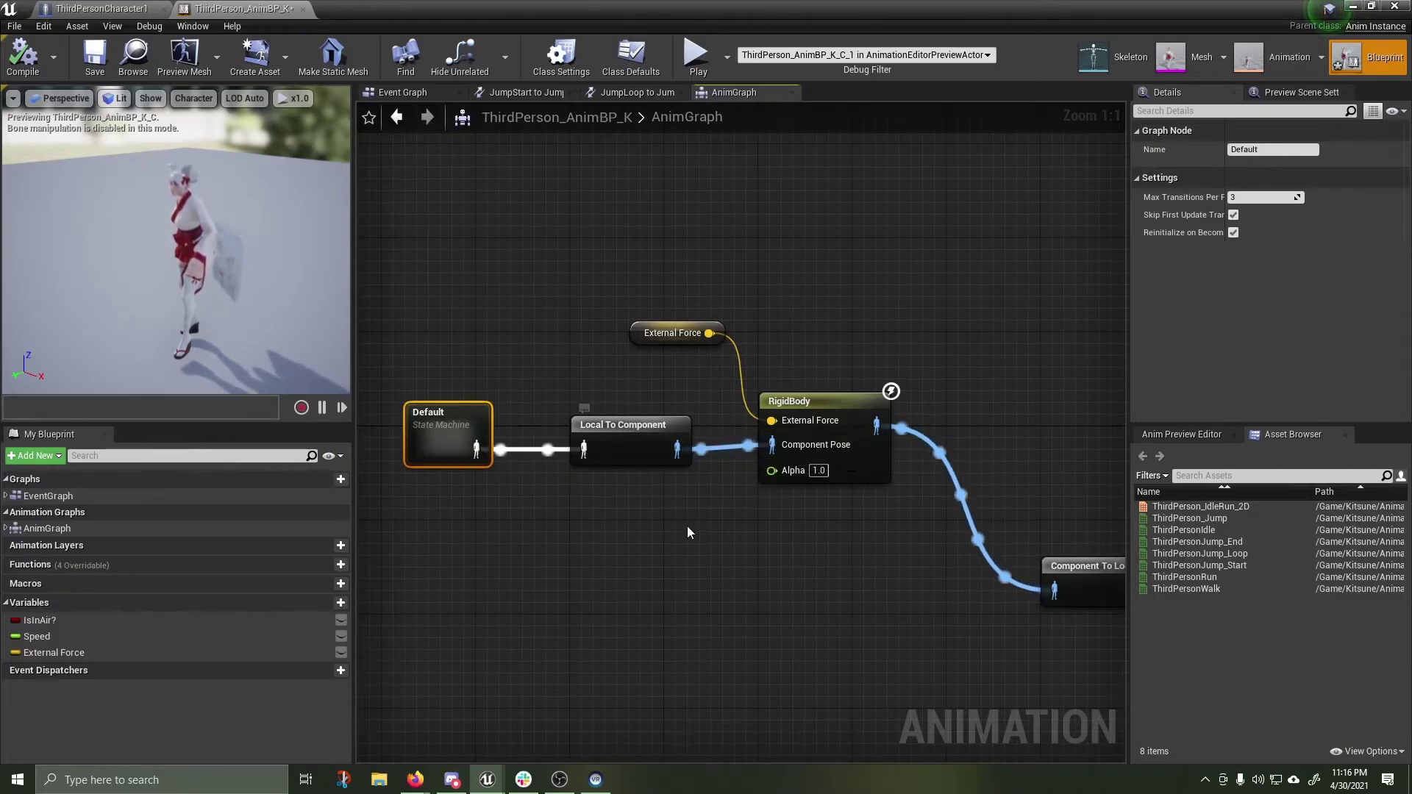
- Line up the Component To Local node with the RigidBody node and save the animation blueprint
right_drag(687, 526, 591, 529)
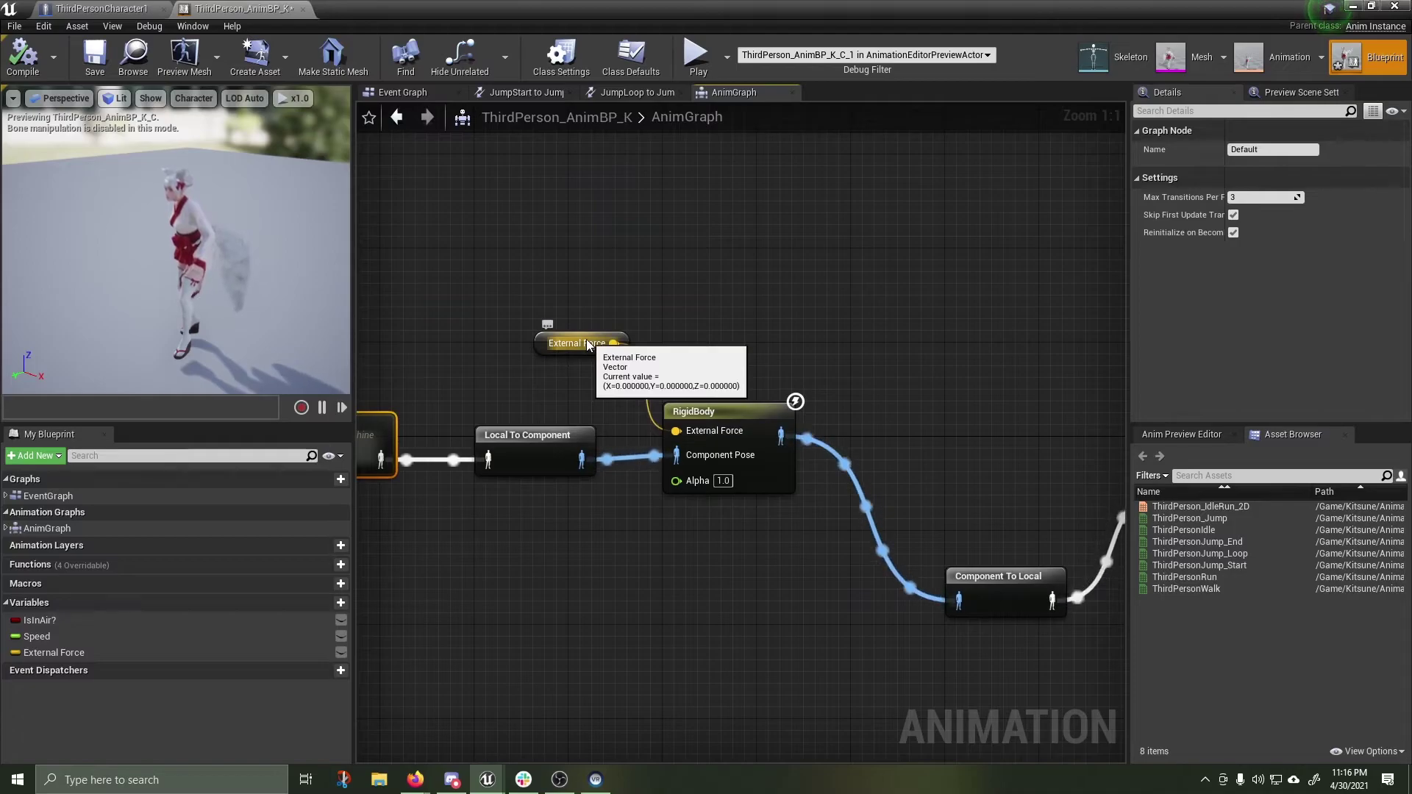
right_drag(755, 361, 610, 298)
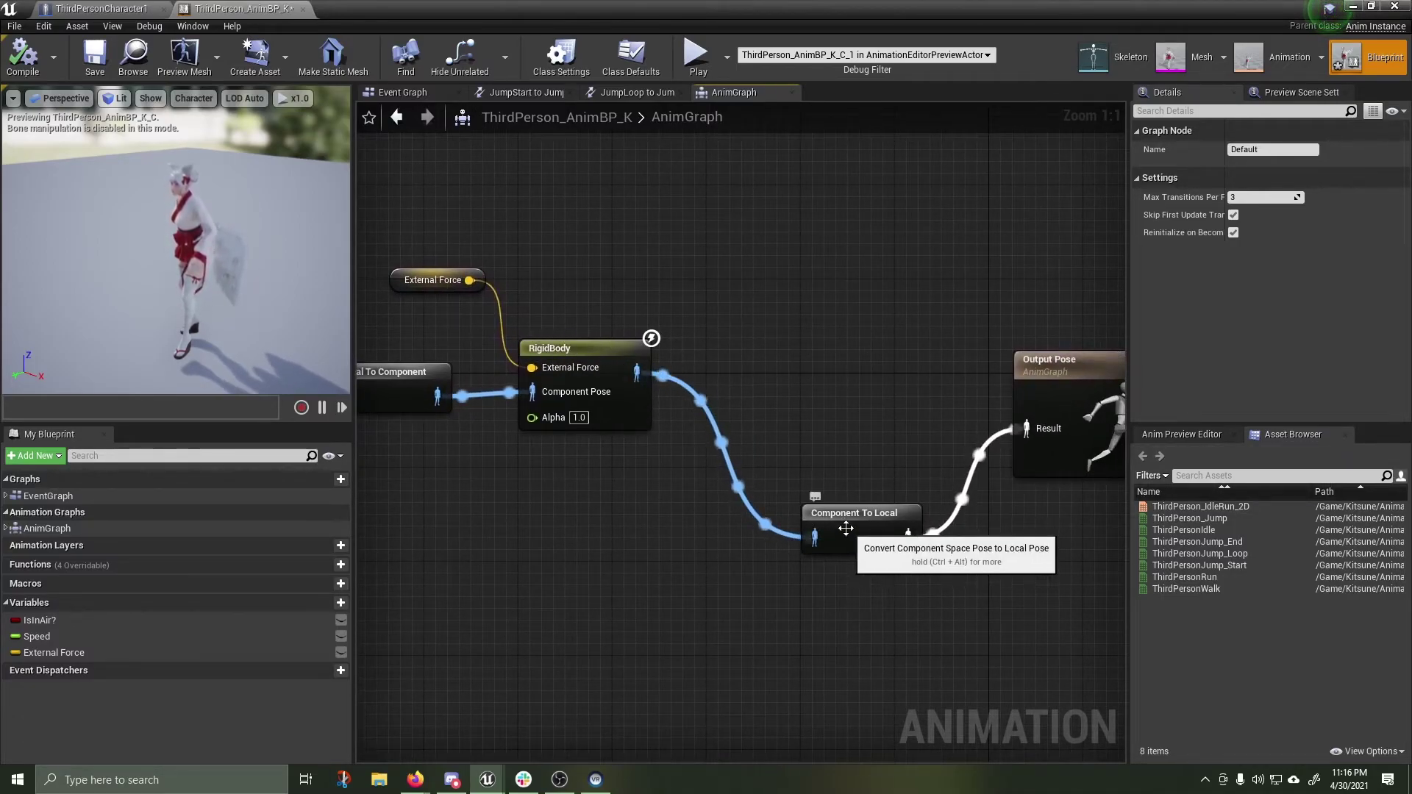
right_drag(925, 451, 683, 462)
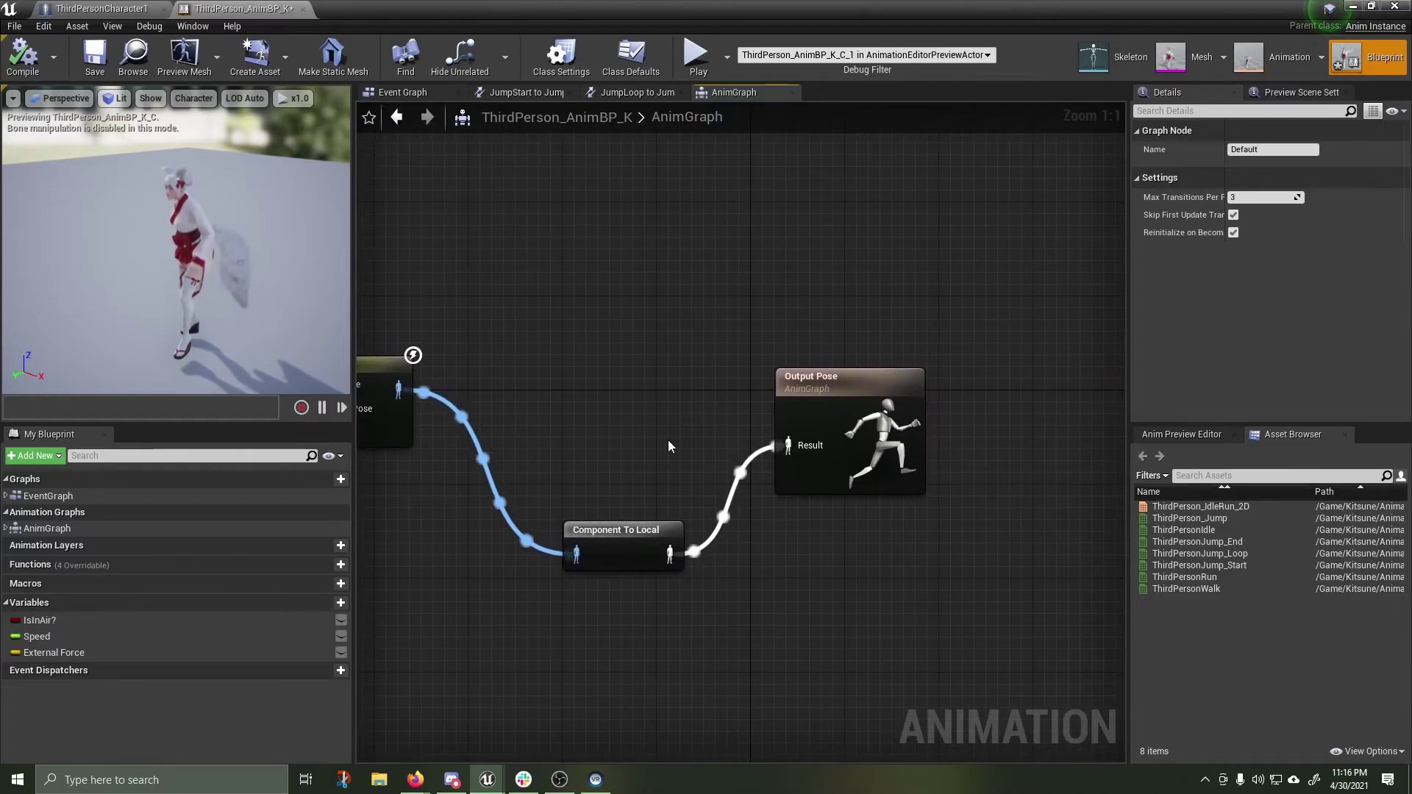
right_drag(596, 381, 829, 415)
scroll(824, 389, down, 3)
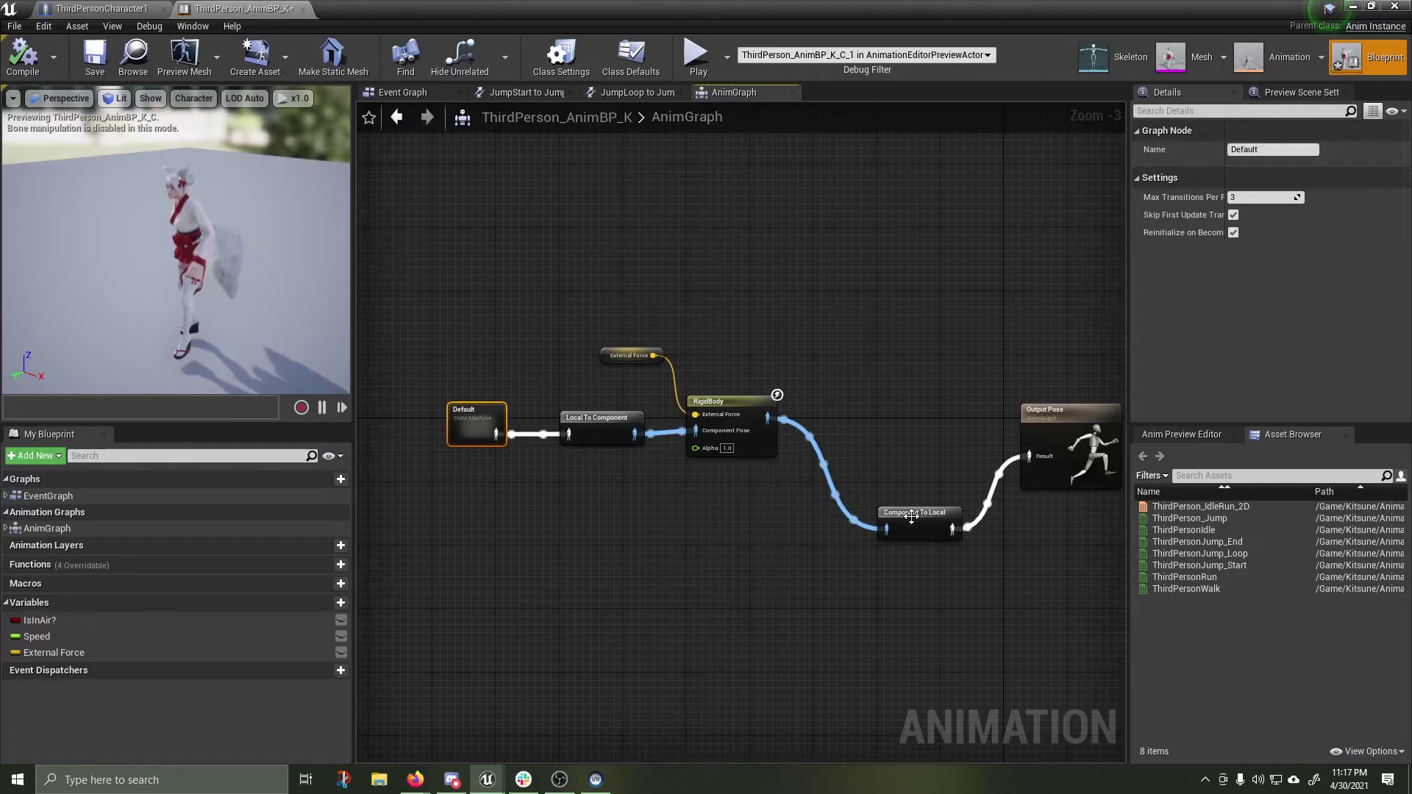
drag(911, 516, 897, 411)
right_drag(897, 411, 871, 505)
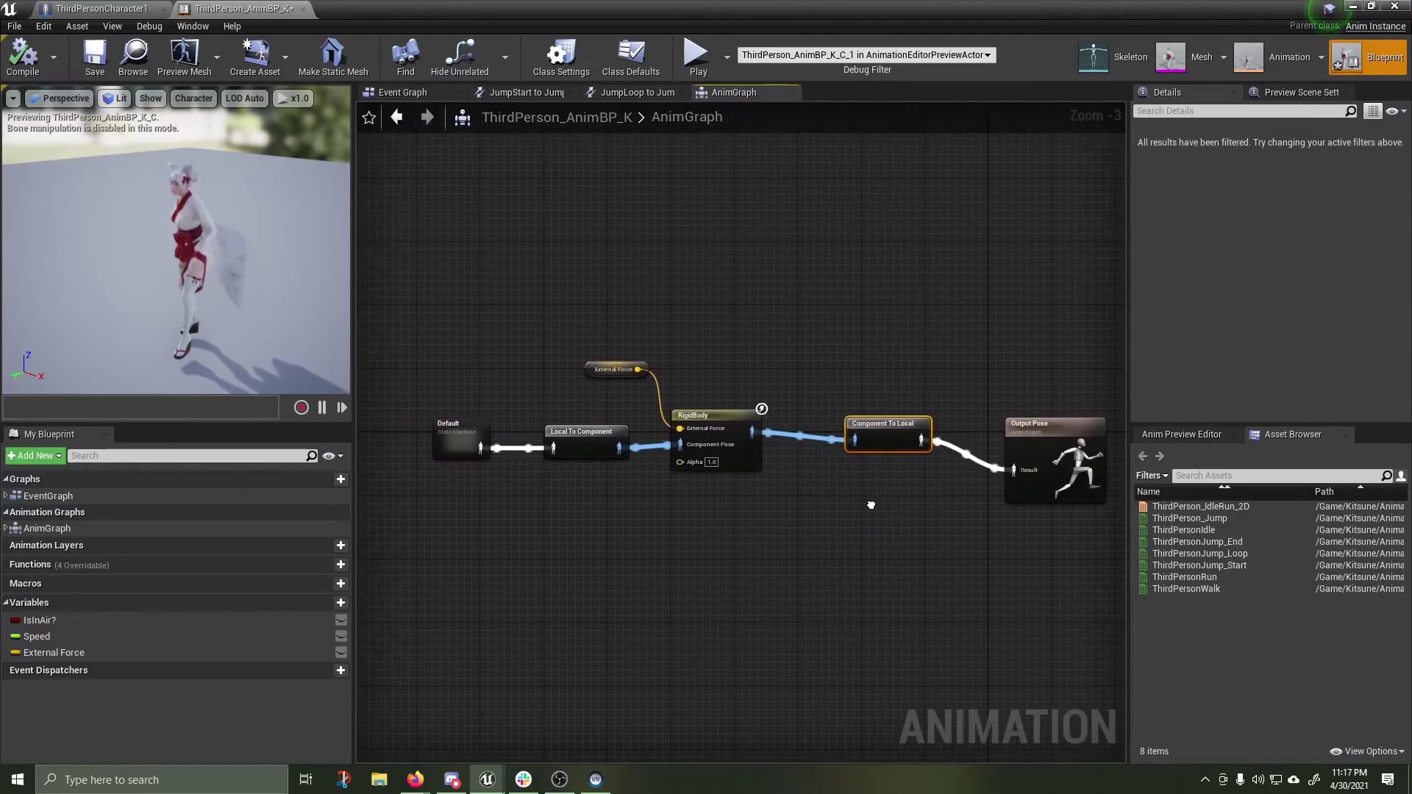
click(94, 55)
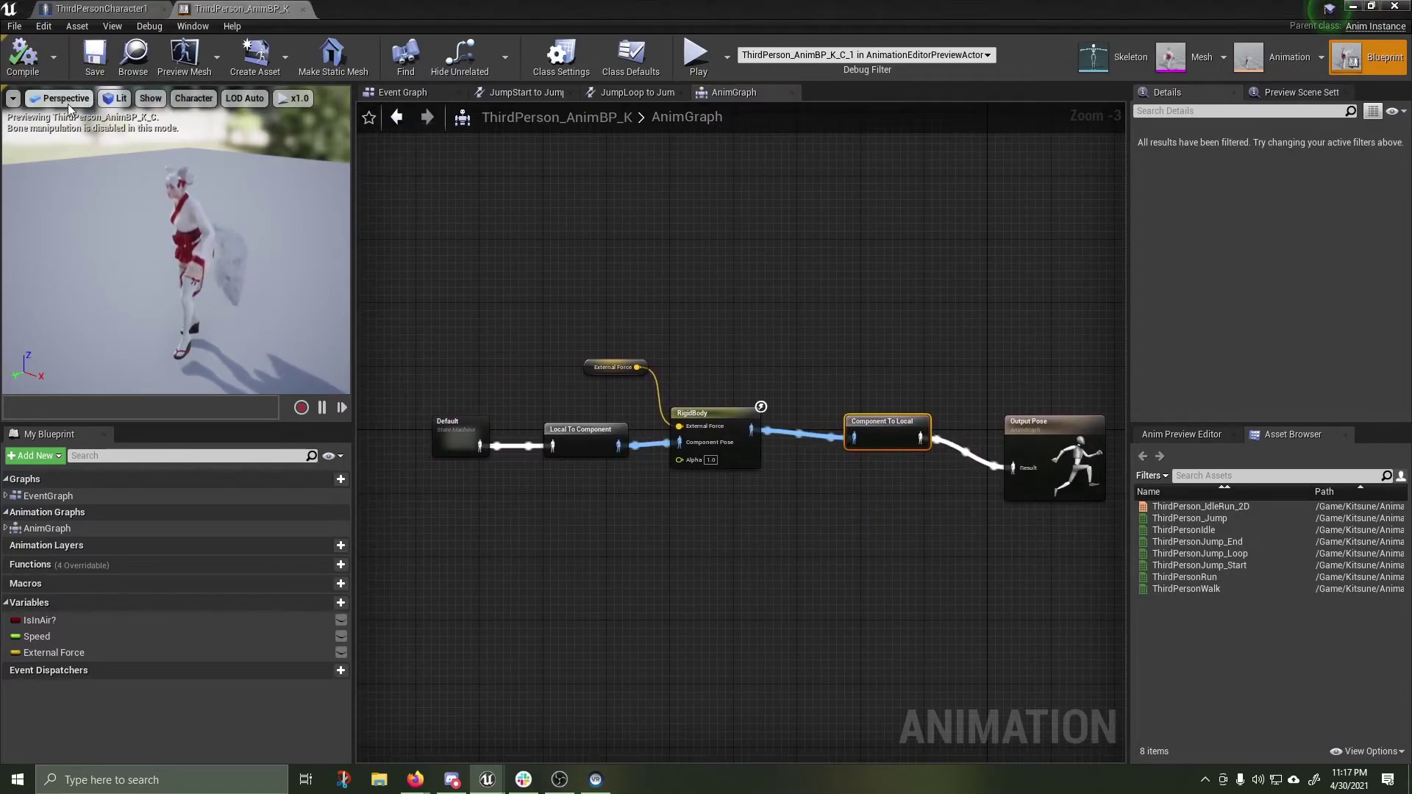
- Return to the level editor, play-test the Kitsune's tail motion by running and jumping, and end the session
click(1351, 8)
key(alt+p)
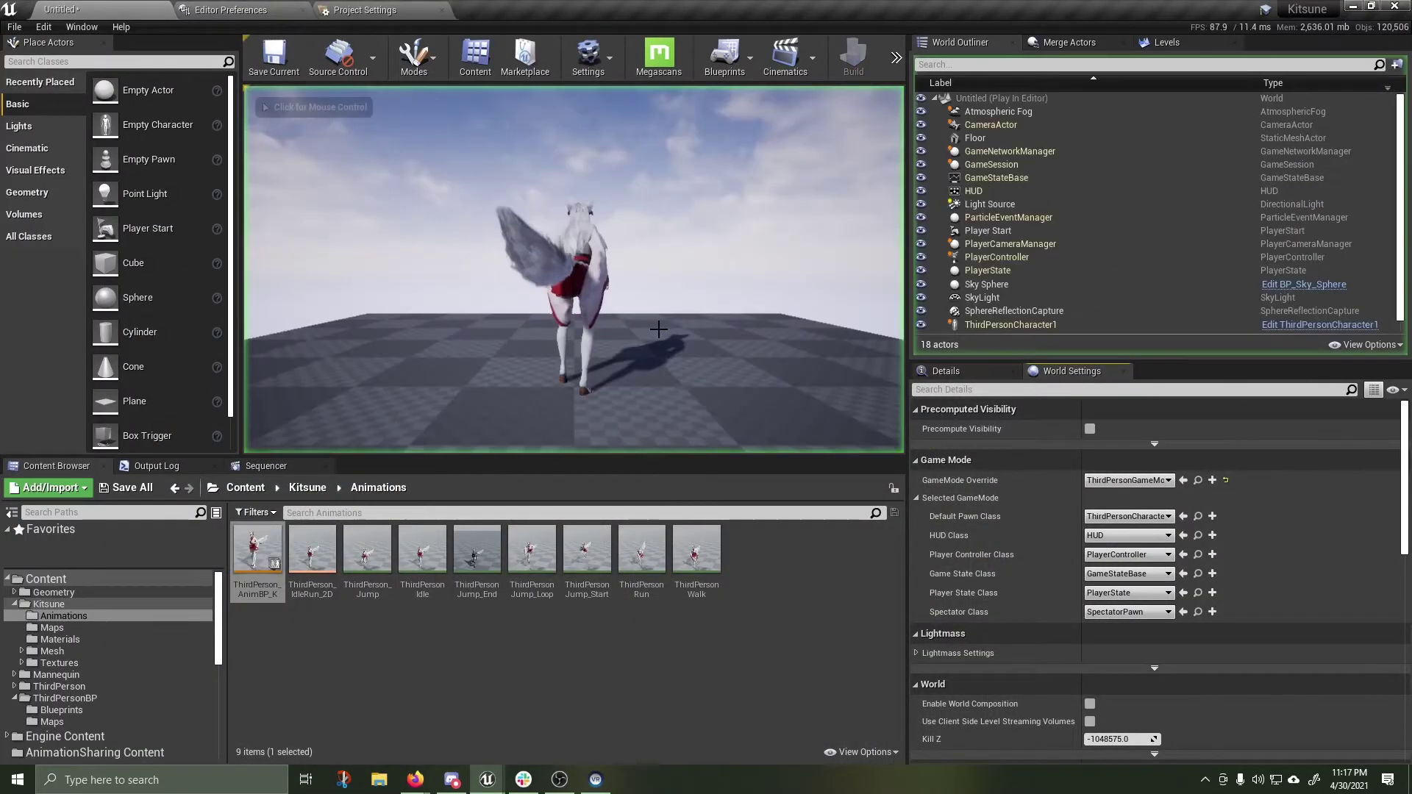
key(a)
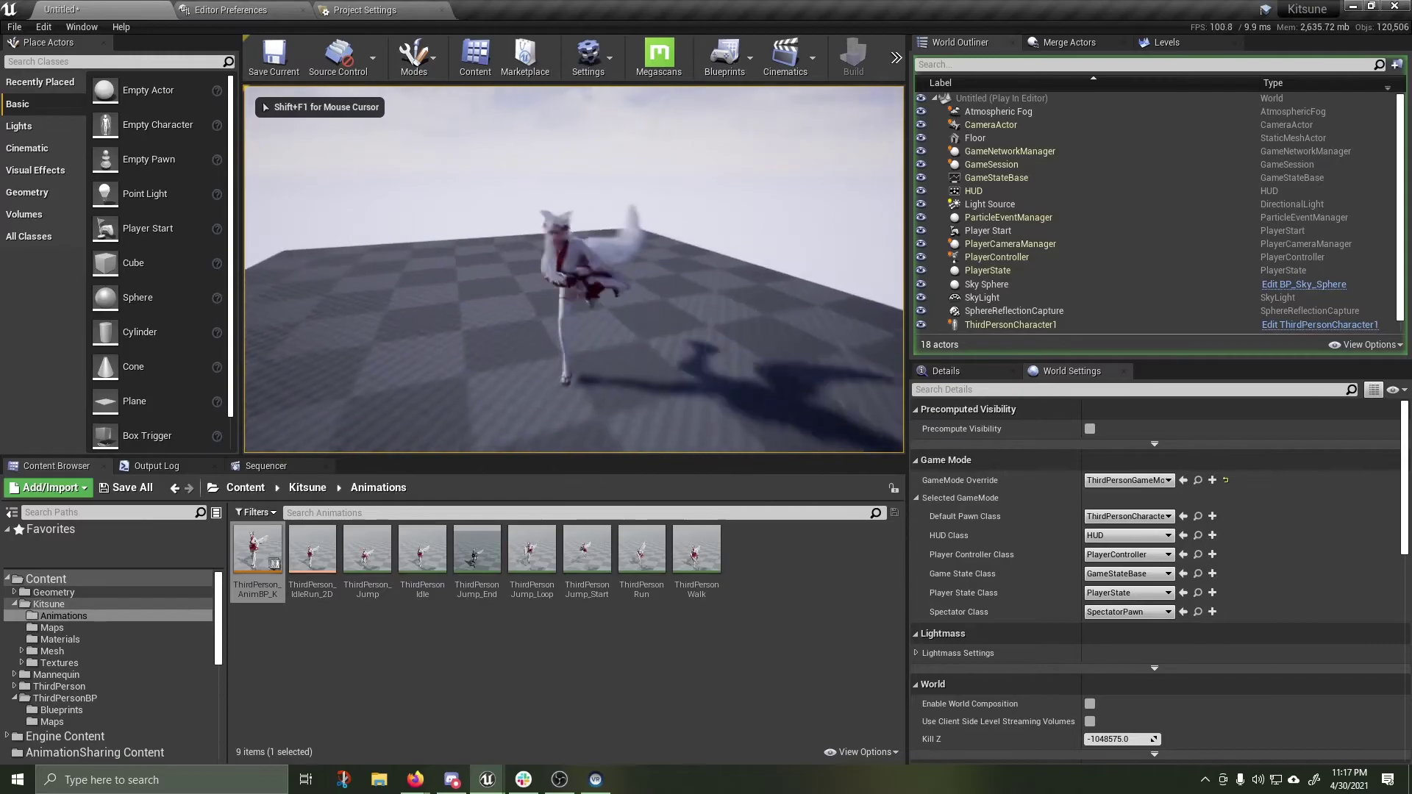
key(space)
key(s)
key(space)
key(d)
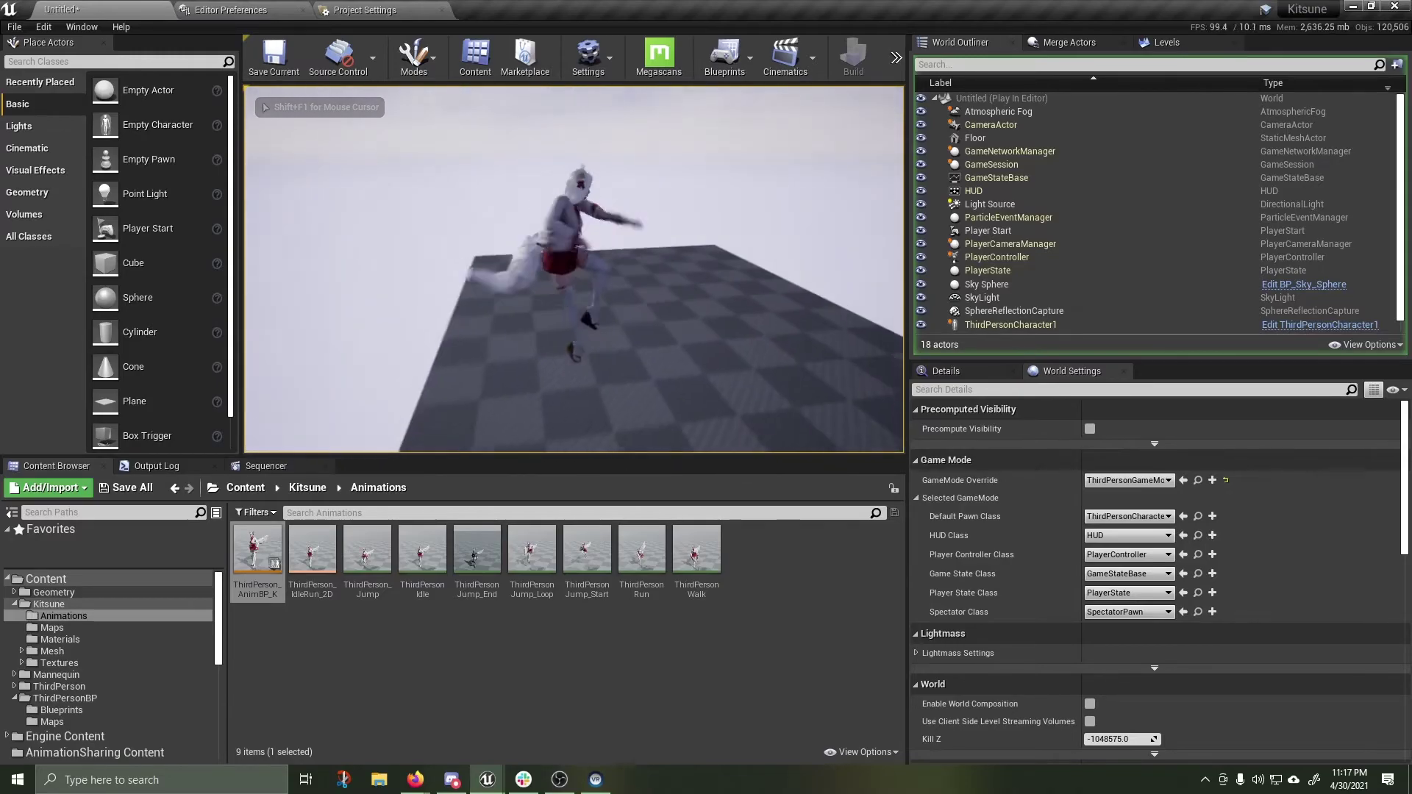
key(w)
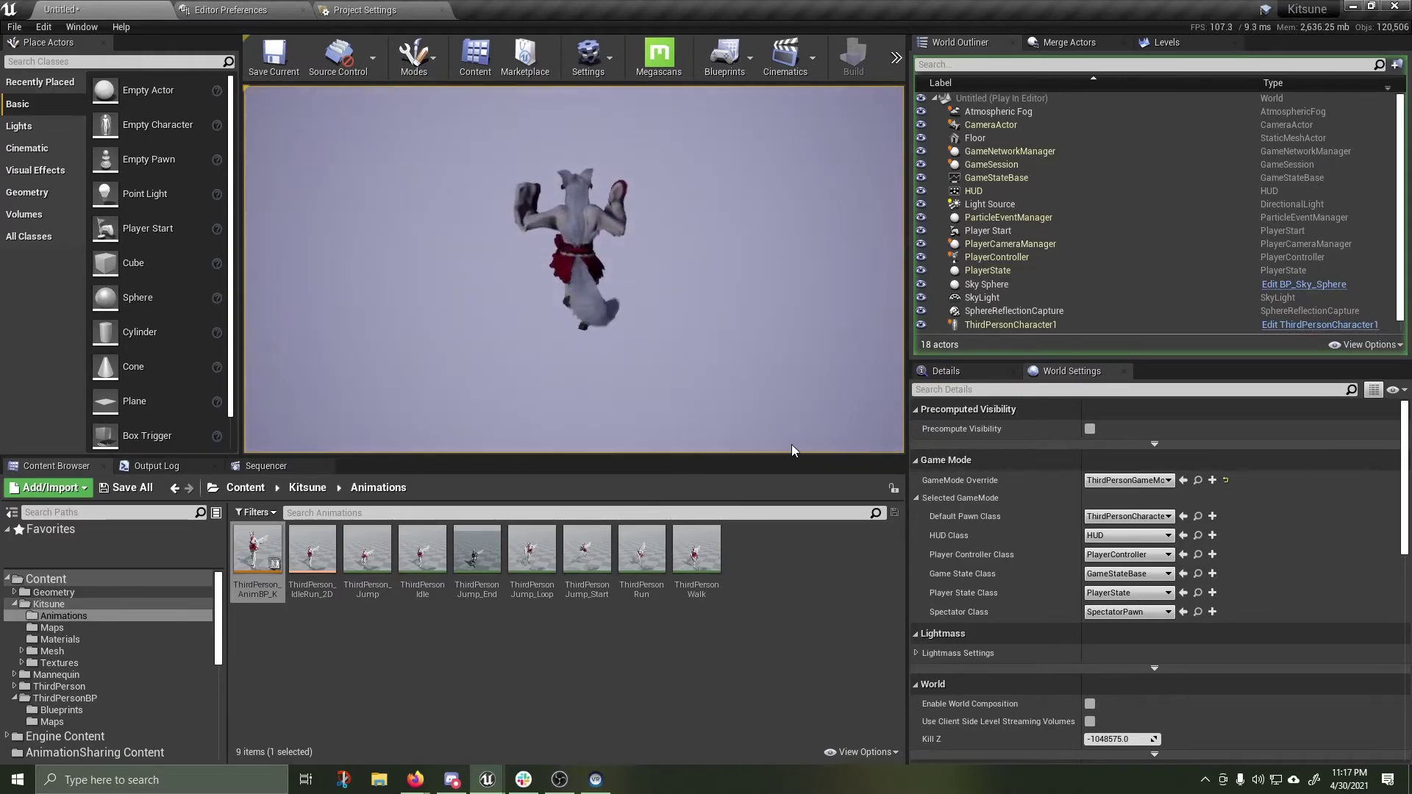
key(Escape)
- Play-test the level again, running and jumping around the floor to check the tail physics, and stop playing
key(alt+p)
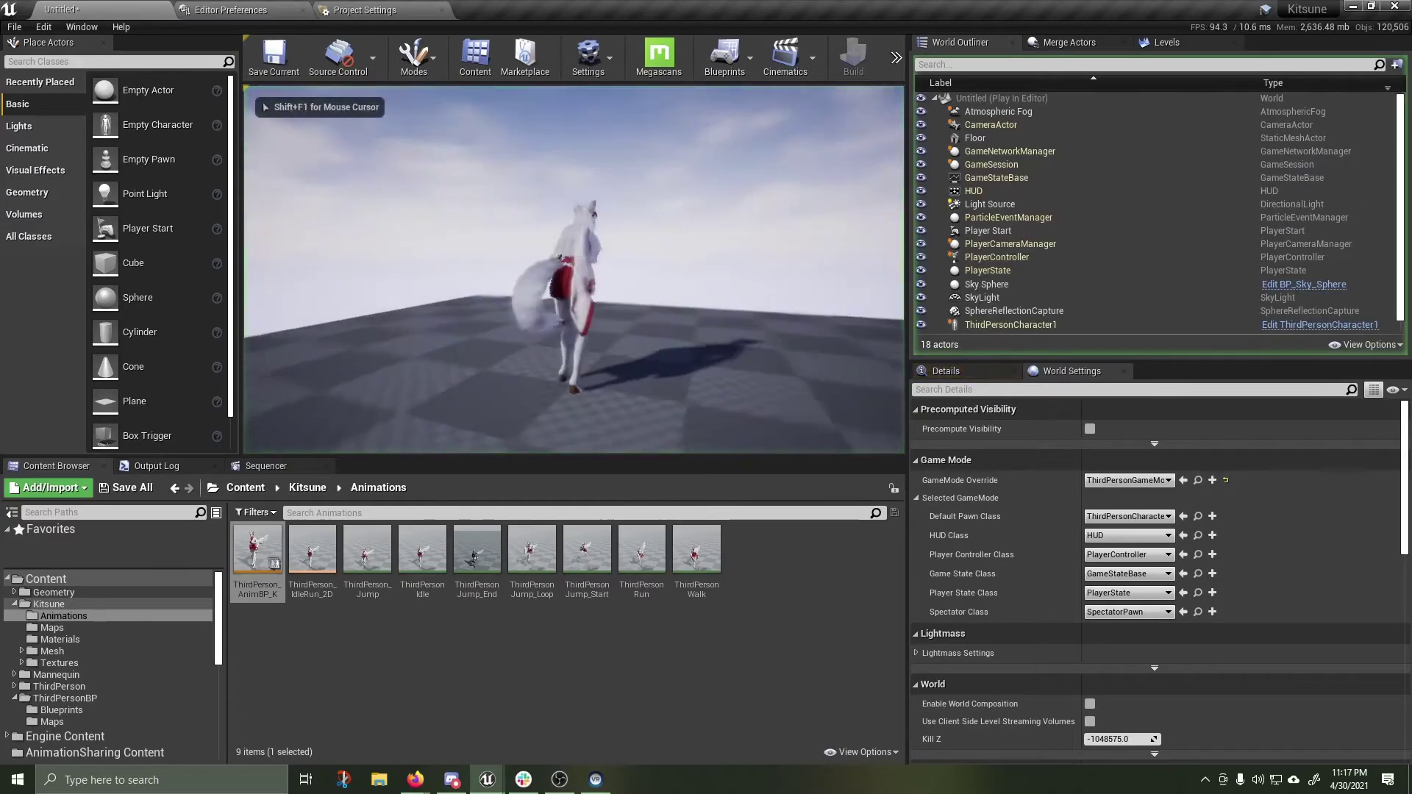
key(d)
key(w)
key(space)
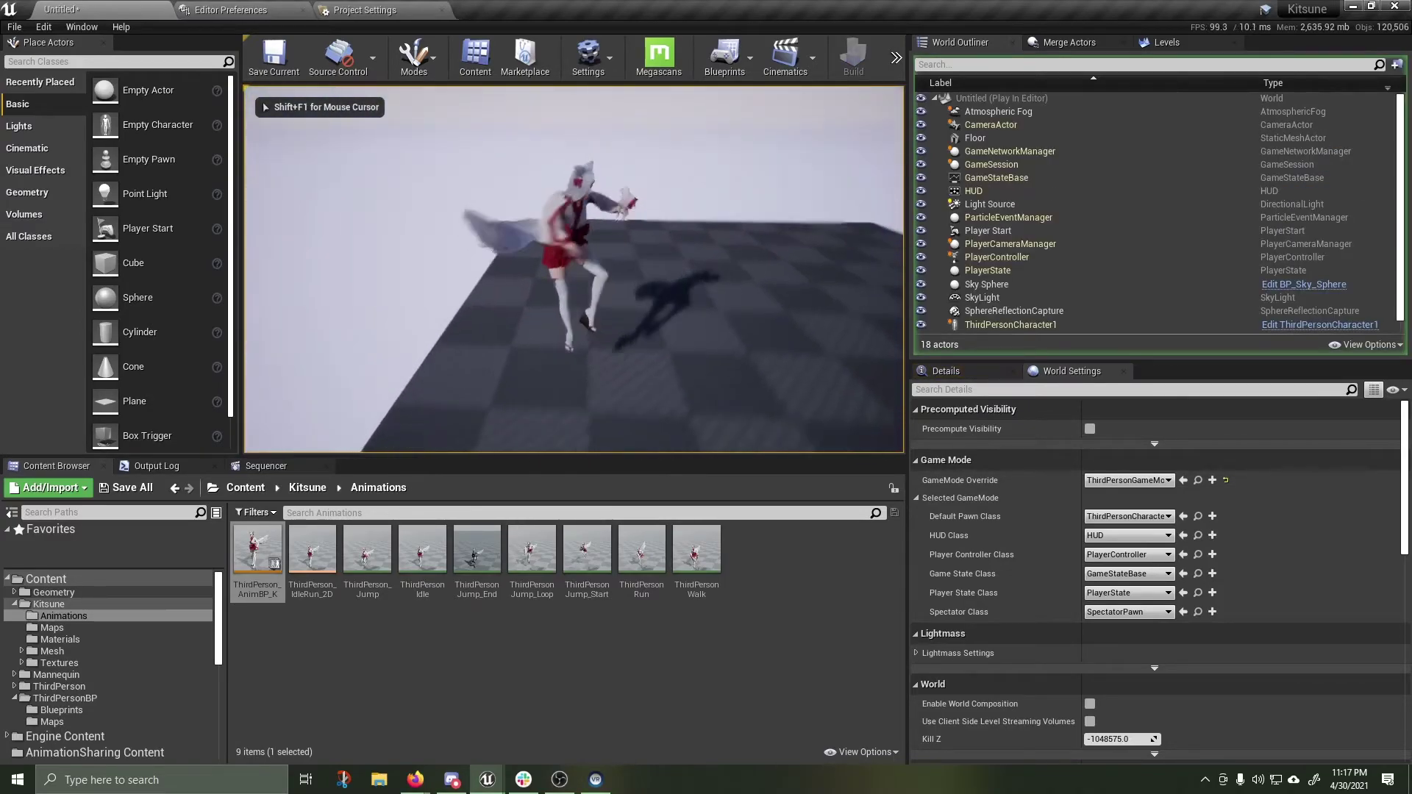
key(d)
key(w)
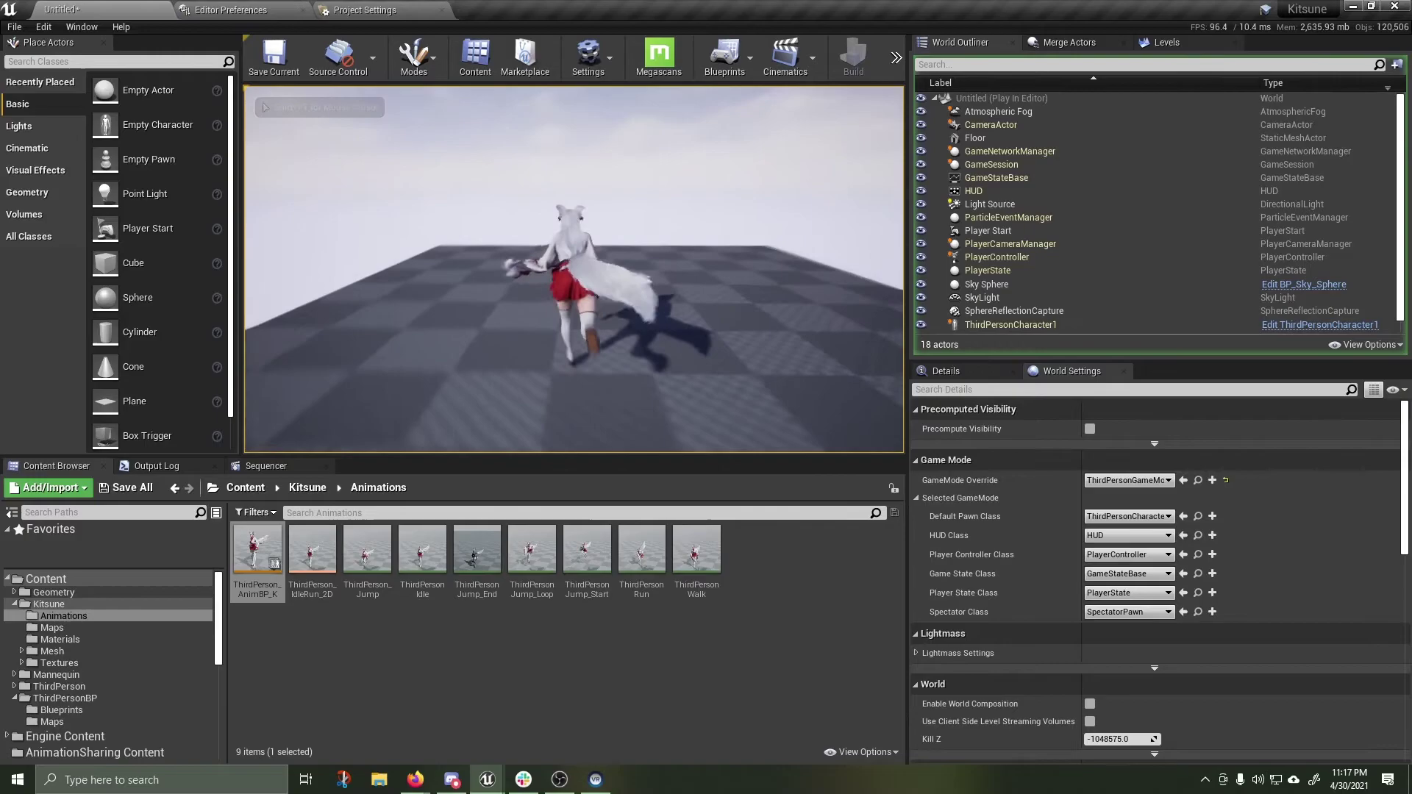
key(s)
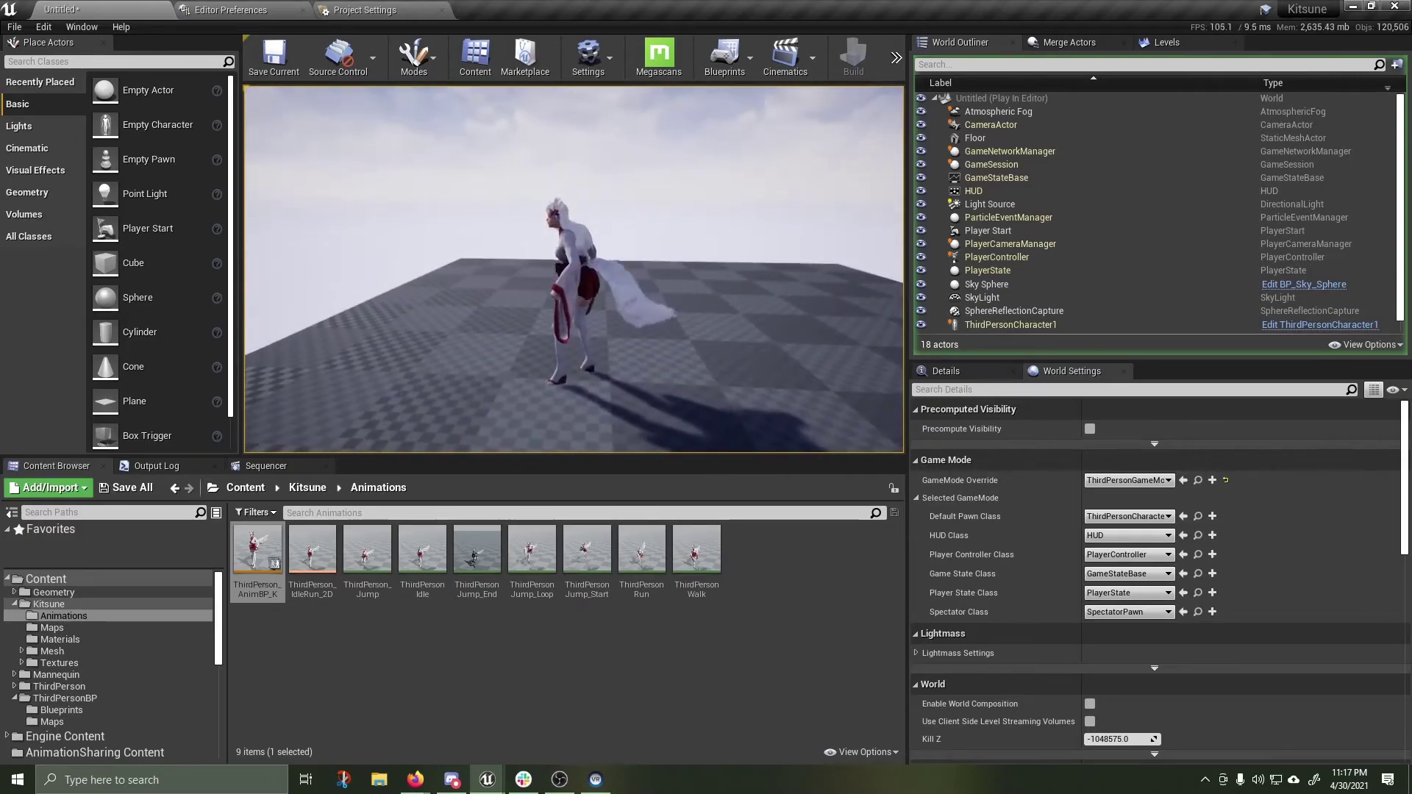
key(s)
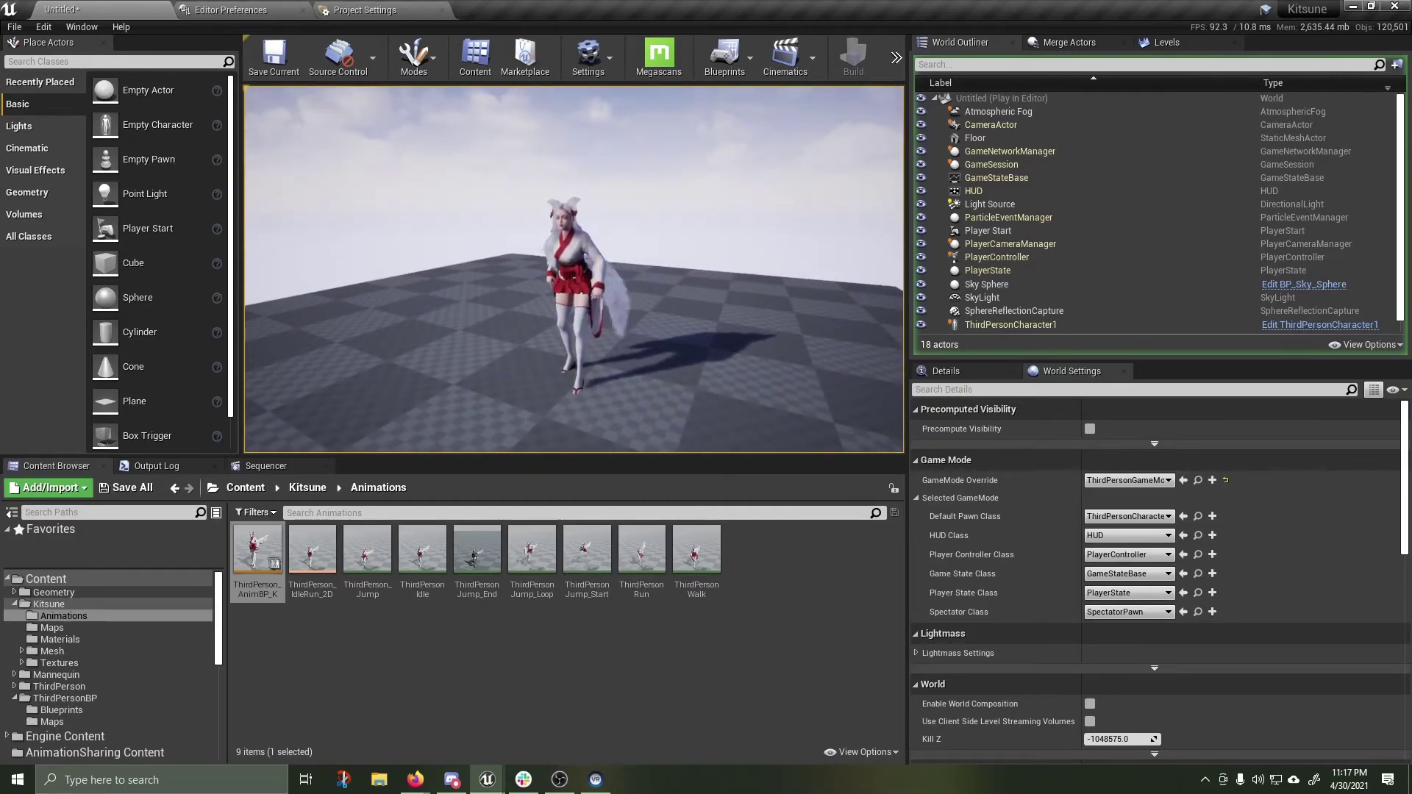
key(Escape)
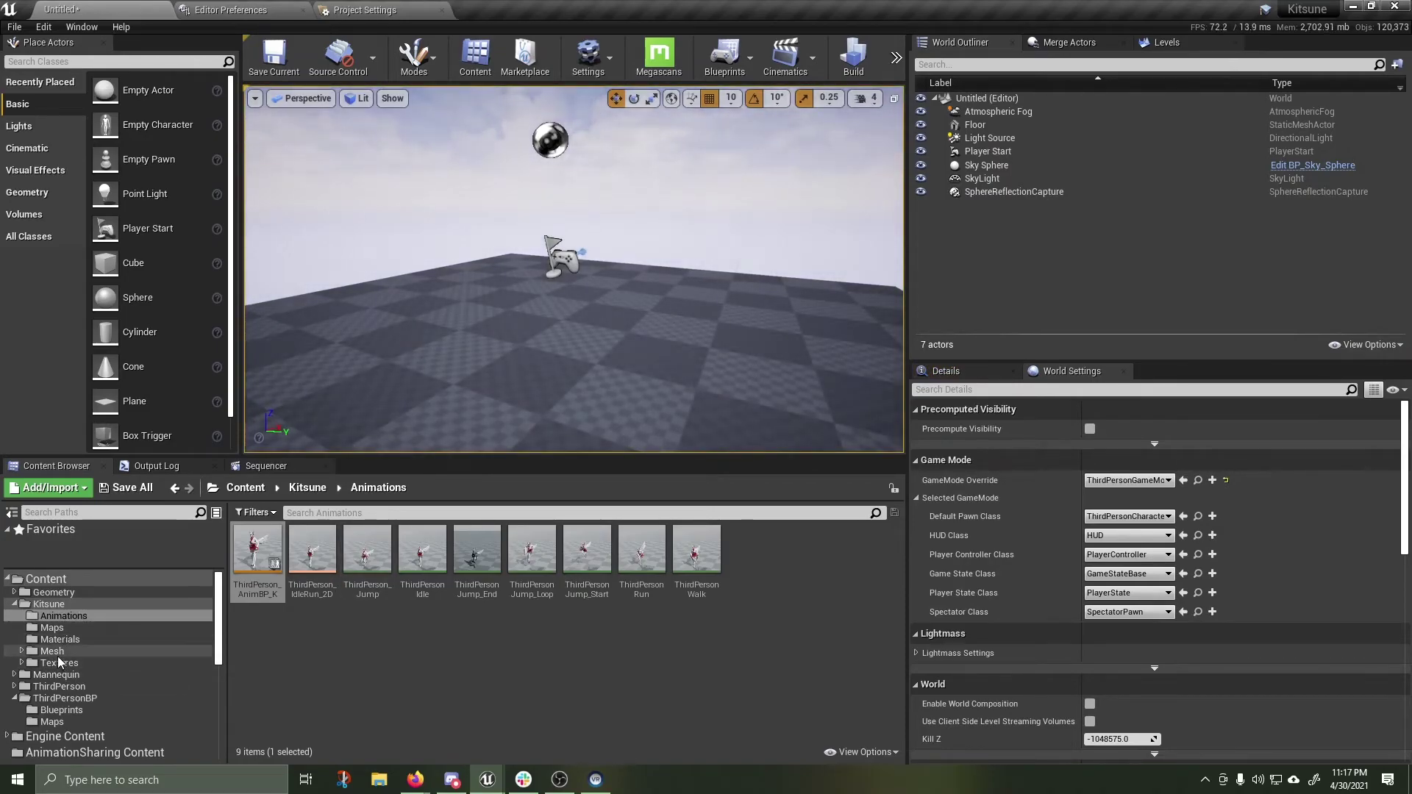
- Open the SK_Kitsune_HairLoose physics asset from the Kitsune Mesh folder and bring the tail's physics bodies into side view
click(59, 656)
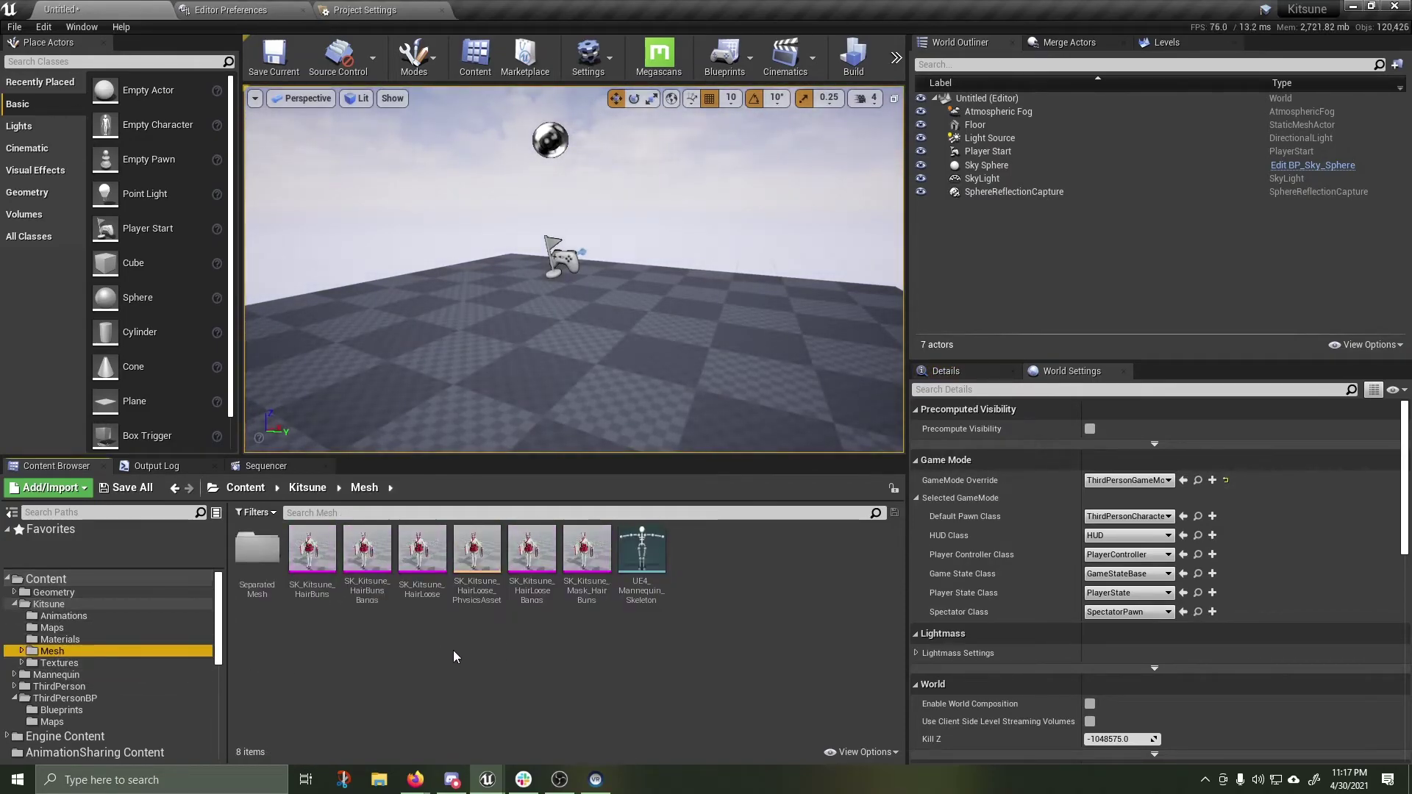
double_click(473, 551)
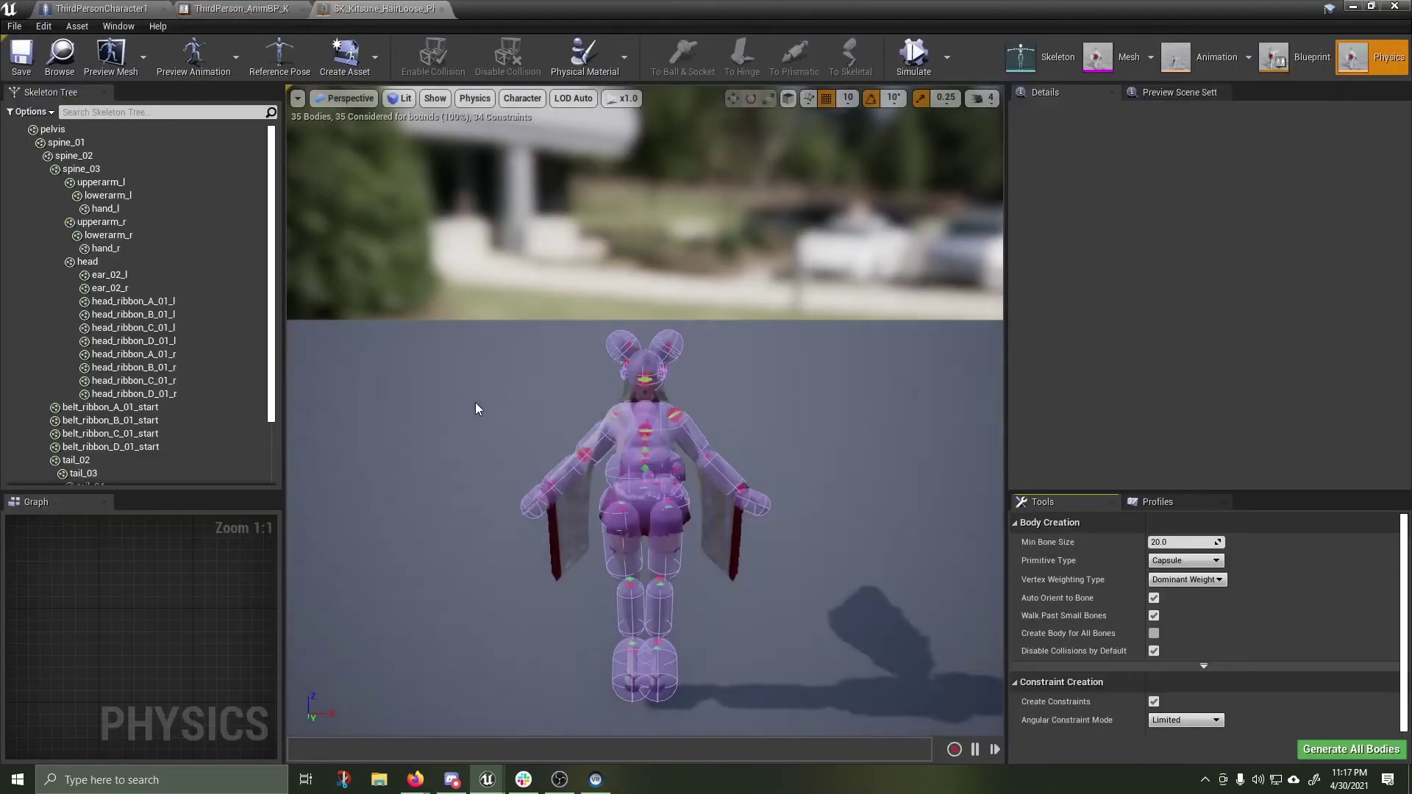
right_drag(760, 507, 788, 471)
key(d)
key(w)
key(d)
key(a)
key(d)
key(w)
key(s)
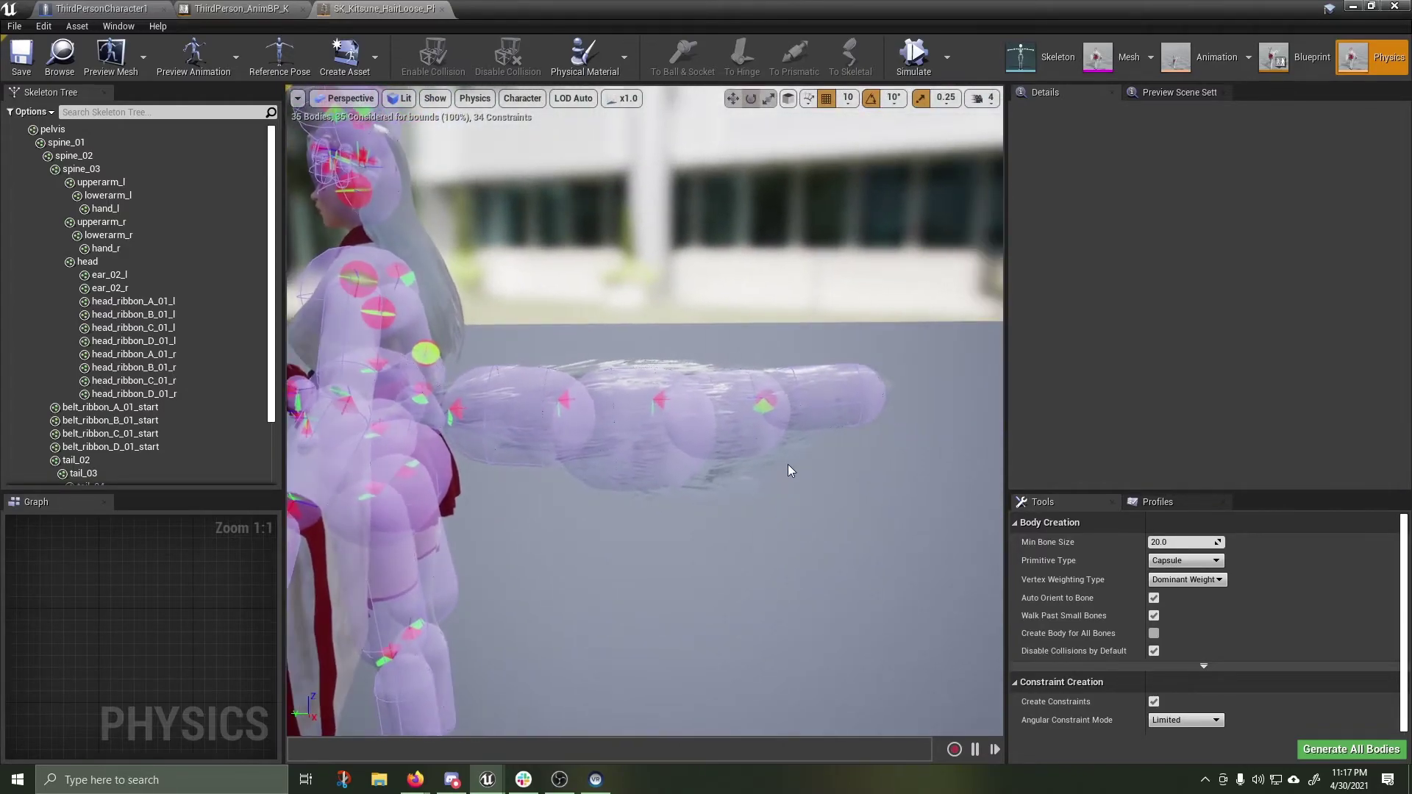
- Select the tail bodies tail_02 through tail_05 and set their physics type to Simulated
click(515, 412)
ctrl+click(632, 423)
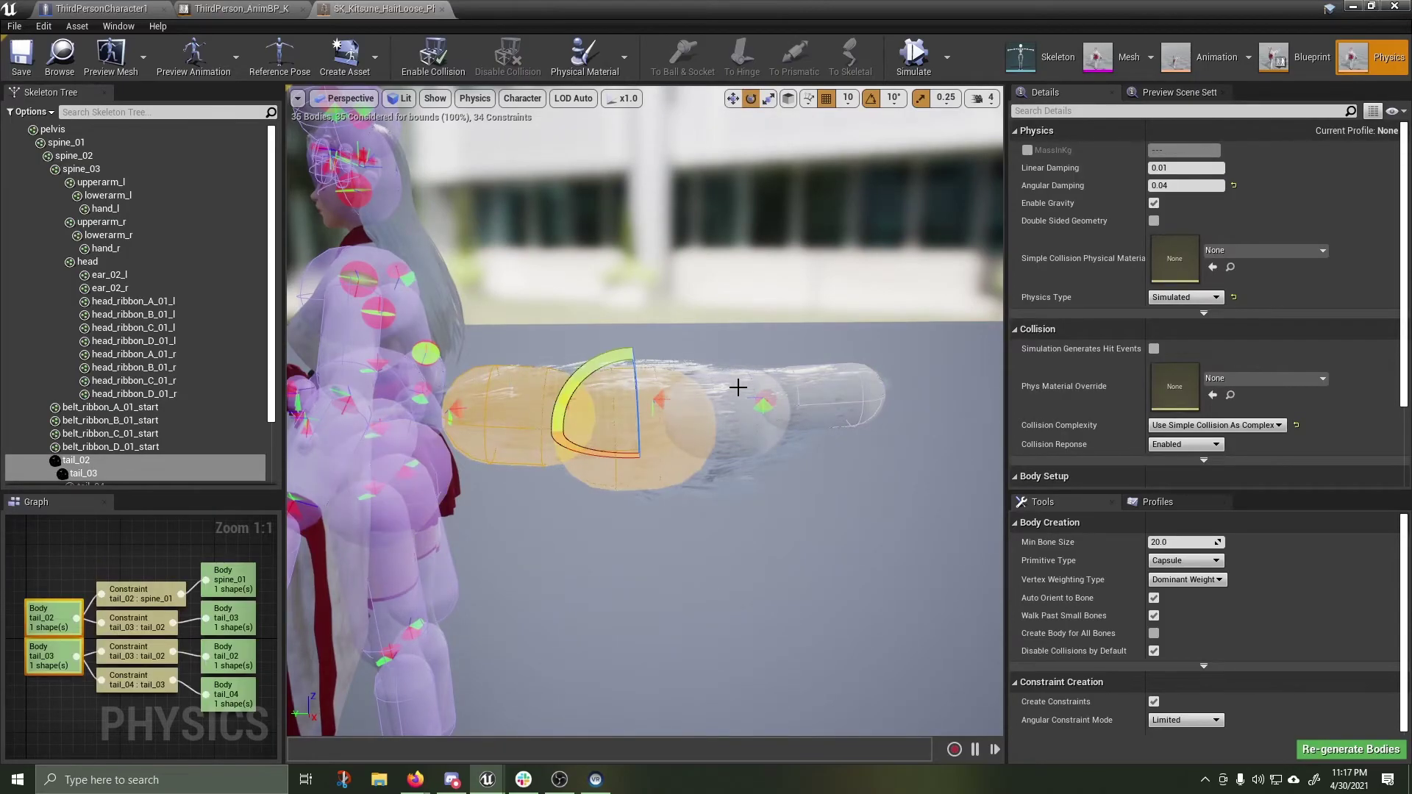
ctrl+click(817, 392)
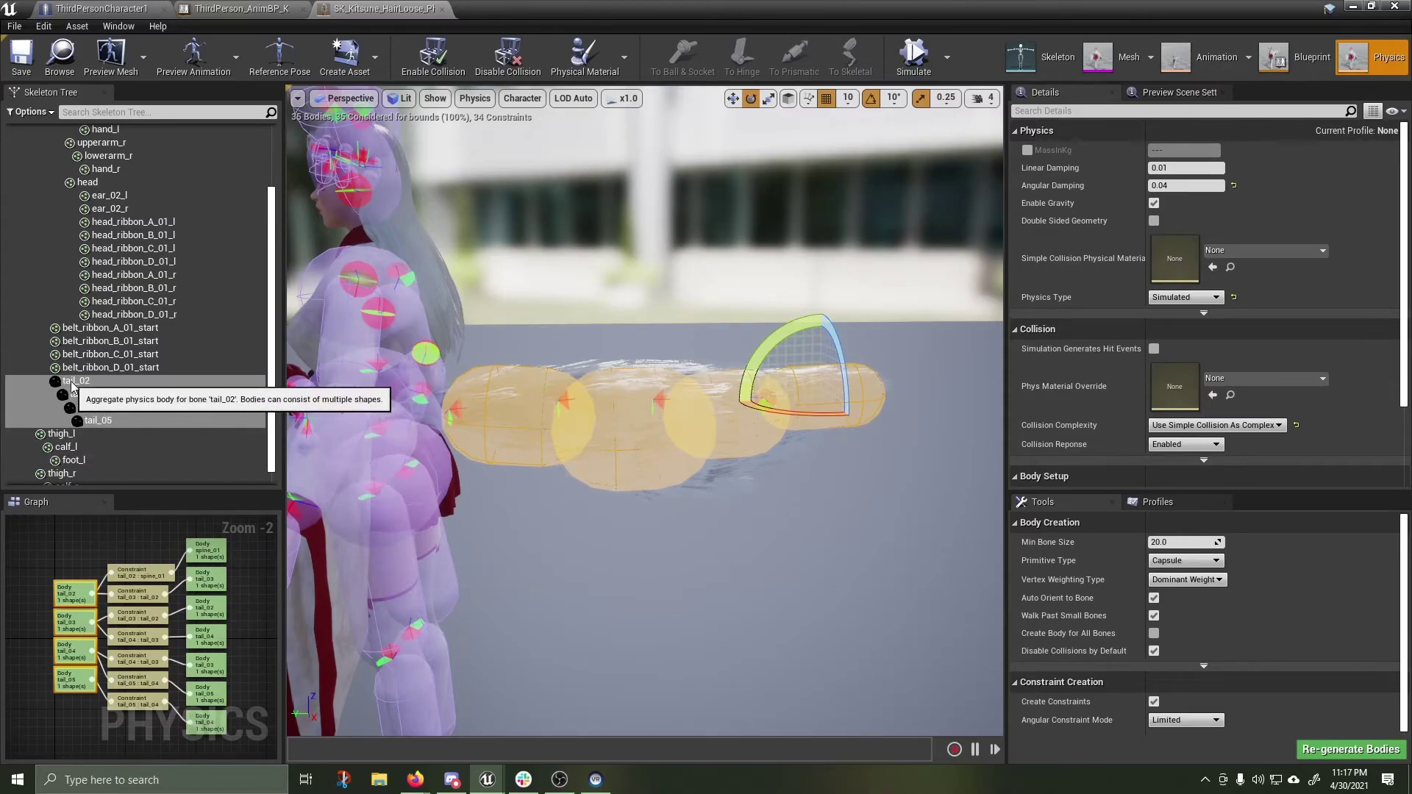
right_click(109, 426)
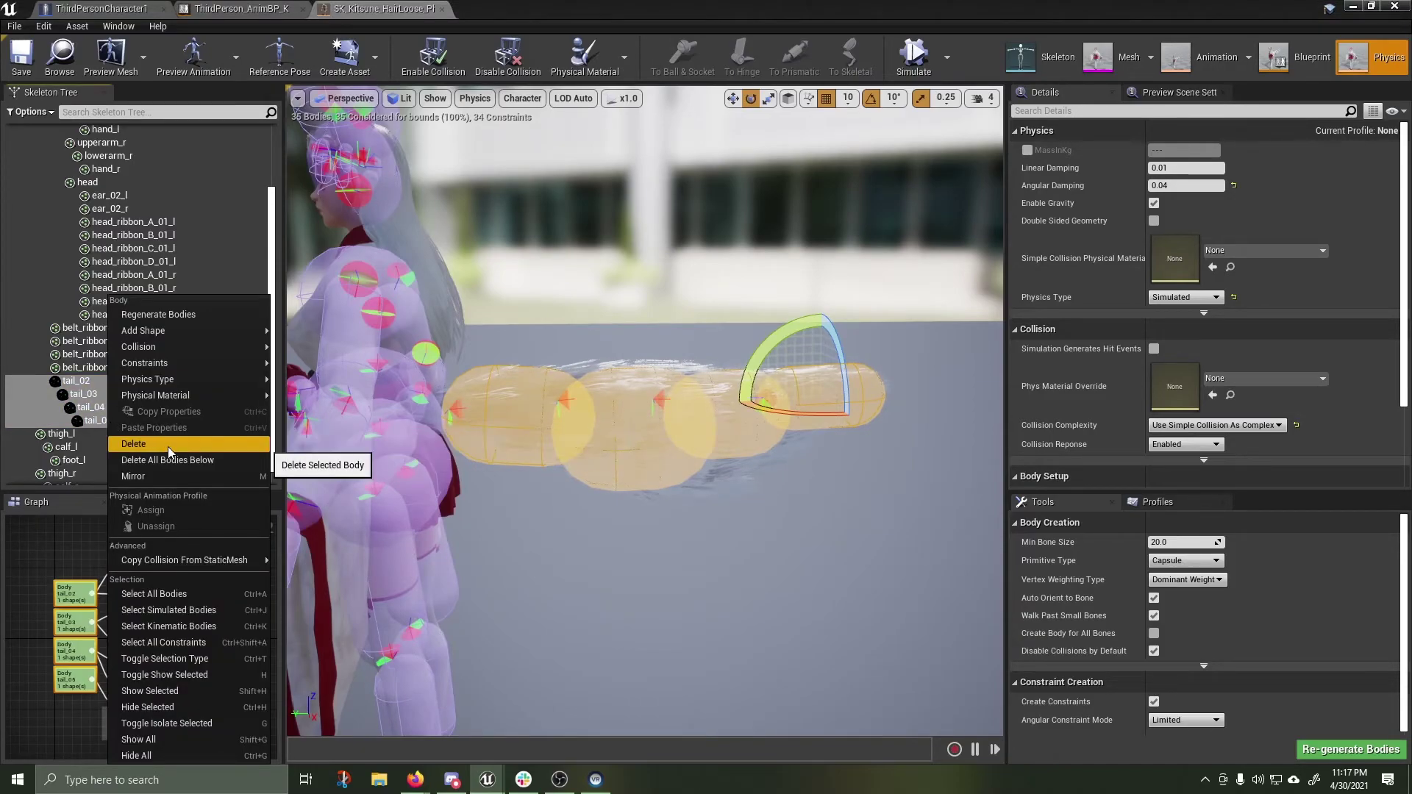
mouse_move(197, 389)
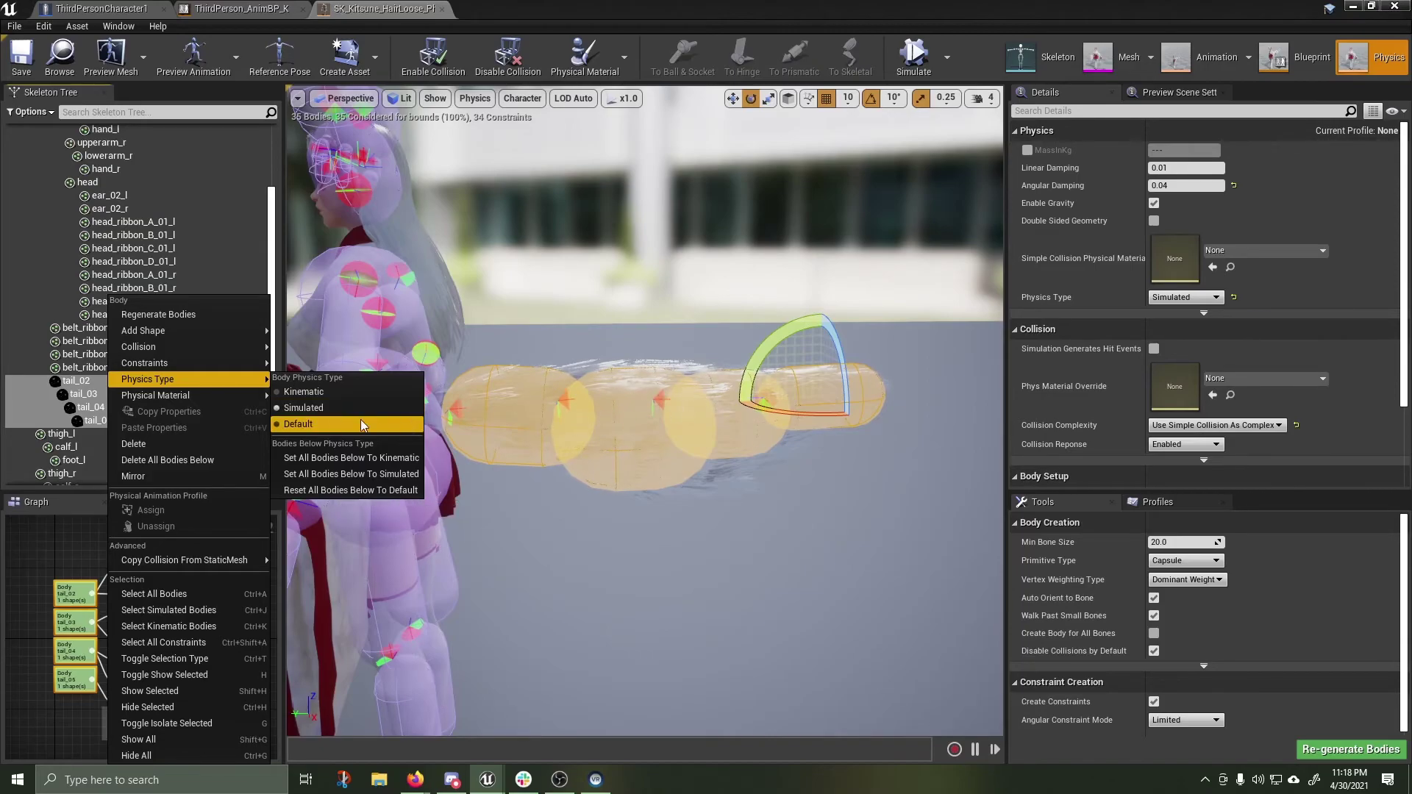
click(336, 417)
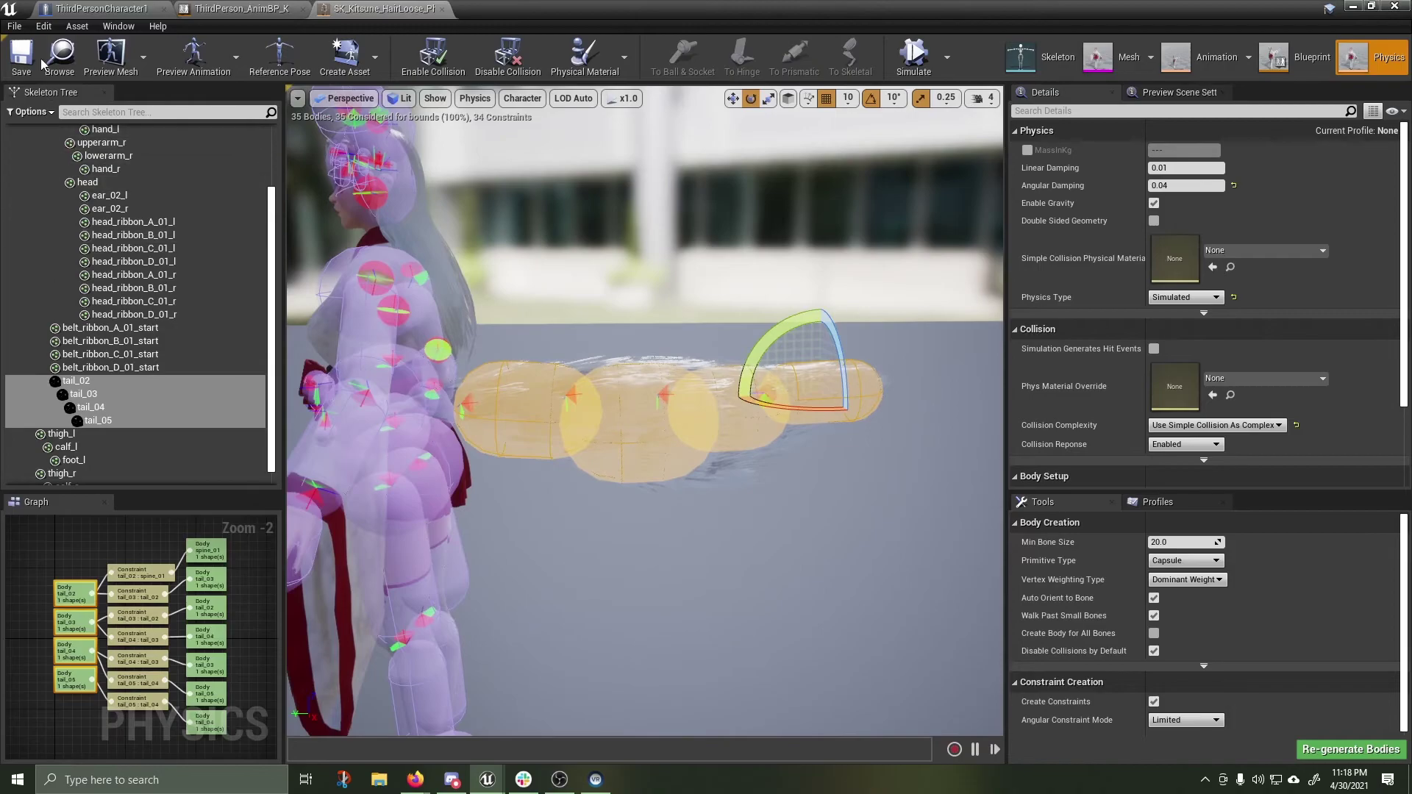
- Close the physics asset and animation blueprint editors and examine the Kitsune's tail from several angles in the ThirdPersonCharacter1 viewport
click(431, 9)
click(302, 9)
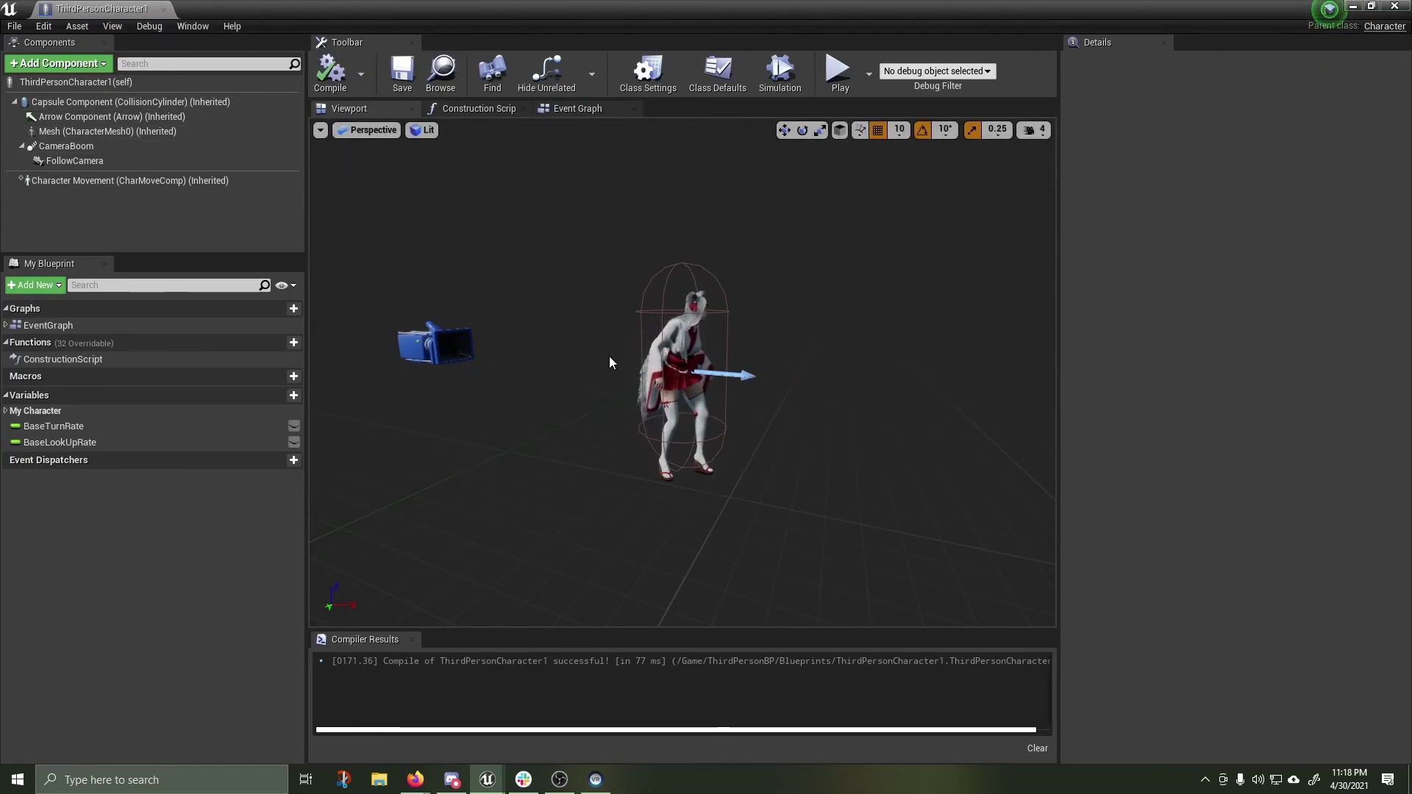
mouse_move(609, 356)
right_down()
mouse_move(353, 360)
mouse_move(544, 375)
mouse_move(595, 353)
mouse_move(548, 360)
mouse_move(552, 378)
mouse_move(570, 331)
mouse_move(574, 353)
mouse_move(598, 358)
right_up()
key(d)
key(a)
key(w)
key(w)
key(s)
key(w)
key(s)
key(w)
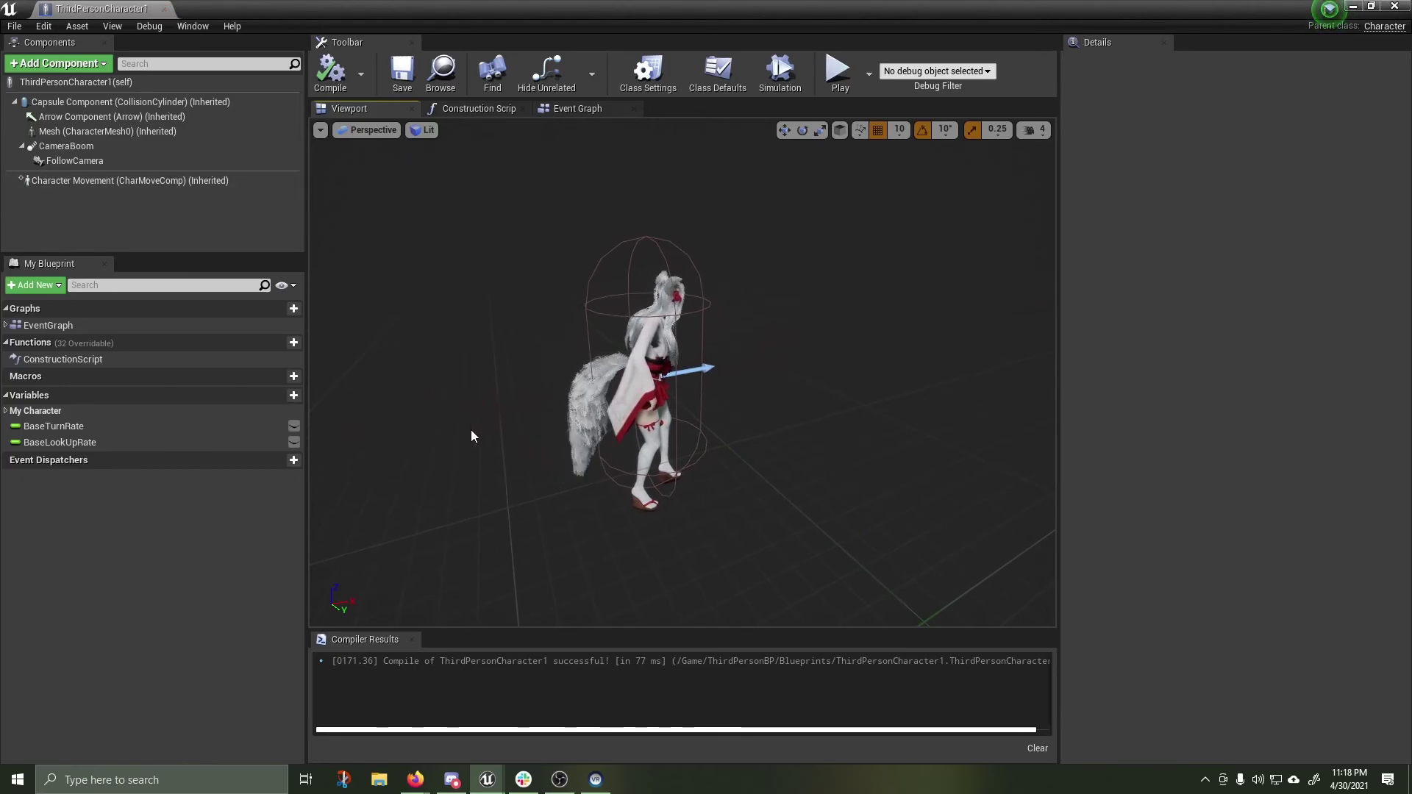
- Close the character blueprint and play-test the level, running in different directions to check the tail's movement
click(163, 8)
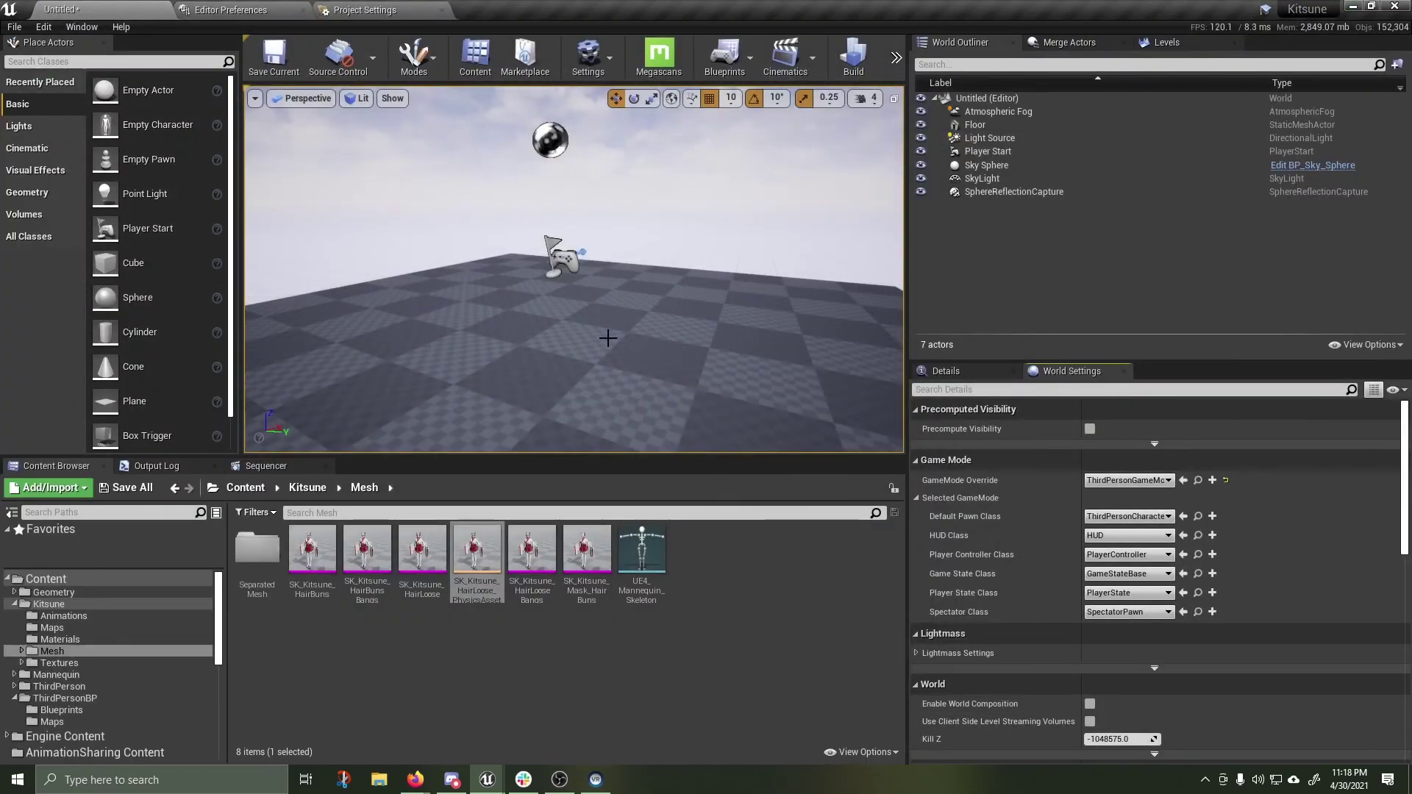
key(alt+p)
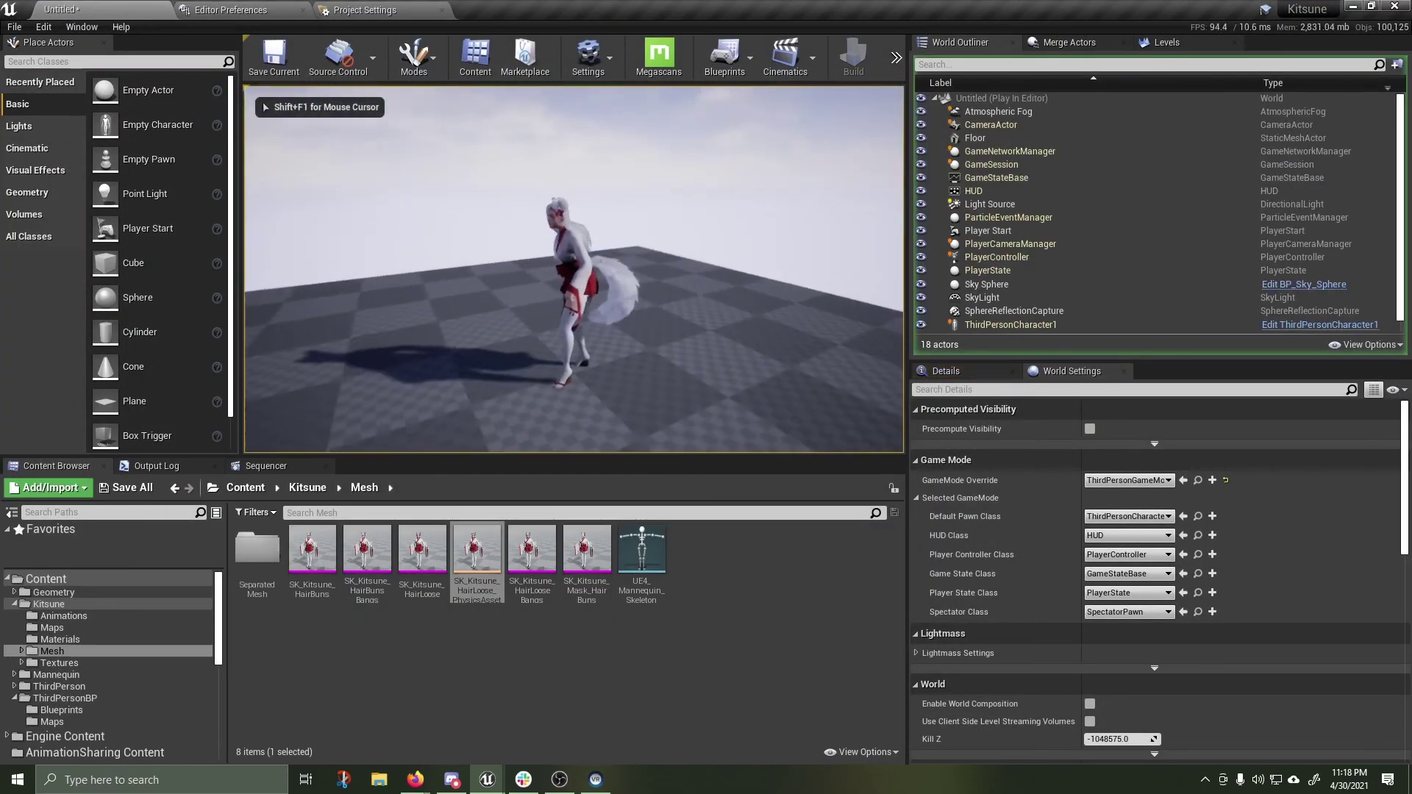
key(s)
key(a)
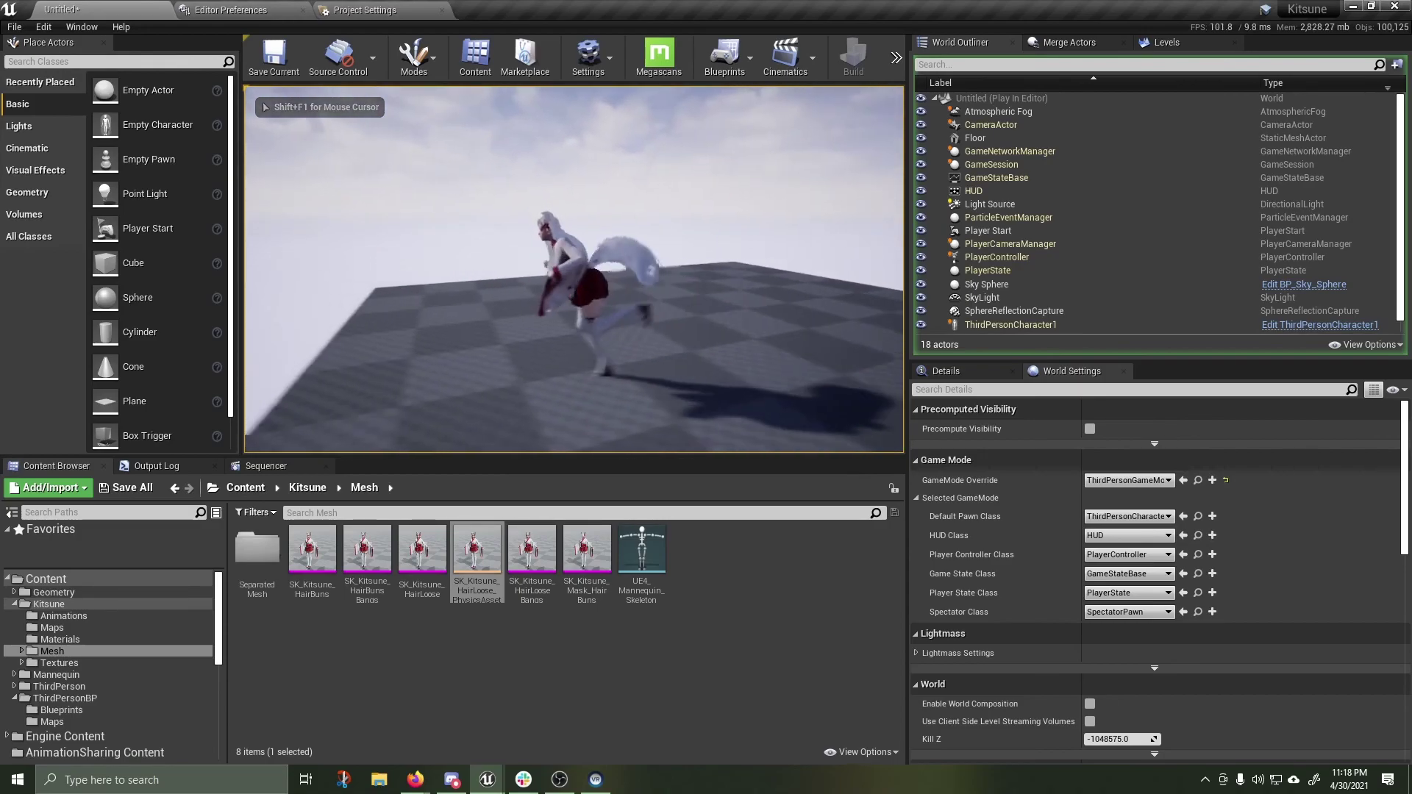
key(w)
key(d)
key(a)
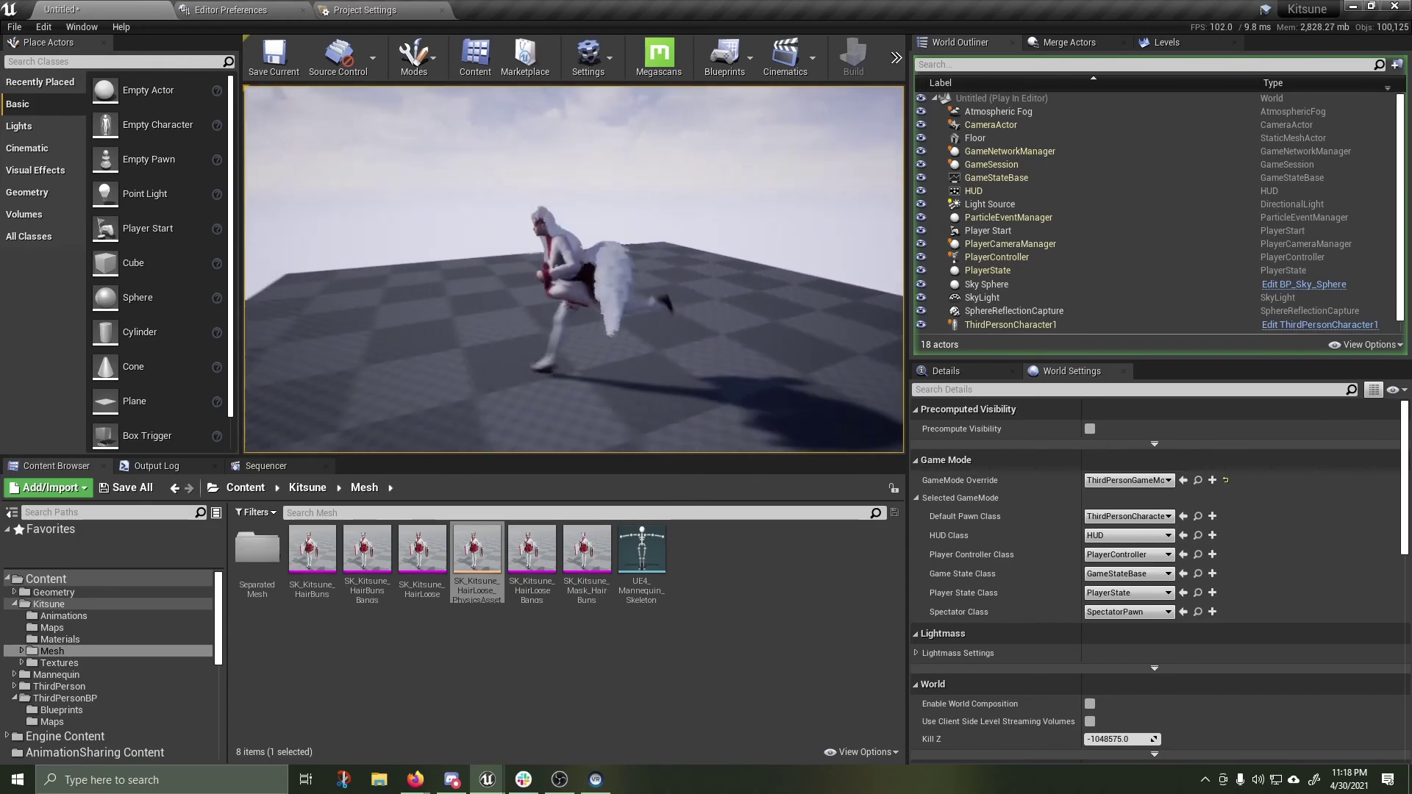